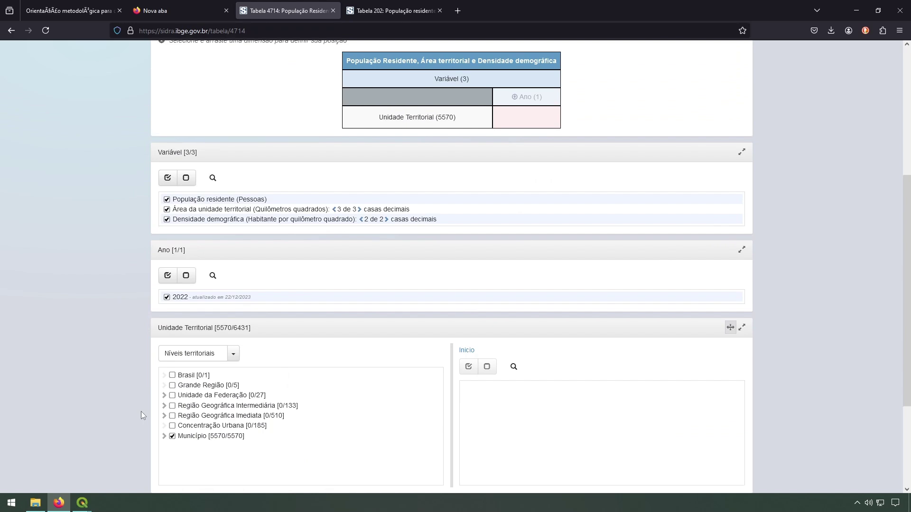
Check the table number in the web address of the SIDRA page for table 4714
scroll(141, 411, up, 5)
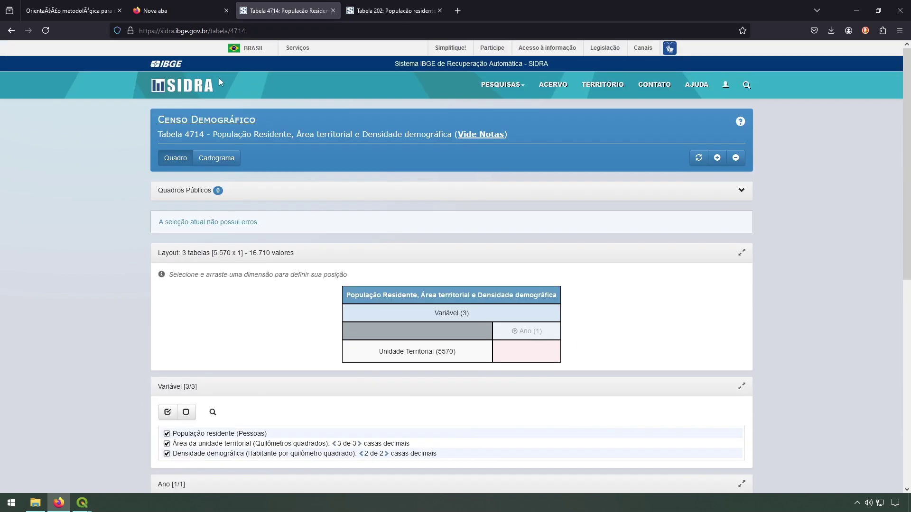
drag(252, 31, 223, 28)
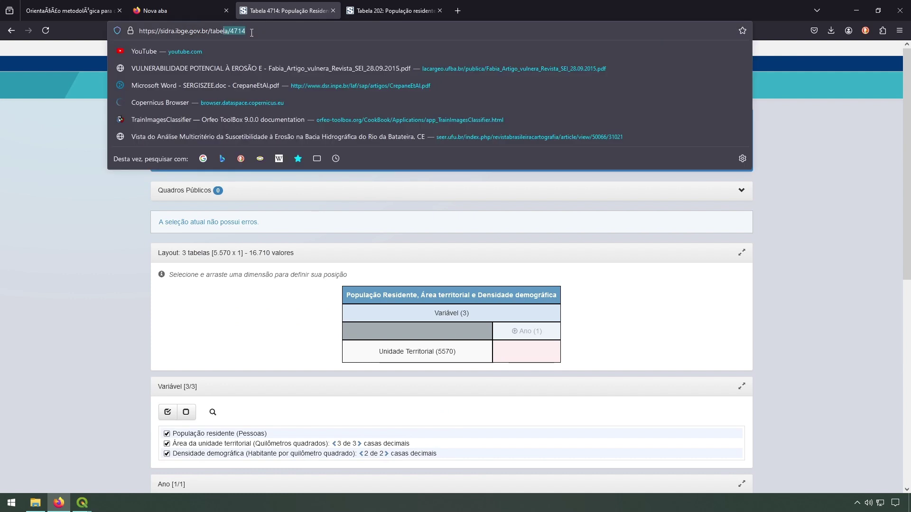
click(139, 284)
In SIDRA table 202, select all census years: 1970, 1980, 1991, 2000 and 2010
key(ctrl+Tab)
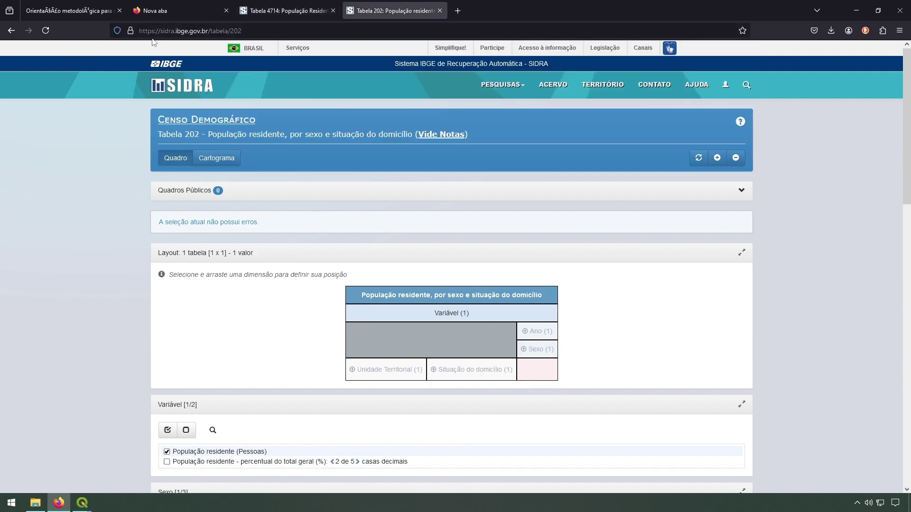
scroll(118, 310, down, 2)
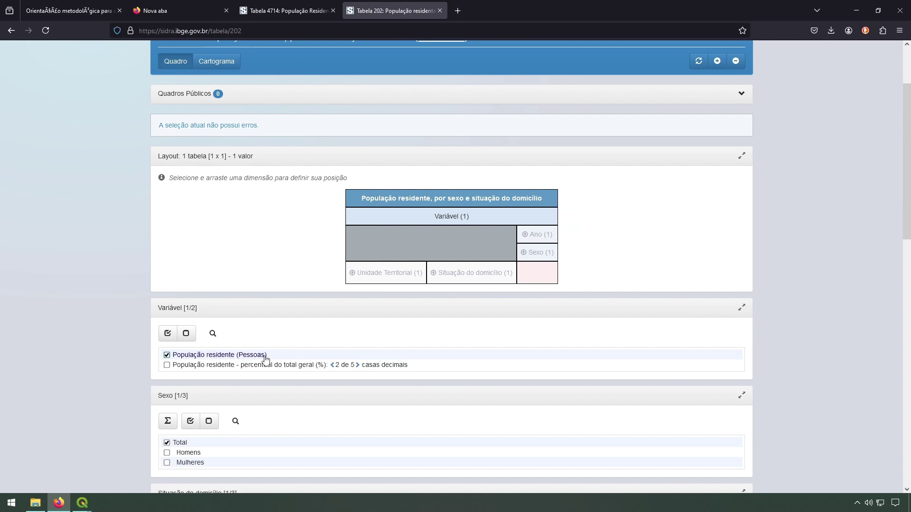
scroll(118, 398, down, 3)
scroll(118, 394, down, 8)
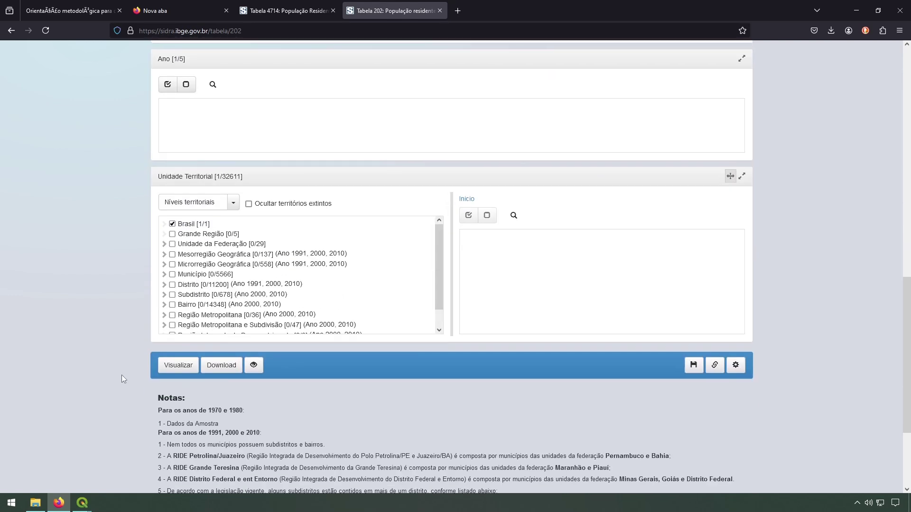
scroll(122, 375, up, 3)
scroll(122, 374, up, 1)
click(169, 279)
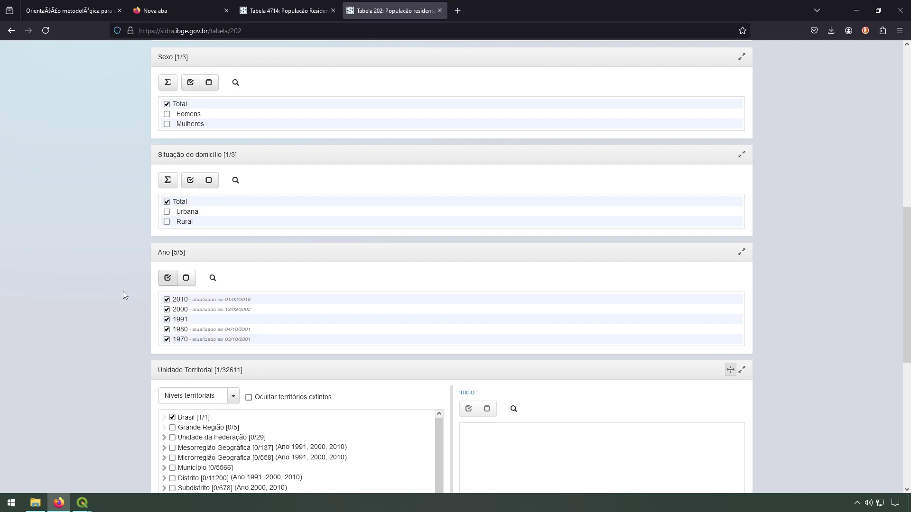
scroll(123, 291, down, 2)
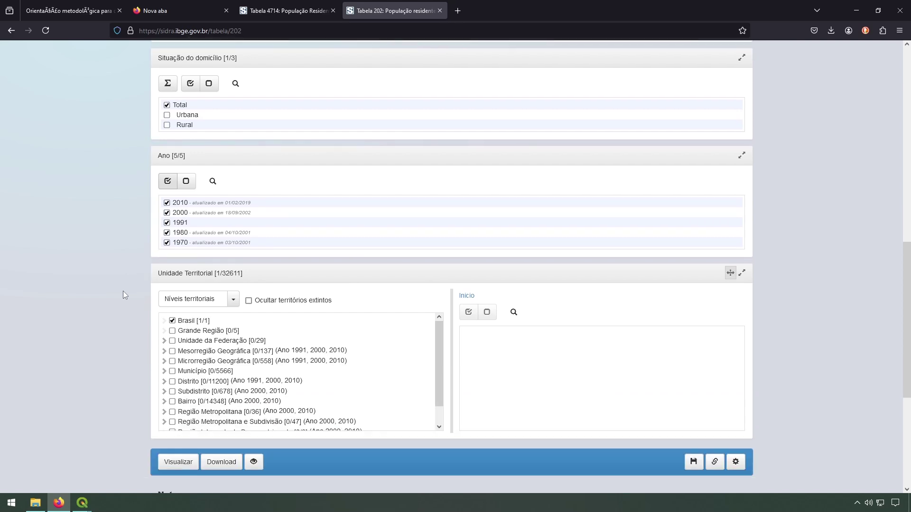
In SIDRA table 4714, switch the territorial unit to territorial views and choose Município da Capital
click(311, 5)
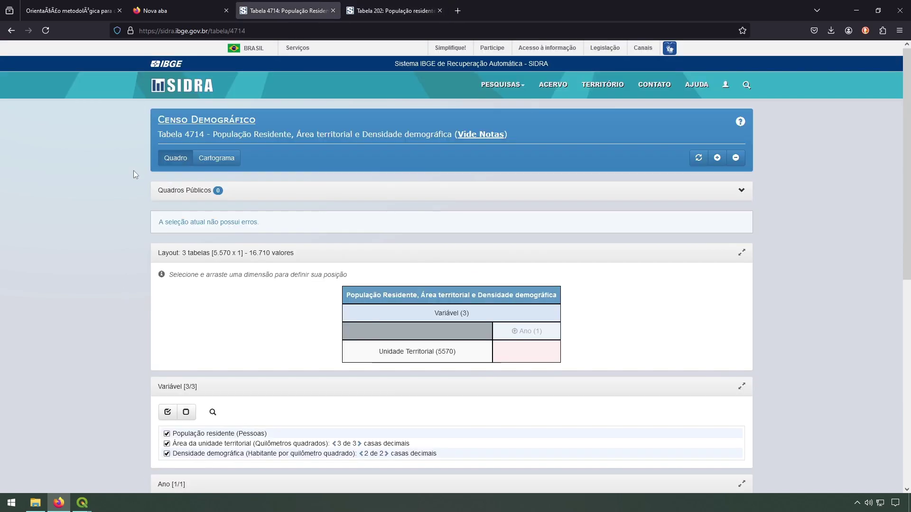
scroll(121, 291, down, 8)
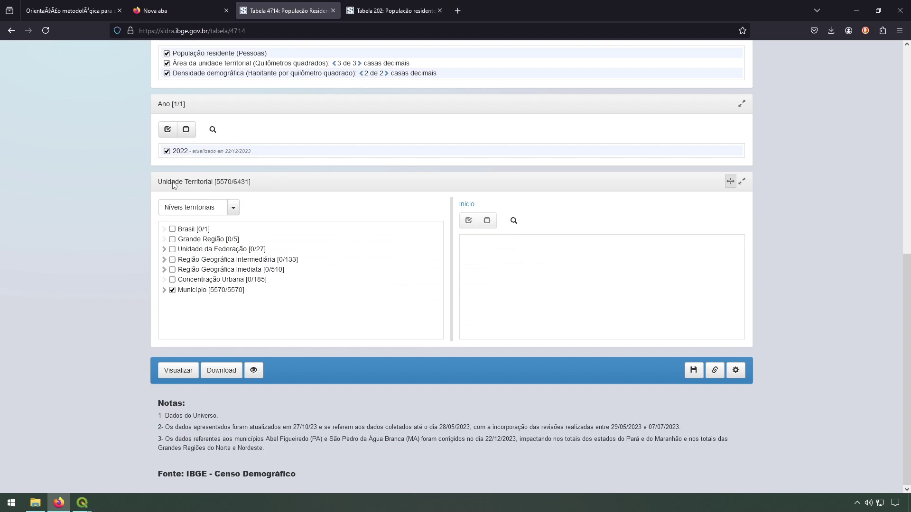
click(233, 207)
click(203, 238)
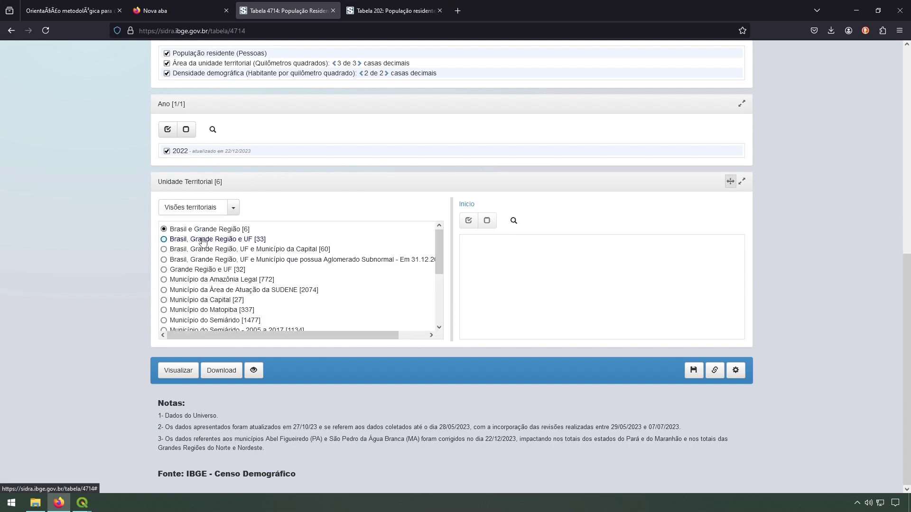
scroll(252, 283, down, 3)
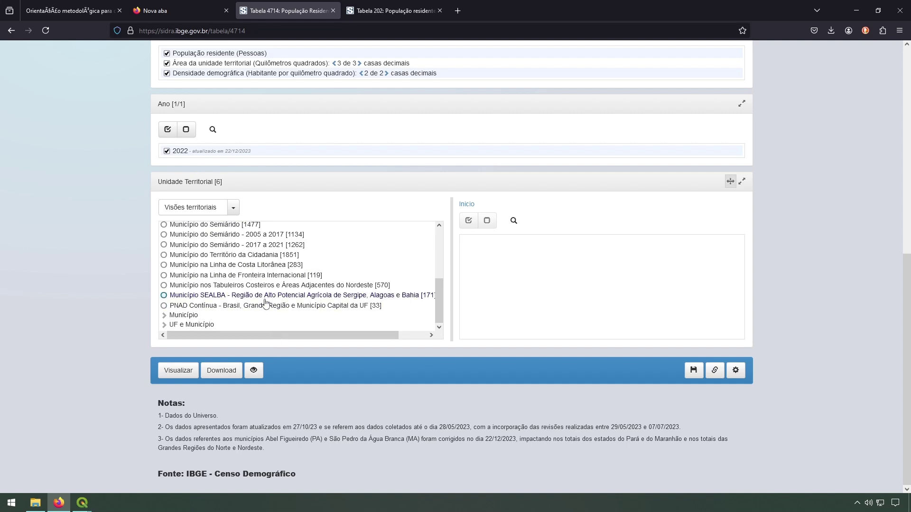
scroll(251, 284, up, 2)
click(164, 250)
scroll(114, 313, up, 1)
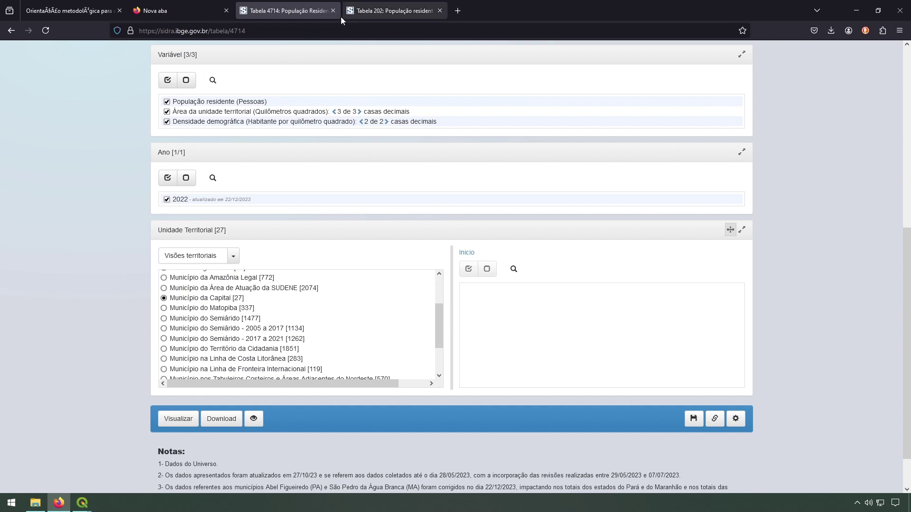
Examine the Archela_Thery.pdf article's text on concentric circle maps and its maps of population distribution and capital growth
click(88, 10)
scroll(255, 299, up, 1)
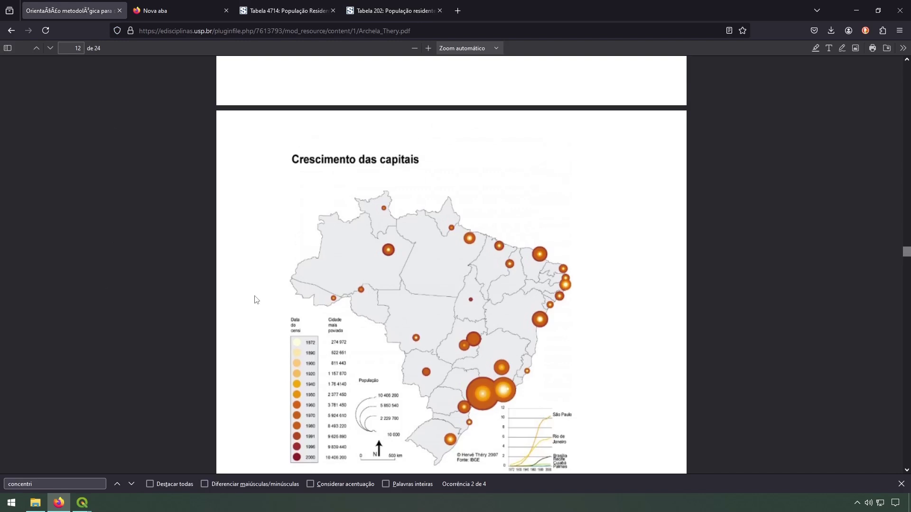
scroll(266, 348, down, 3)
scroll(273, 339, up, 10)
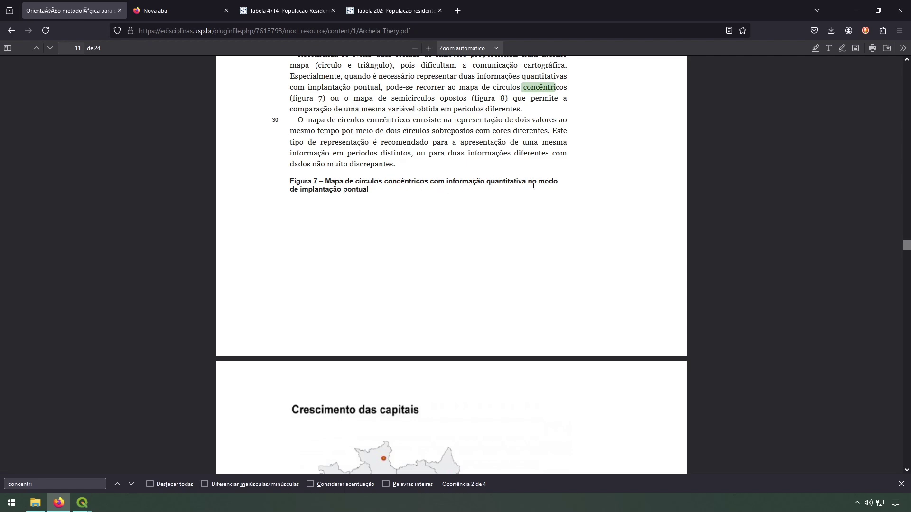
scroll(396, 199, up, 10)
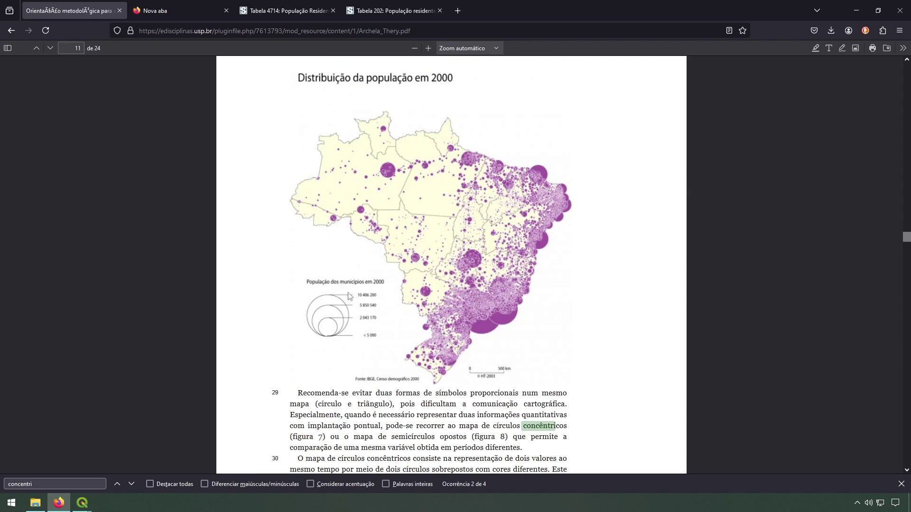
scroll(260, 303, down, 15)
scroll(259, 302, down, 1)
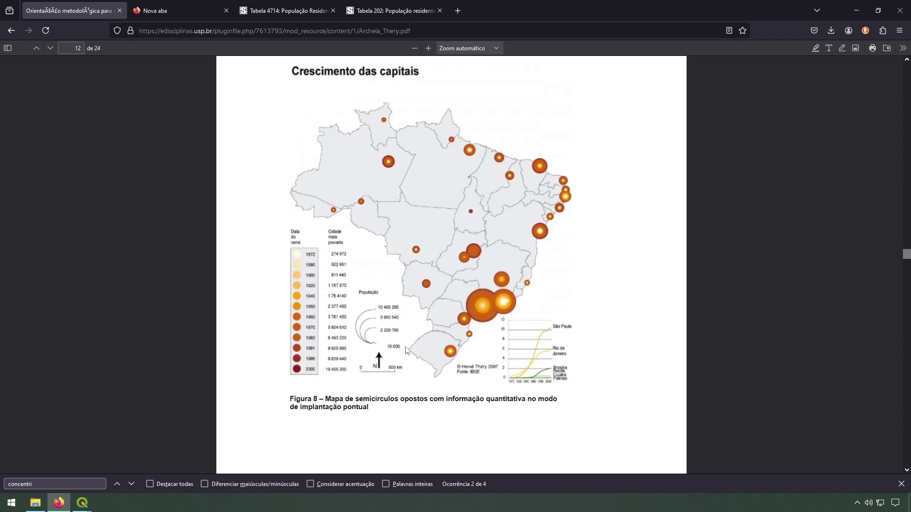
Open tabela4714_populacao_capitais_ano_2022.xlsx from the Mapa_circulos_concentricos folder, review the capitals' 2022 population, and close it
click(390, 4)
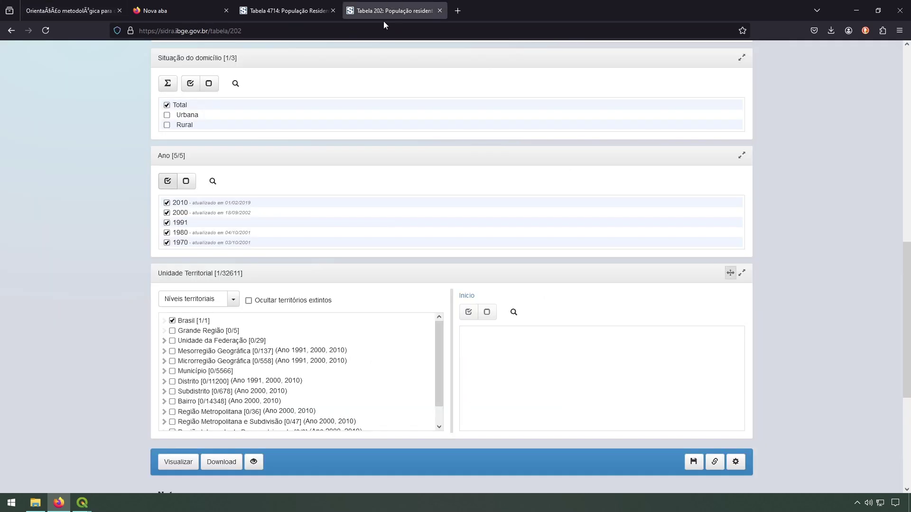
click(35, 503)
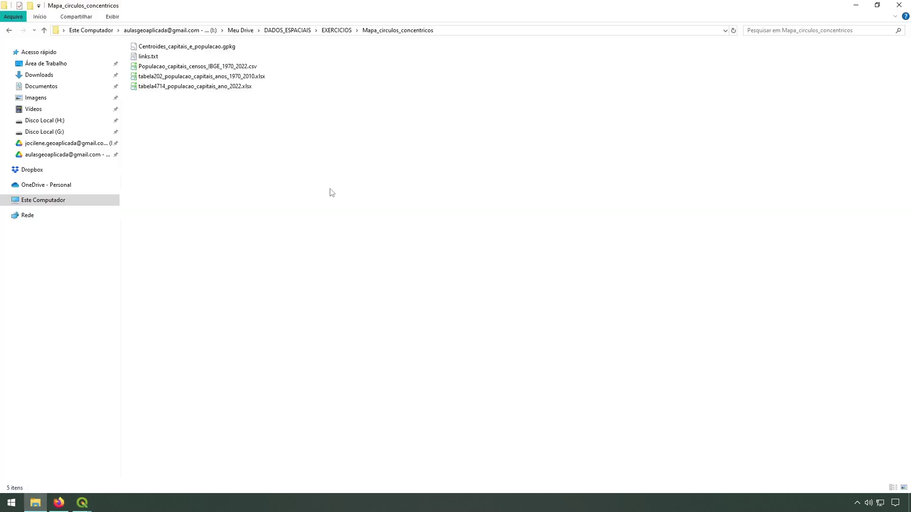
double_click(213, 87)
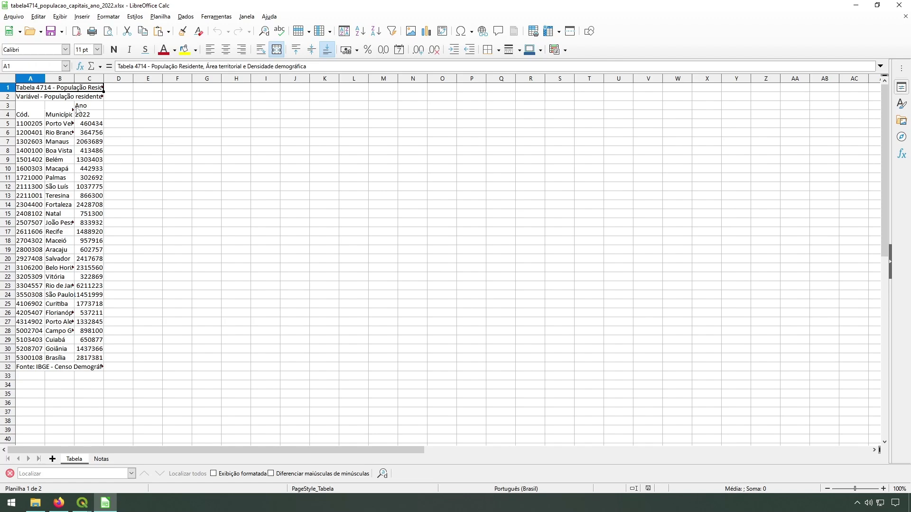
click(899, 5)
Open tabela202_populacao_capitais_anos_1970_2010.xlsx, review the capitals' population by census year, and close it
double_click(195, 76)
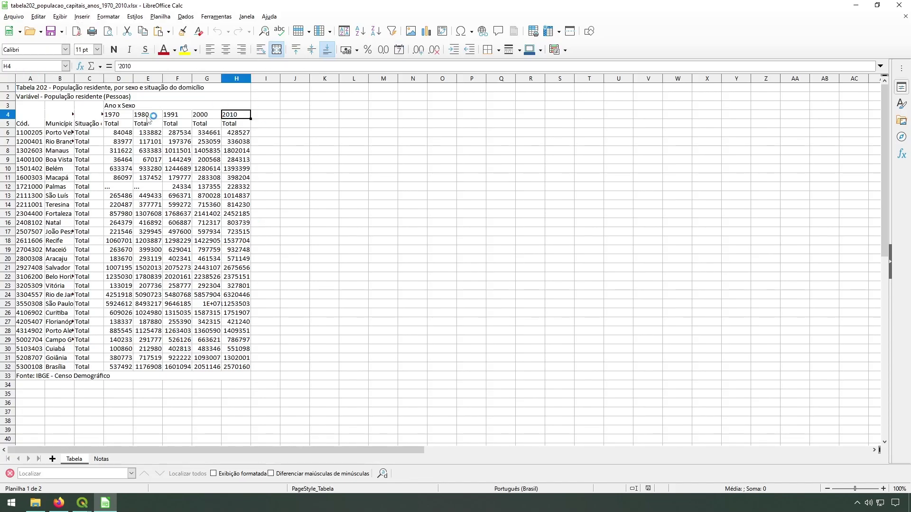
click(119, 124)
click(895, 5)
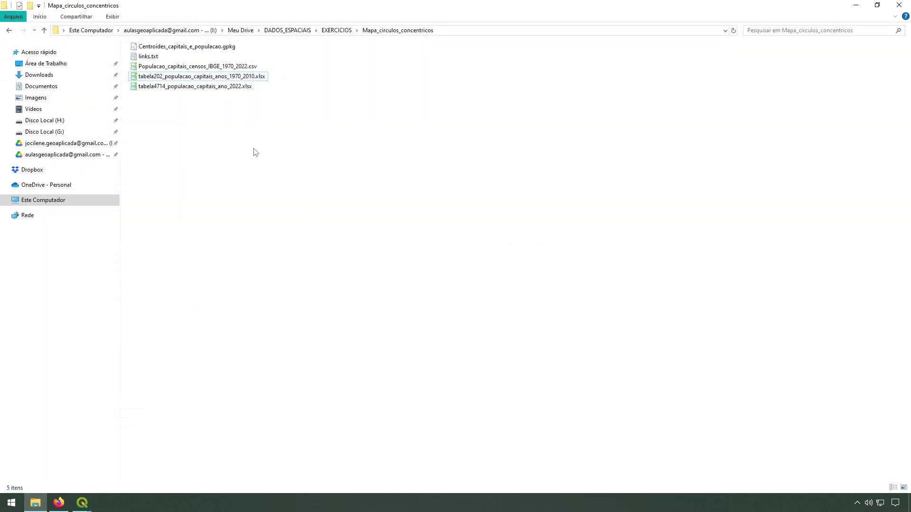
Open Populacao_capitais_censos_IBGE_1970_2022.csv in the spreadsheet program, importing it as Unicode (UTF-8) with the preset separators
double_click(223, 66)
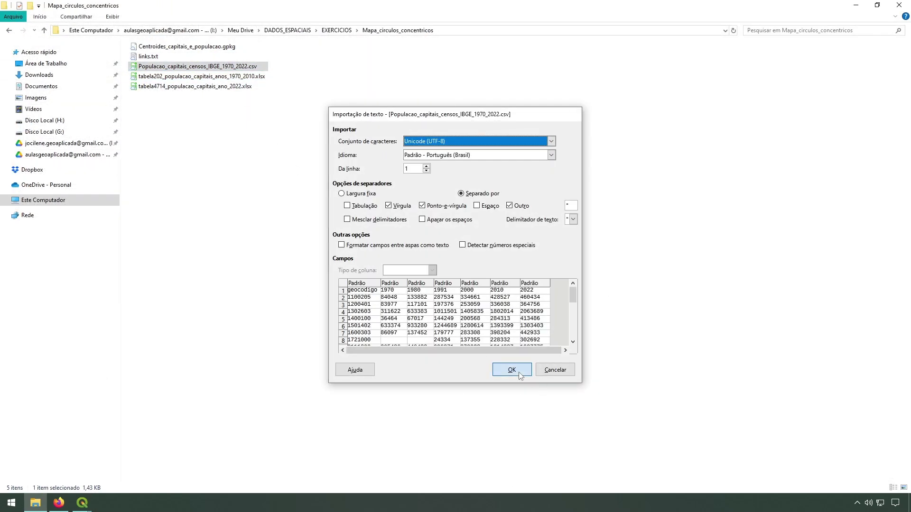
click(511, 370)
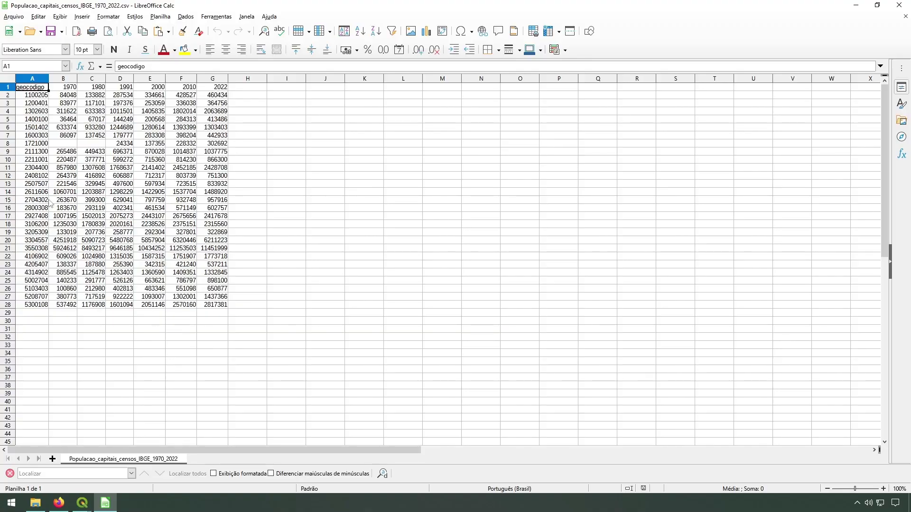
ctrl+scroll(50, 204, up, 4)
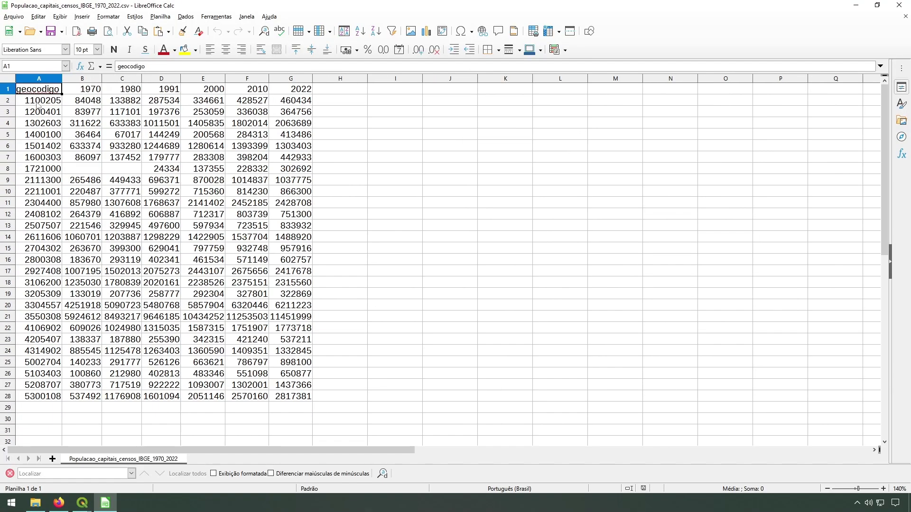
Examine the geocodigo column and the 1970, 1991 and 2022 population columns, and close the CSV file
key(Down)
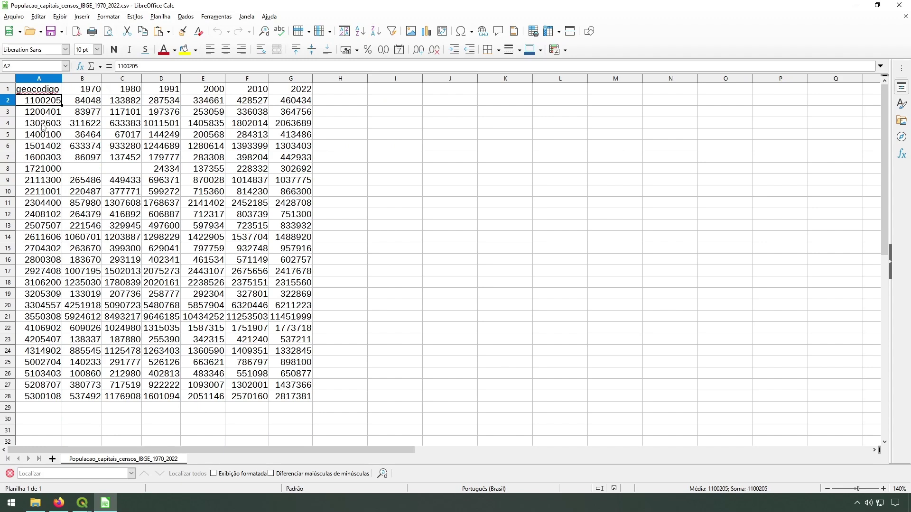
click(83, 90)
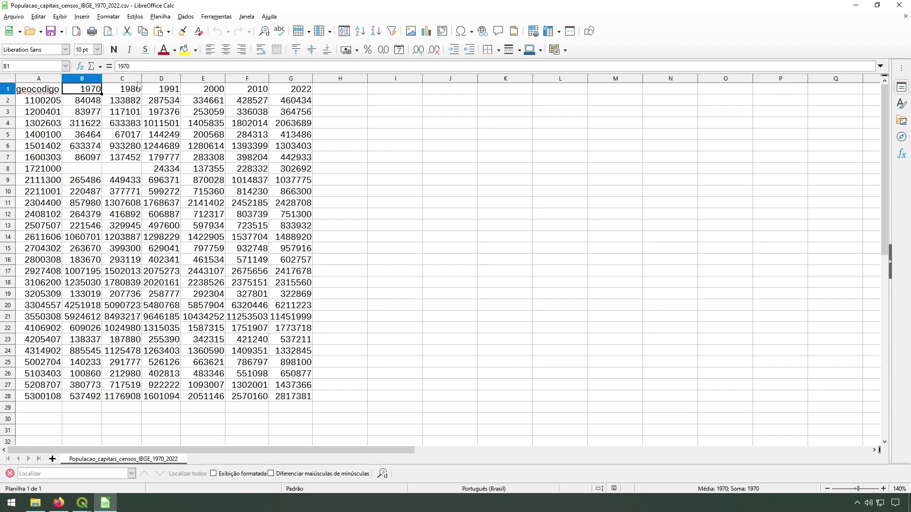
click(87, 79)
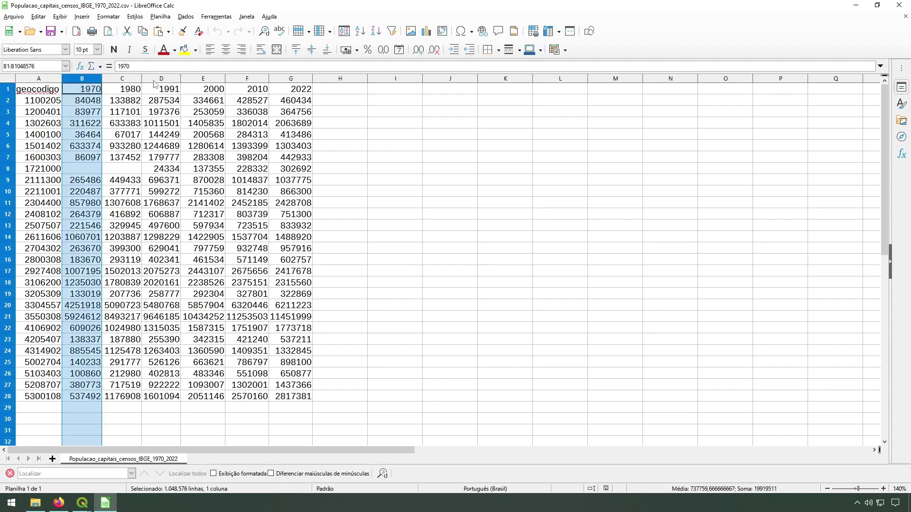
ctrl+click(165, 79)
ctrl+click(288, 79)
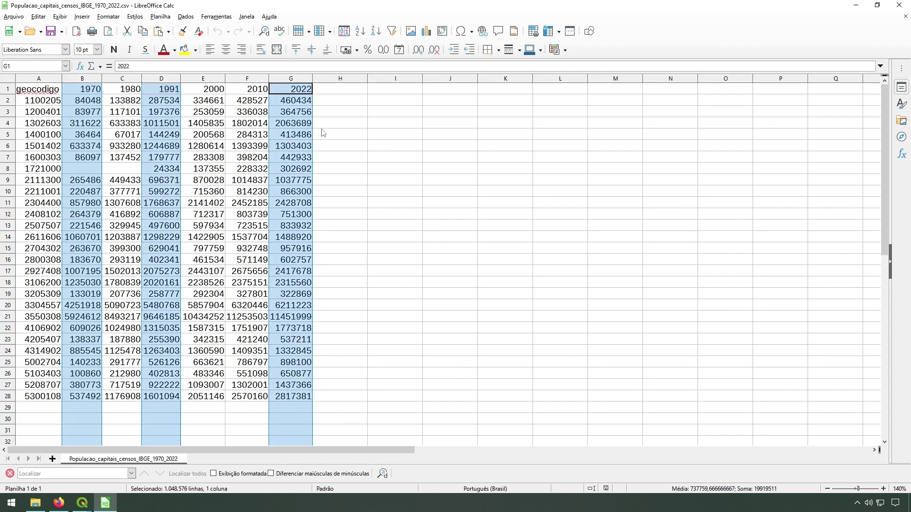
click(343, 148)
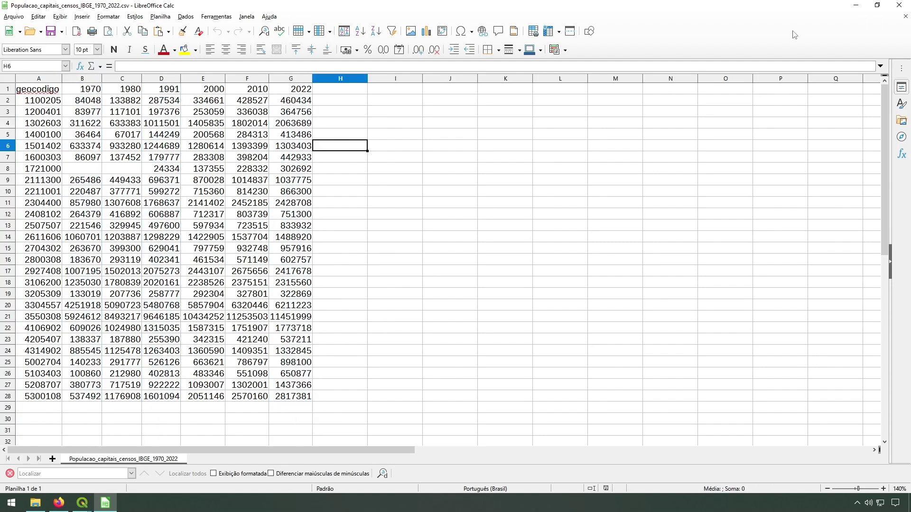
click(896, 5)
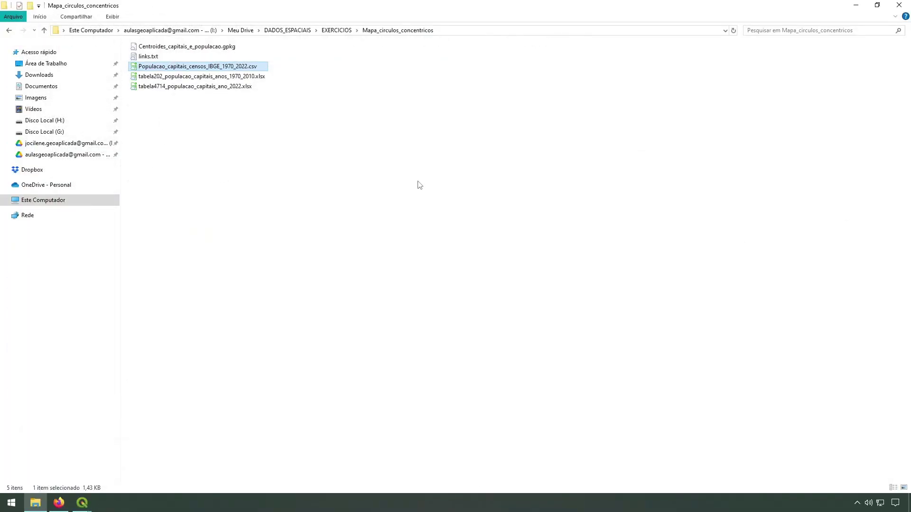
Switch to the circulos_concentricos project in QGIS and make the BR_Municipios_2022 layer visible
mouse_move(82, 502)
click(155, 463)
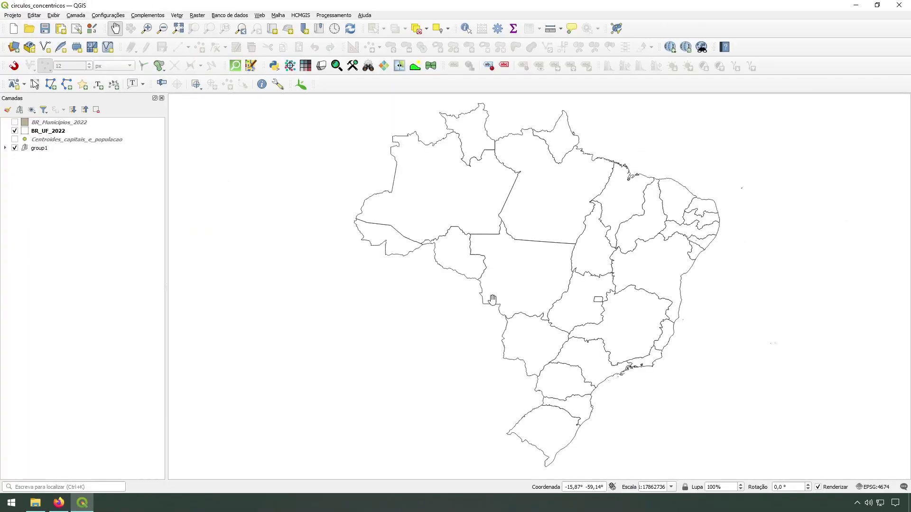
click(32, 134)
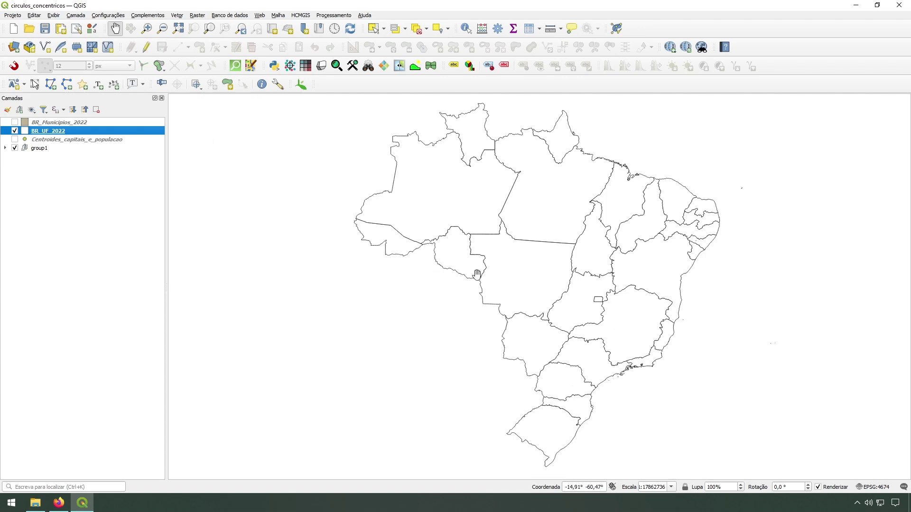
click(15, 122)
click(43, 122)
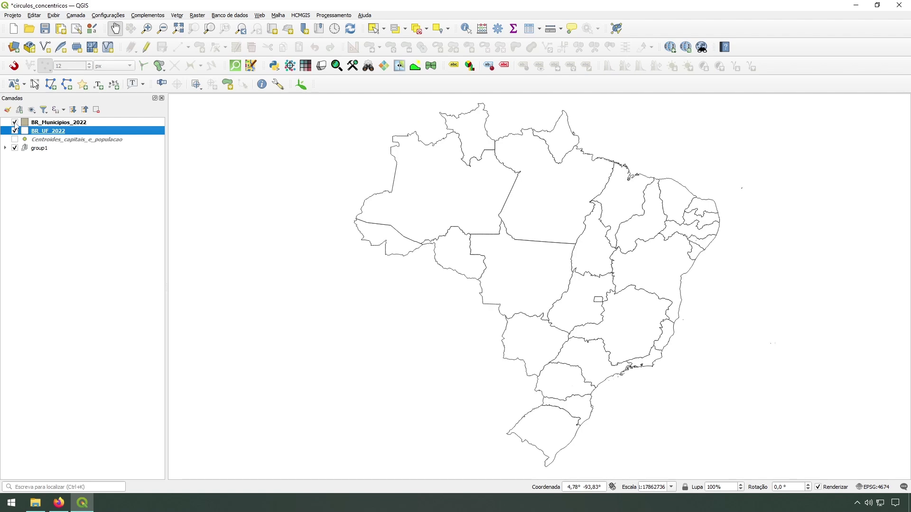
click(52, 131)
click(53, 123)
click(52, 131)
click(50, 123)
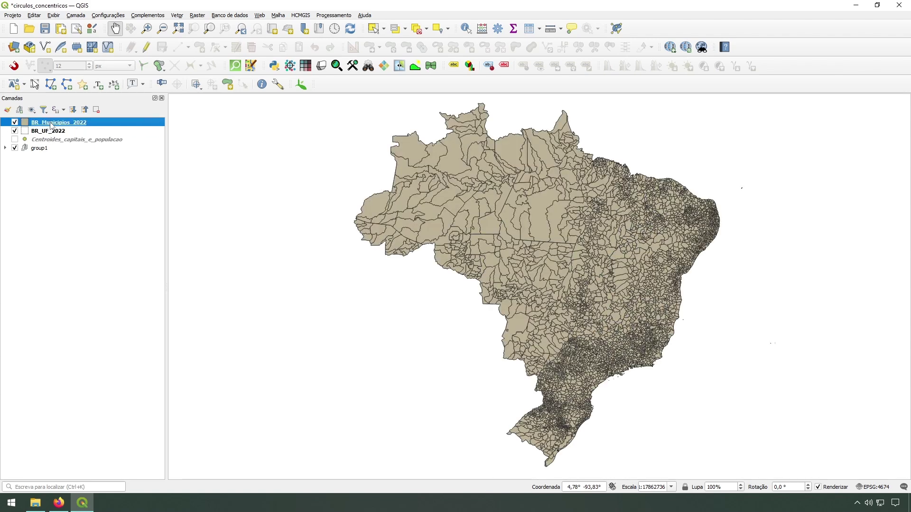
click(46, 133)
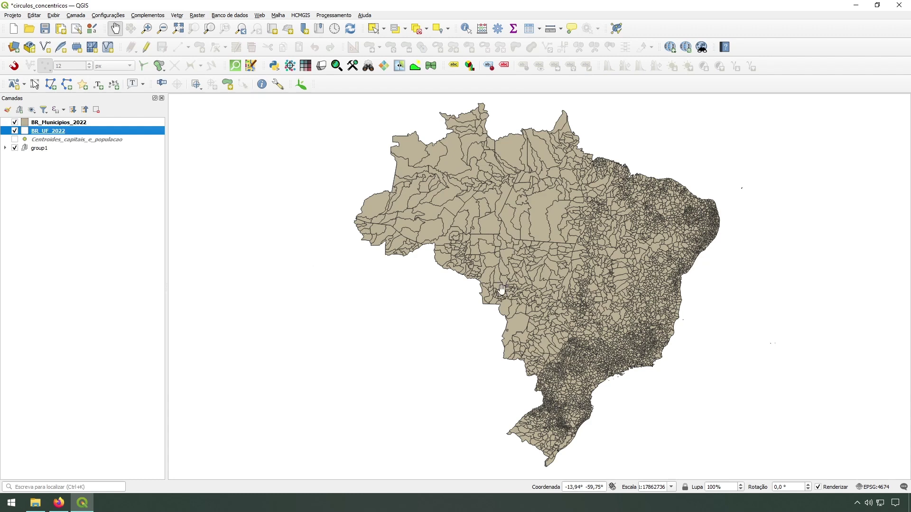
Open the data source manager's delimited text source and load Populacao_capitais_censos_IBGE_1970_2022.csv from the Mapa_circulos_concentricos folder
click(69, 124)
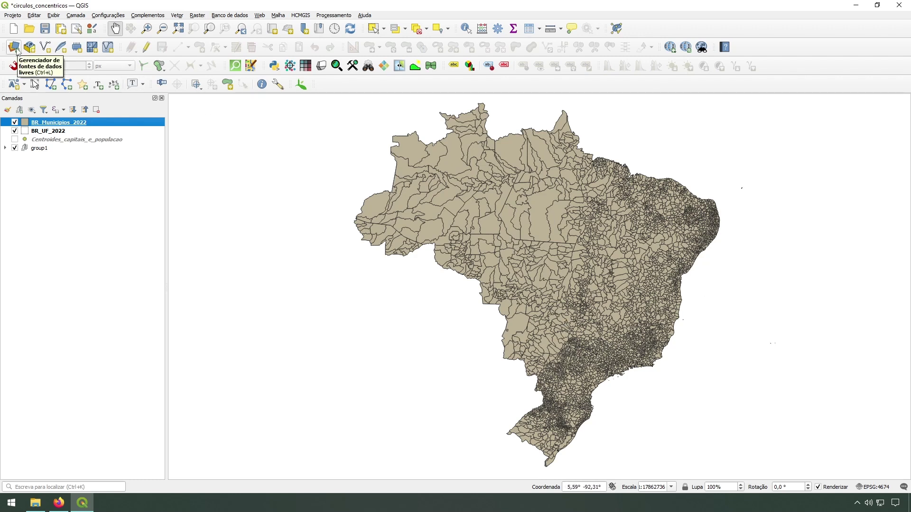
click(17, 51)
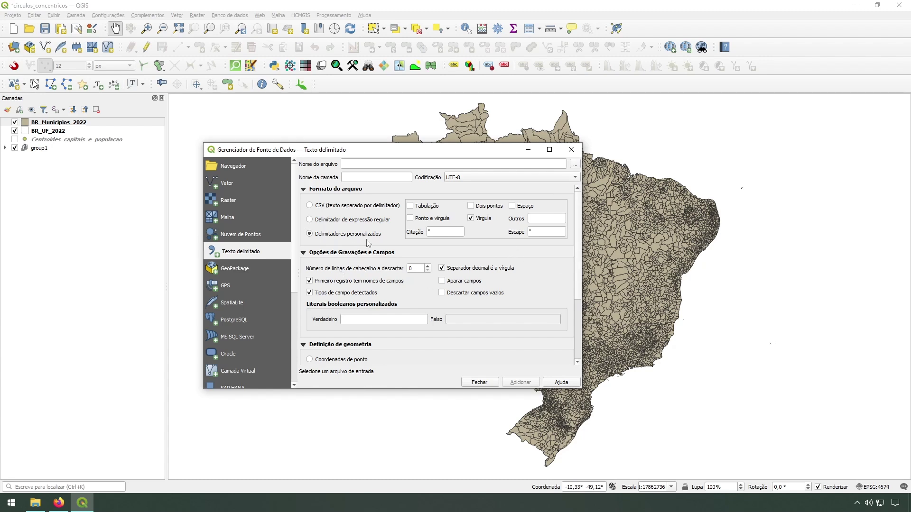
click(575, 165)
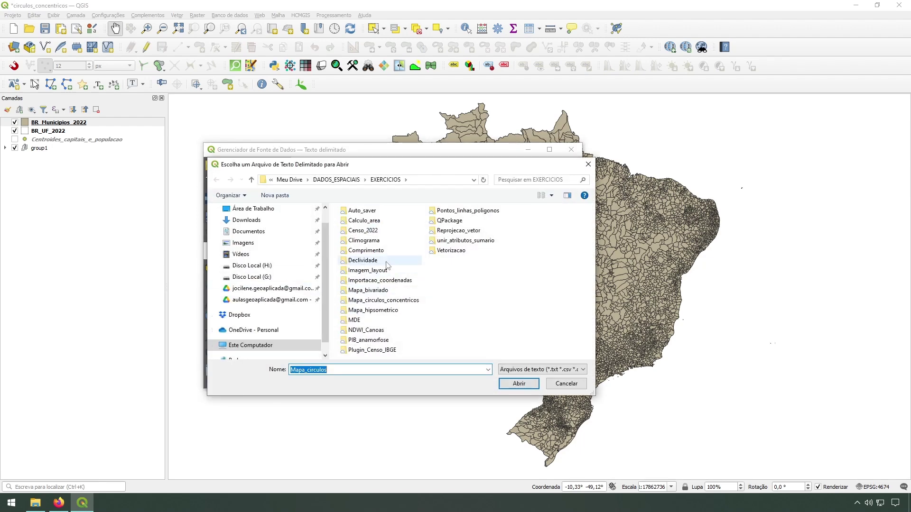
double_click(388, 300)
click(407, 221)
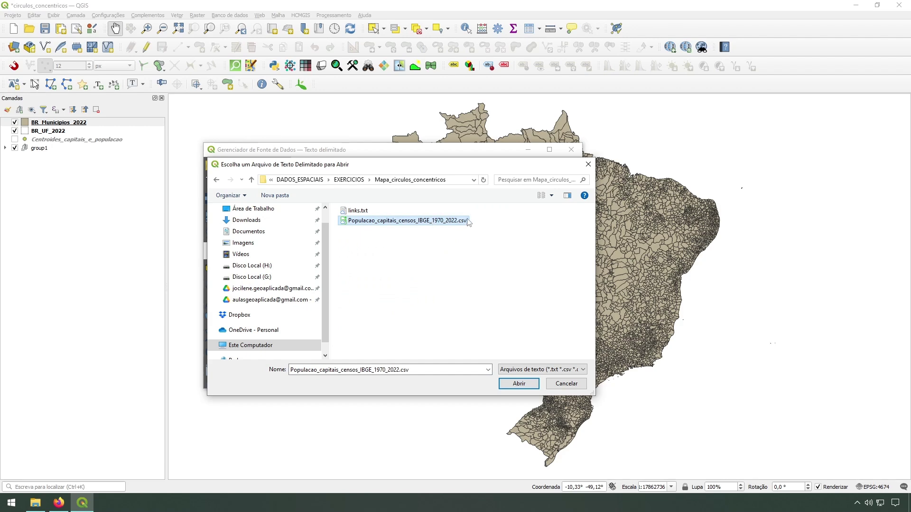
click(518, 384)
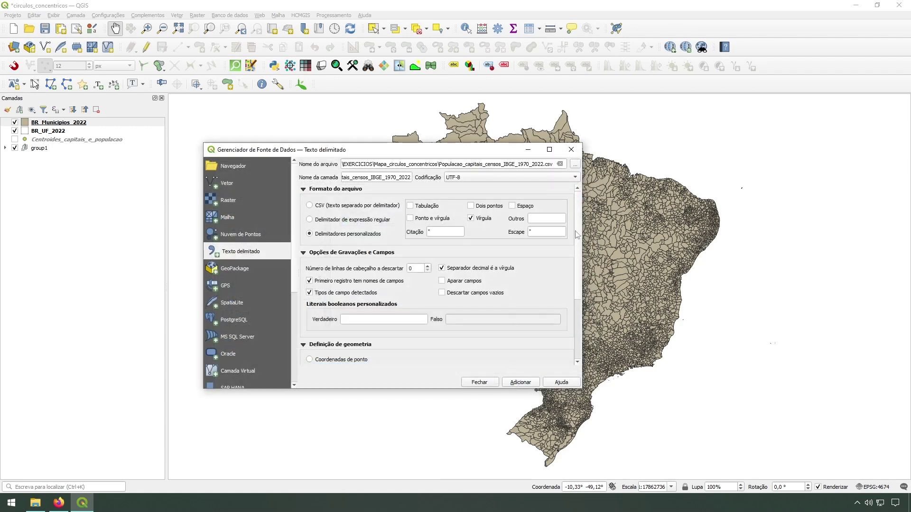
Set the file format to custom delimiters and enlarge the dialog to show the geometry settings and data sample
click(340, 206)
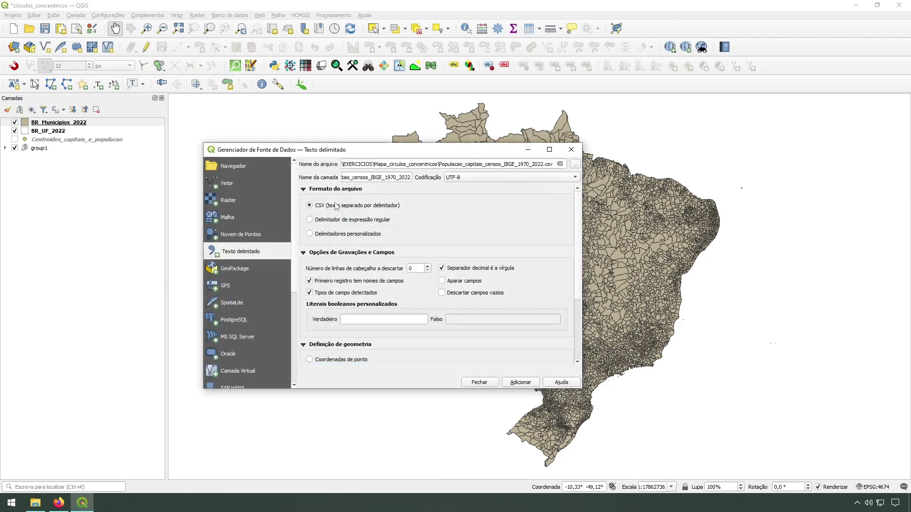
click(342, 234)
scroll(577, 256, down, 4)
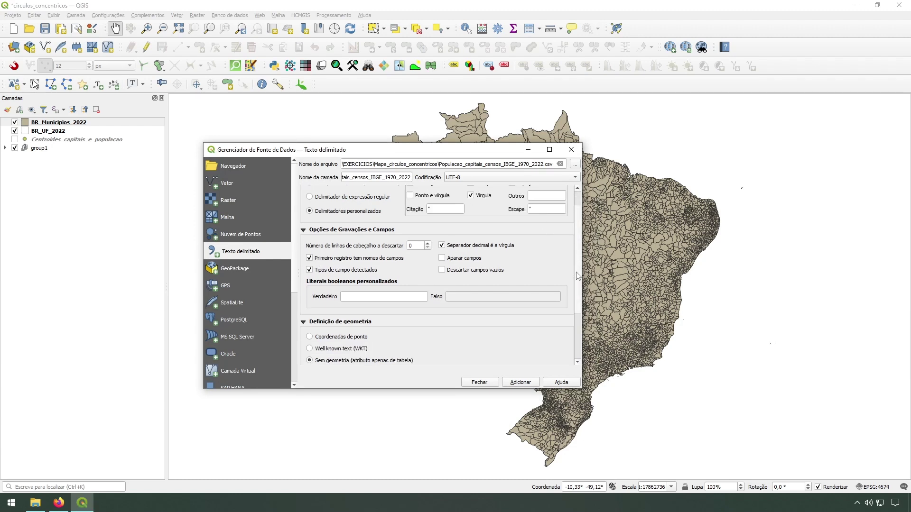
drag(431, 389, 436, 435)
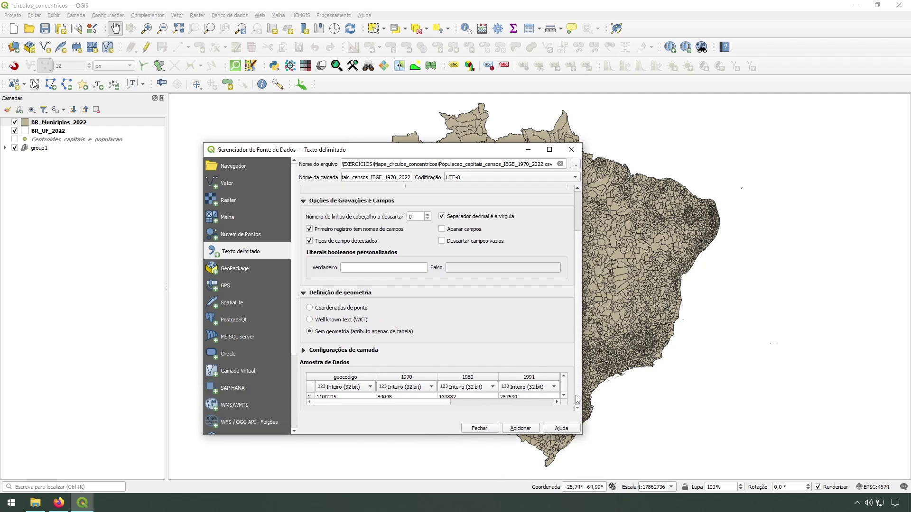
drag(576, 388, 576, 413)
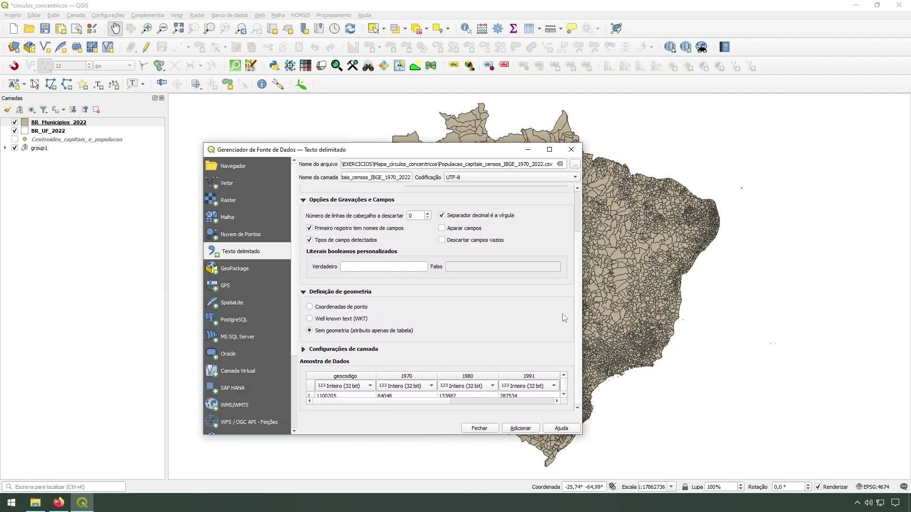
drag(579, 334, 578, 276)
Turn the comma delimiter off, check the data sample, and turn the comma delimiter back on
click(476, 220)
drag(578, 234, 578, 279)
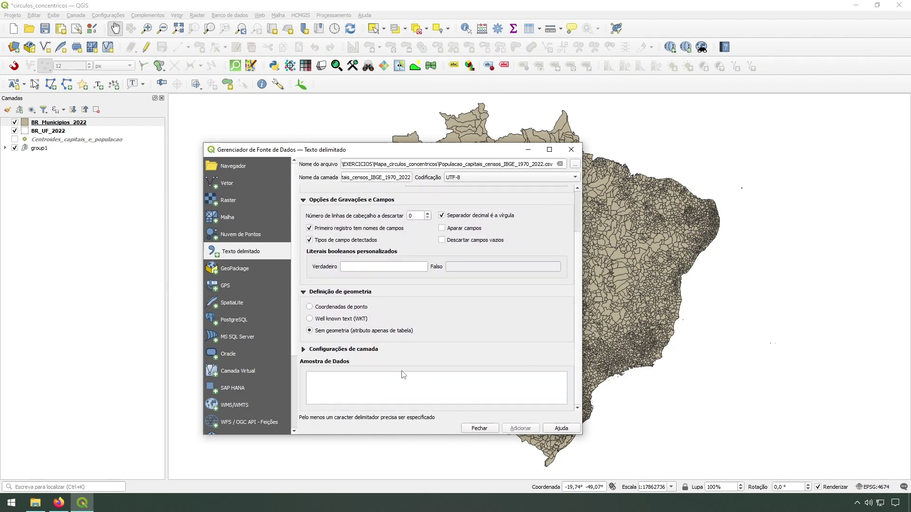
scroll(455, 228, up, 3)
click(483, 218)
scroll(394, 262, down, 3)
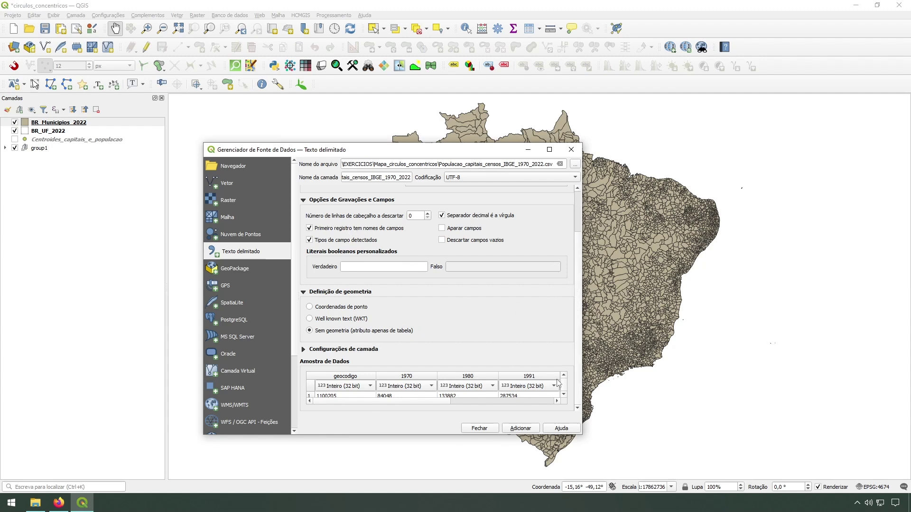
Check the remaining year columns in the data sample, add the CSV as a table layer without geometry, and close the dialog
drag(408, 402, 551, 409)
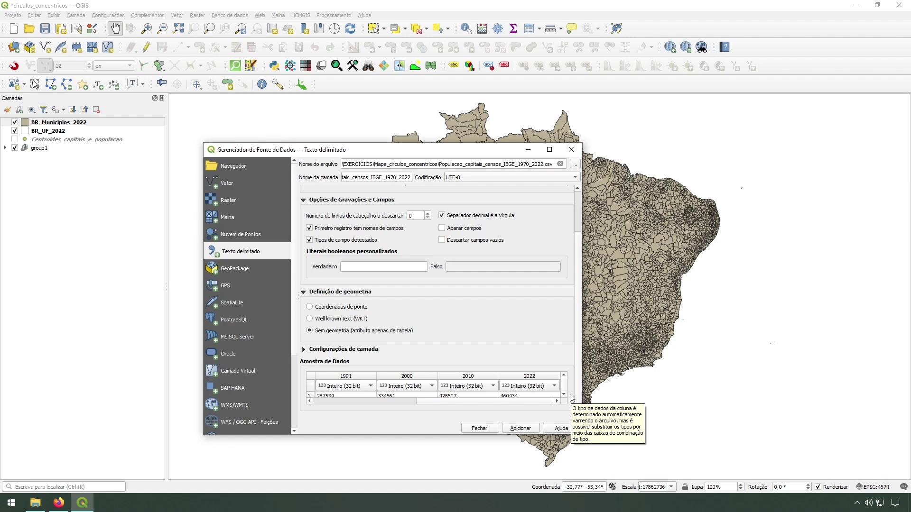
click(523, 429)
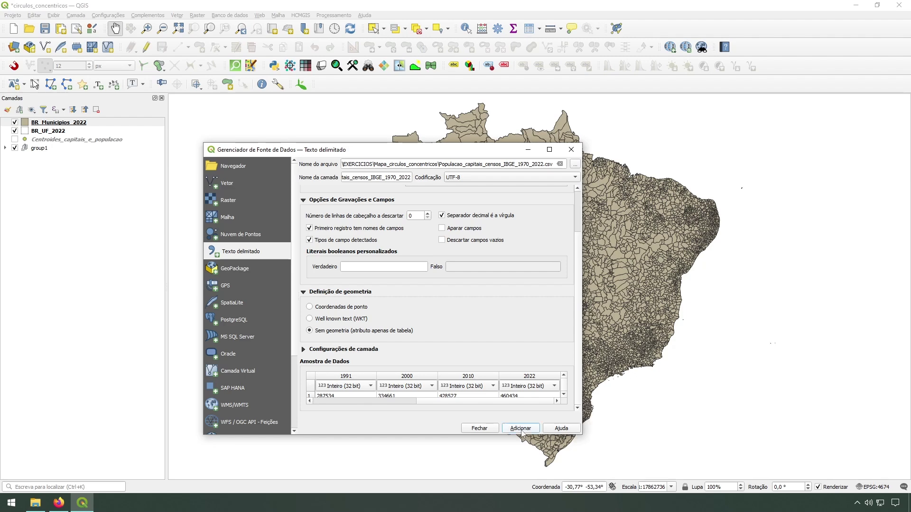
click(472, 429)
Open the attribute table of Populacao_capitais_censos_IBGE_1970_2022, review the geocodes and populations by year, and close it
right_click(94, 123)
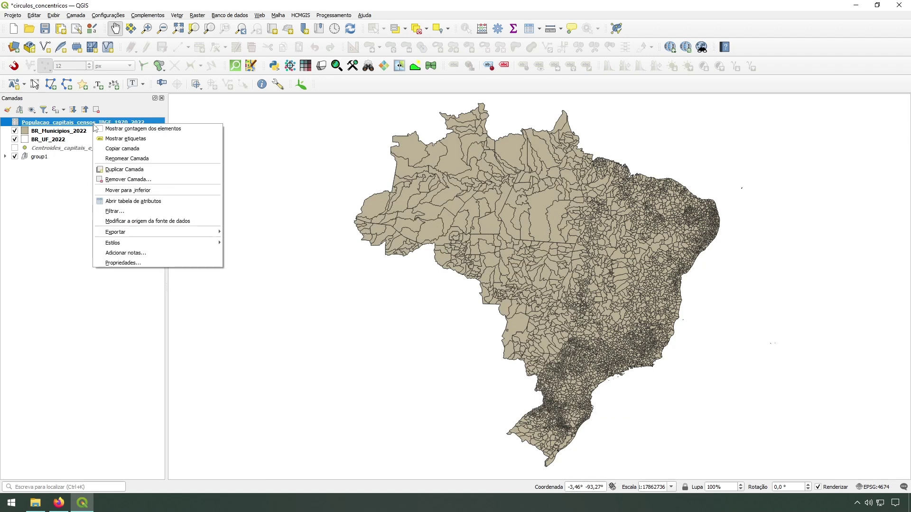
click(131, 206)
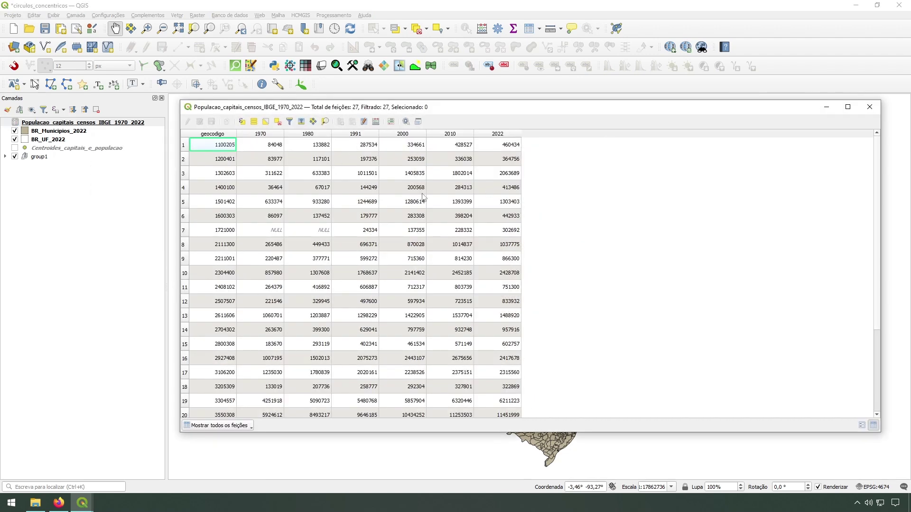
scroll(375, 359, down, 3)
scroll(205, 379, up, 3)
click(869, 107)
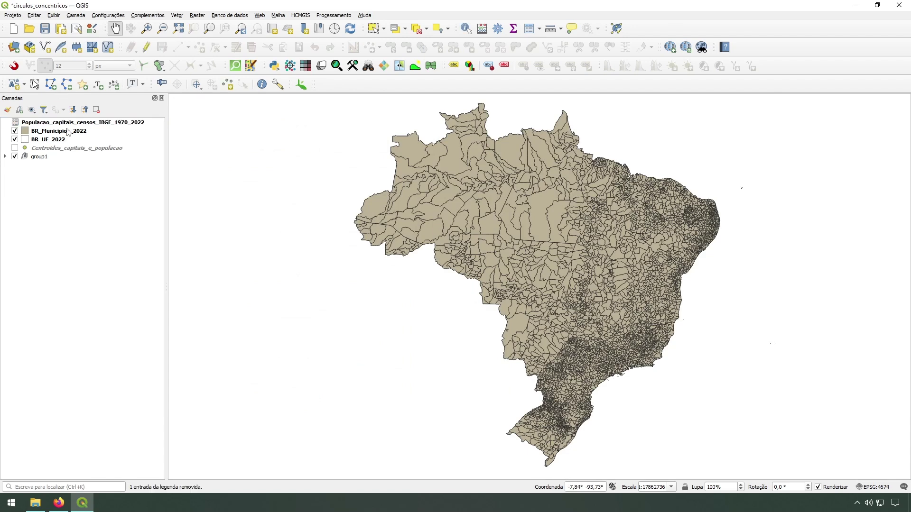
Add a join to BR_Municipios_2022 with Populacao_capitais_censos_IBGE_1970_2022, using geocodigo as the join field and CD_MUN as the target field
click(69, 132)
right_click(55, 132)
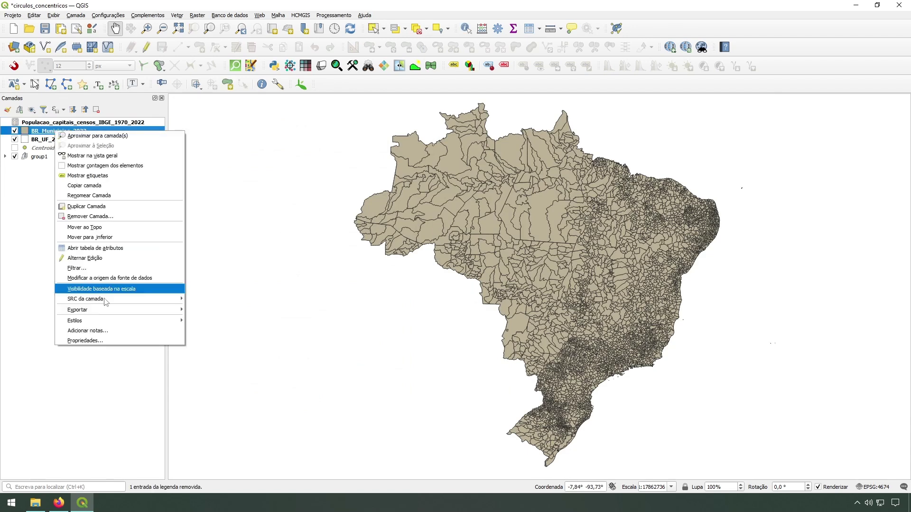
click(114, 339)
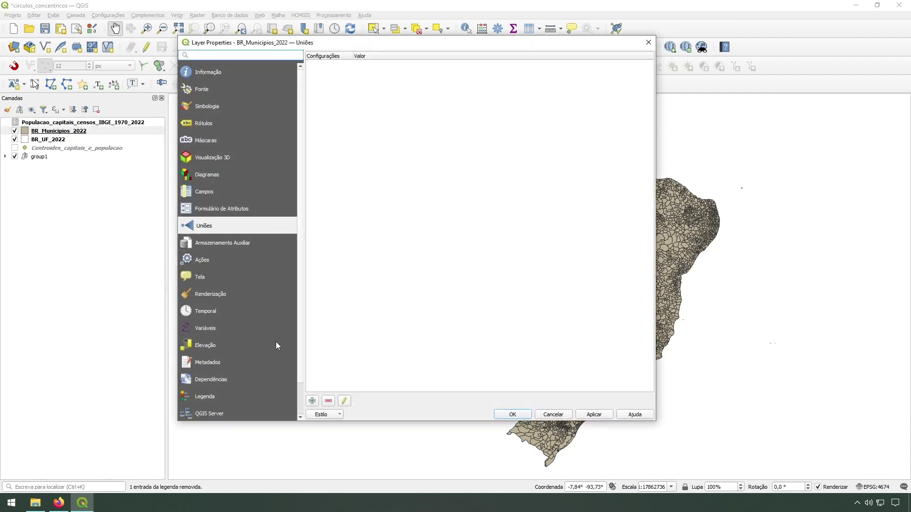
click(311, 400)
click(524, 122)
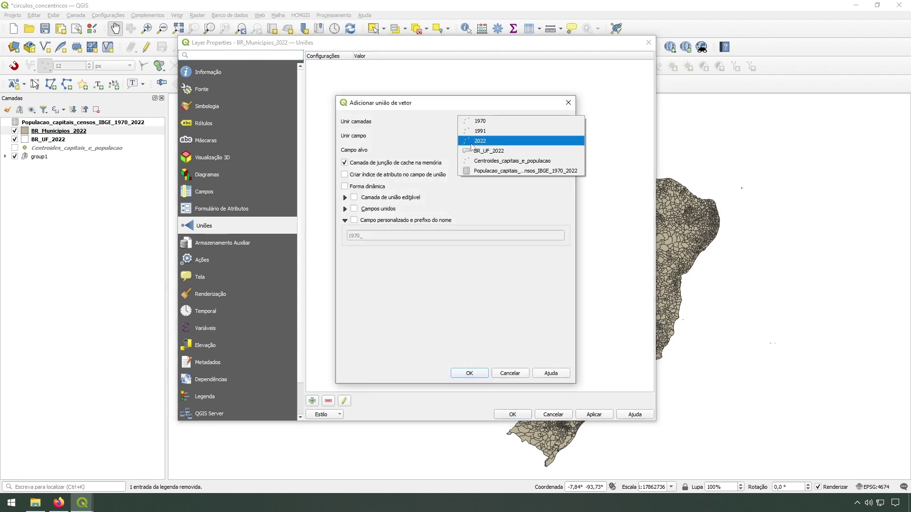
click(498, 171)
click(502, 136)
click(493, 136)
click(489, 150)
click(488, 151)
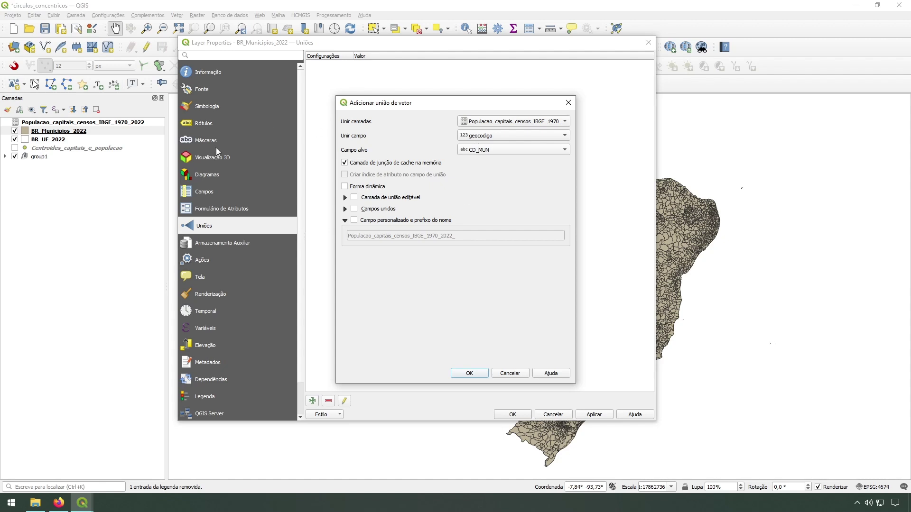
Enable the custom field name prefix, leave it empty, and apply the join to BR_Municipios_2022
click(430, 221)
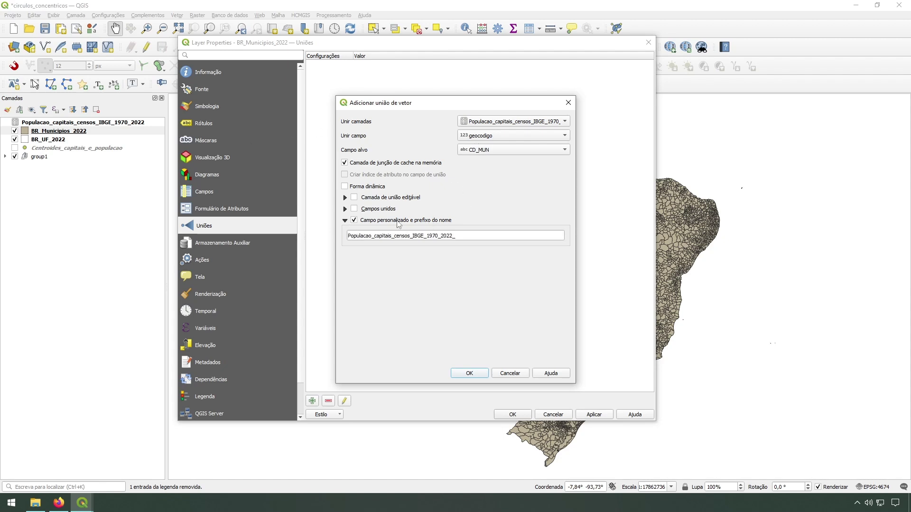
drag(480, 236, 279, 233)
key(BackSpace)
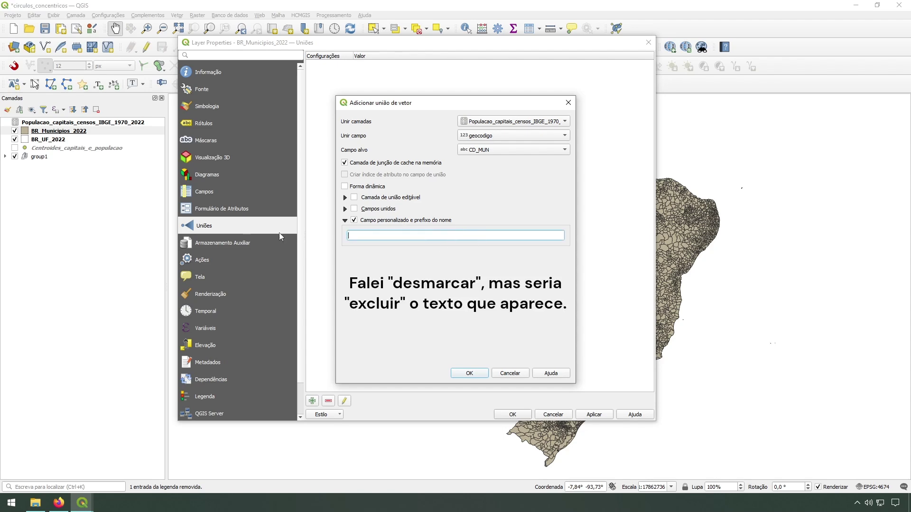
click(469, 373)
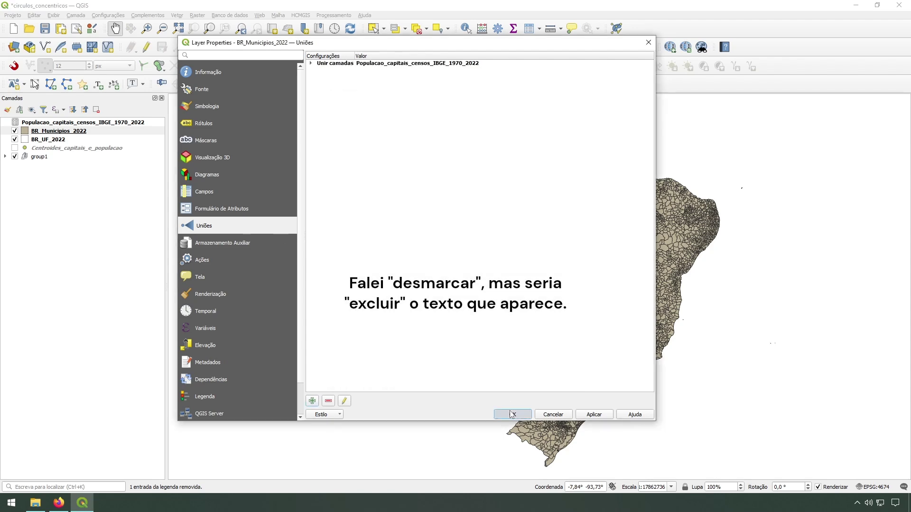
click(512, 414)
Open the attribute table of BR_Municipios_2022 and sort the rows by the 1970 column in descending order
right_click(87, 131)
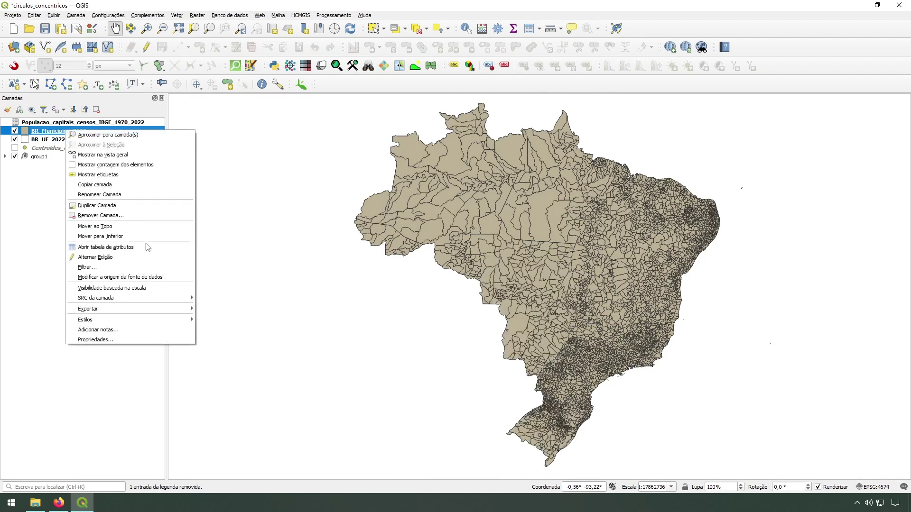
click(95, 248)
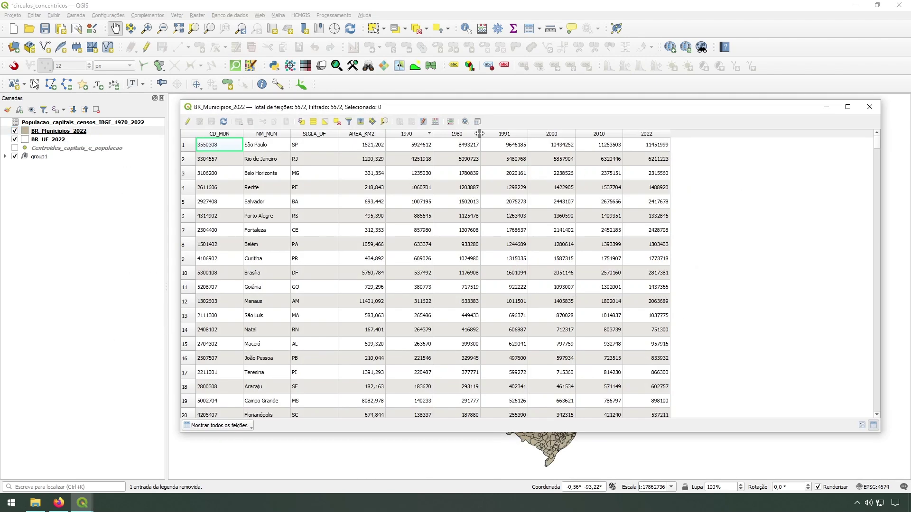
click(418, 134)
click(418, 134)
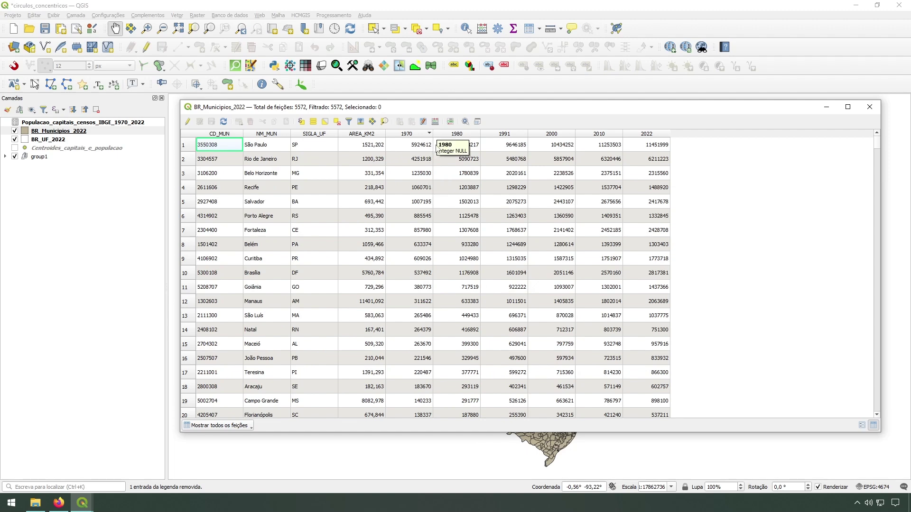
Select the 27 capital rows with population data, from São Paulo to Palmas, review them, and close the attribute table
scroll(598, 295, down, 5)
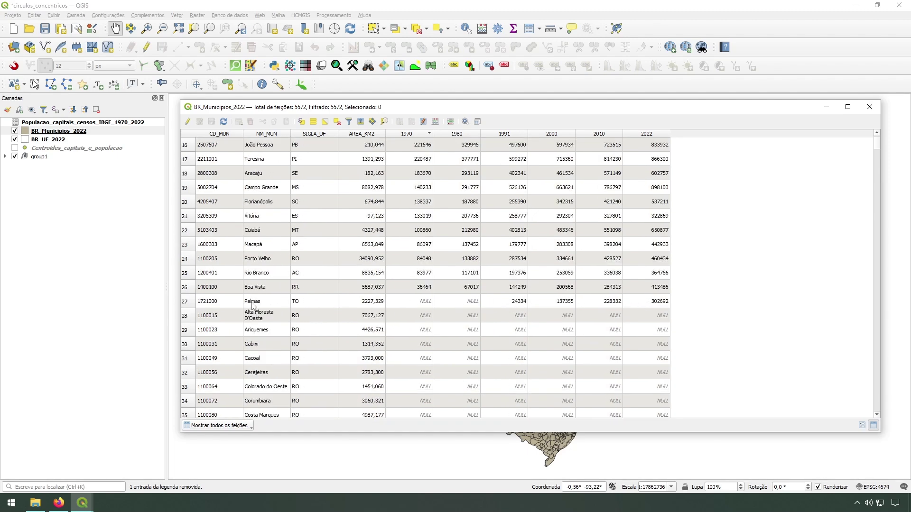
drag(189, 306, 180, 68)
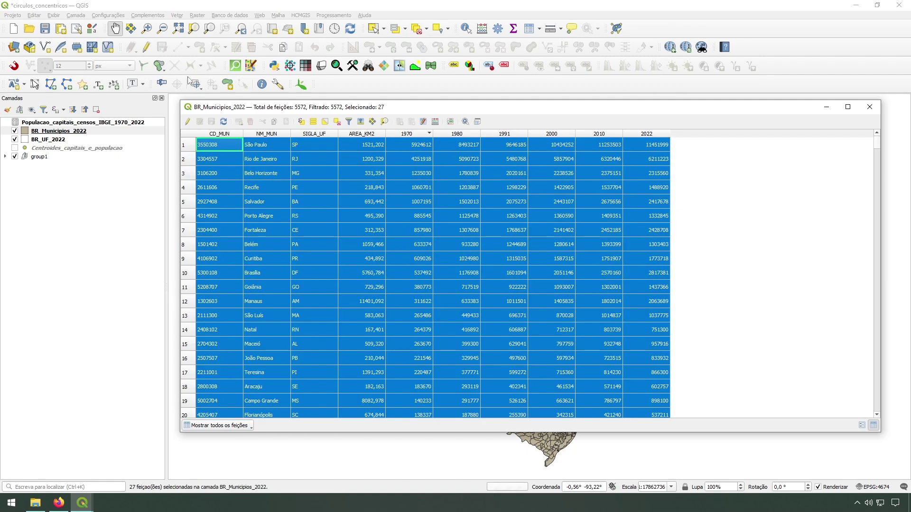
scroll(574, 235, down, 5)
scroll(638, 311, up, 5)
click(848, 107)
click(899, 5)
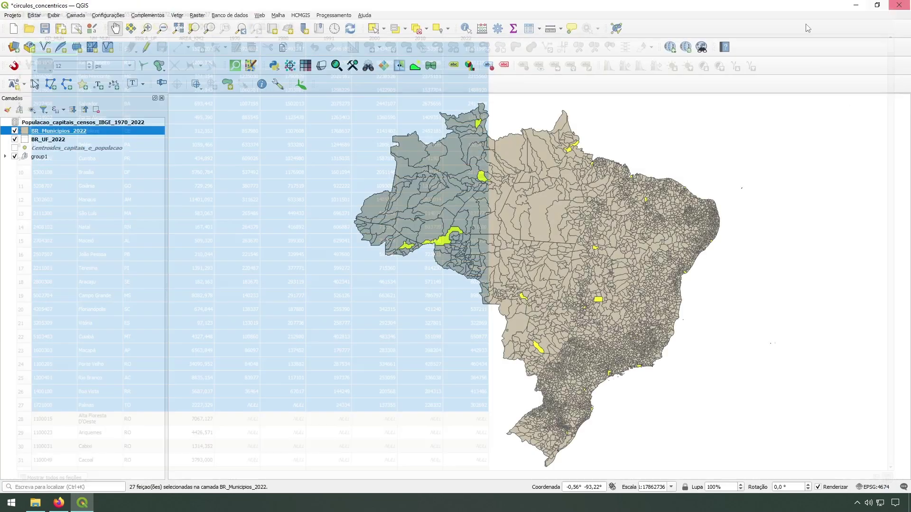
Start the Centroids tool with BR_Municipios_2022 as the input layer, limited to the selected features
click(177, 16)
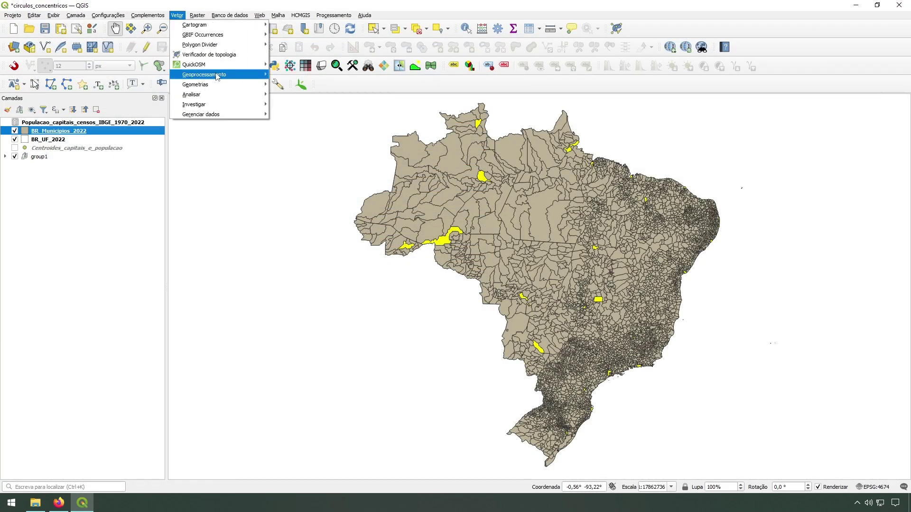
mouse_move(220, 85)
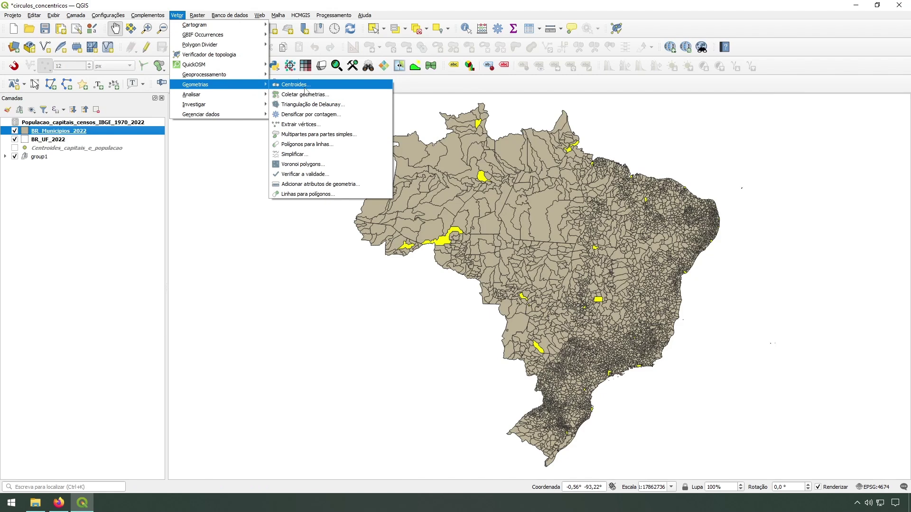
click(299, 85)
click(177, 131)
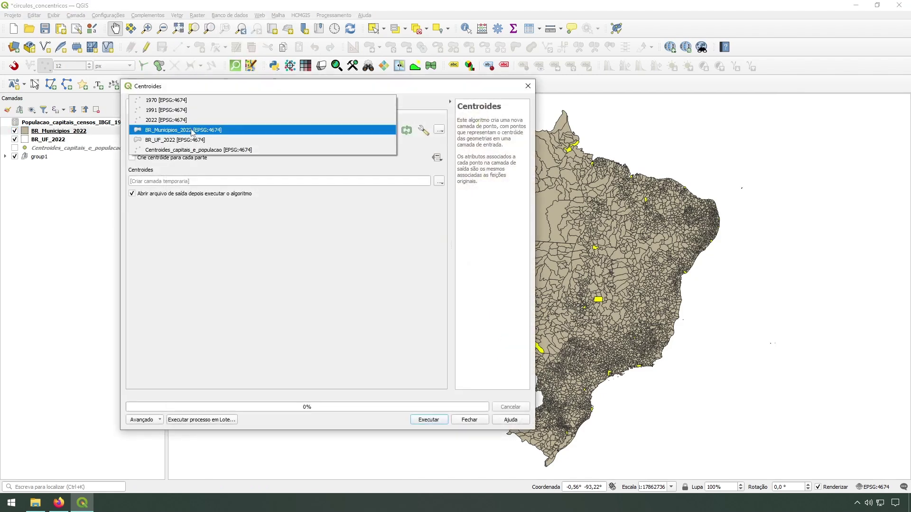
click(167, 130)
drag(281, 86, 534, 88)
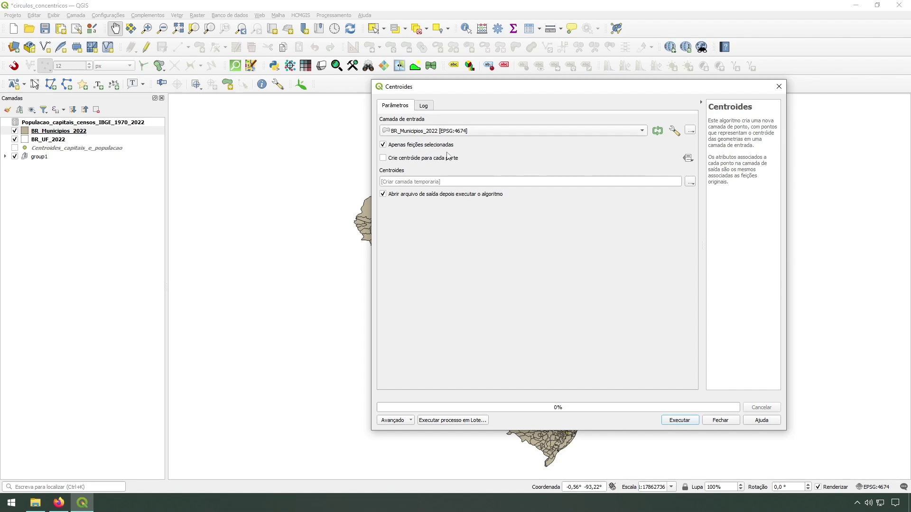
Set the centroids output to a GeoPackage named Centroides_capitais_e_populacao_v2.gpkg in the Mapa_circulos_concentricos folder
click(690, 183)
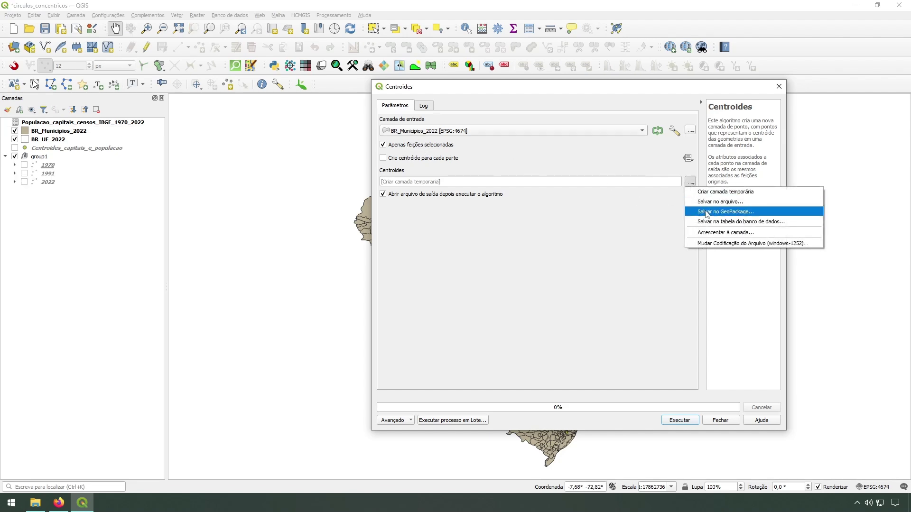
click(707, 212)
drag(577, 105, 448, 108)
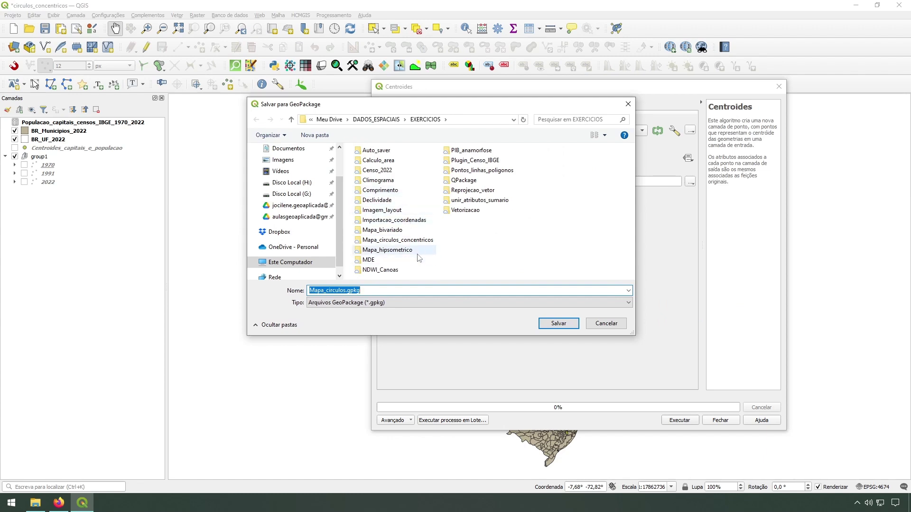
double_click(395, 241)
click(399, 150)
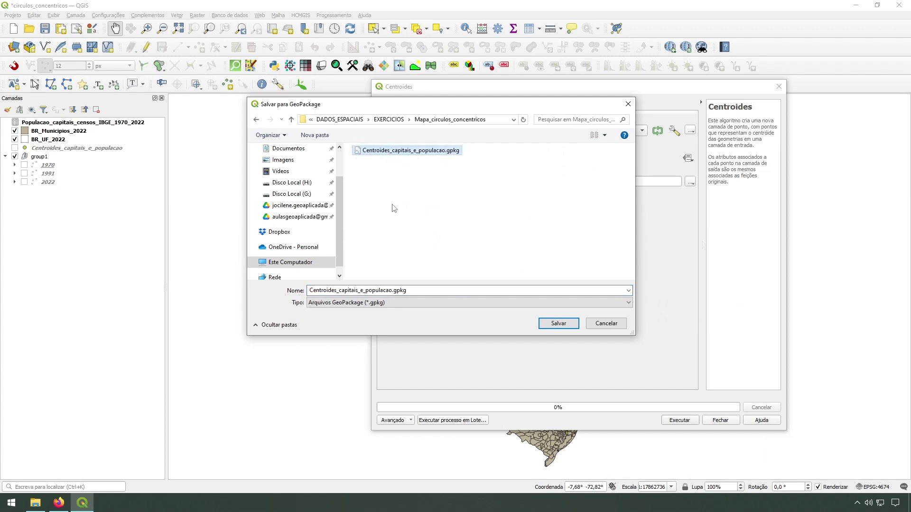
click(391, 290)
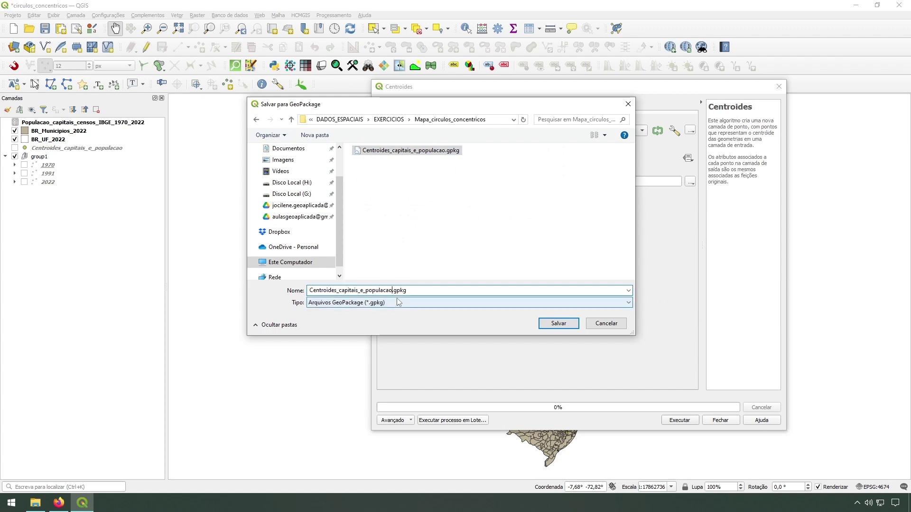
text(_v2)
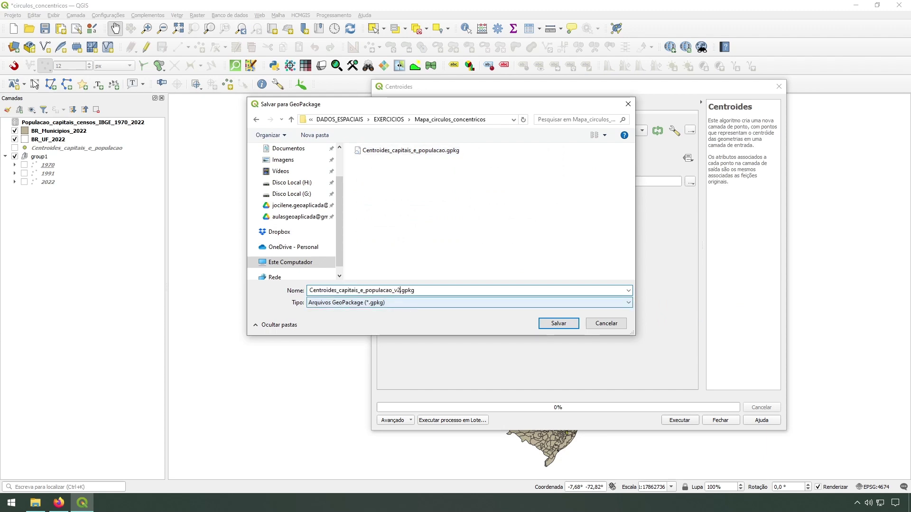
click(550, 323)
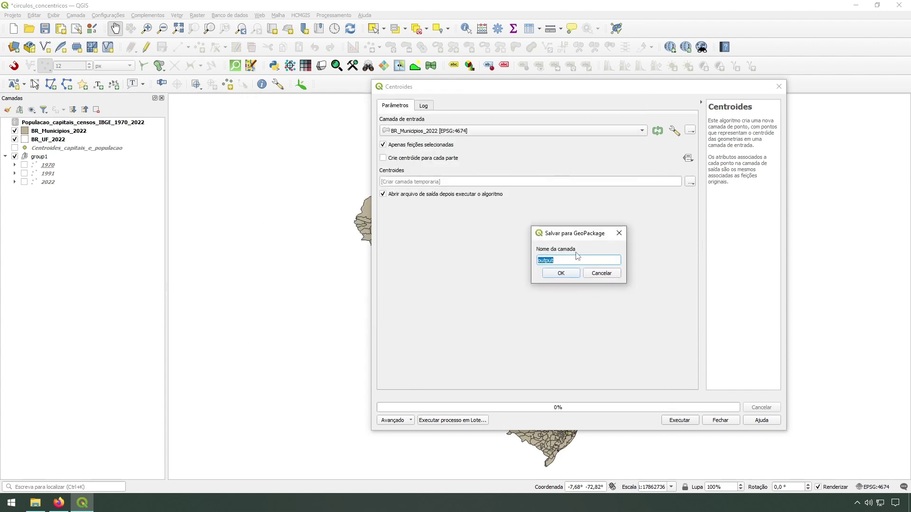
Name the output layer populacao_censos, run the Centroids tool, and close its dialog
text(populacao_)
click(561, 273)
click(692, 420)
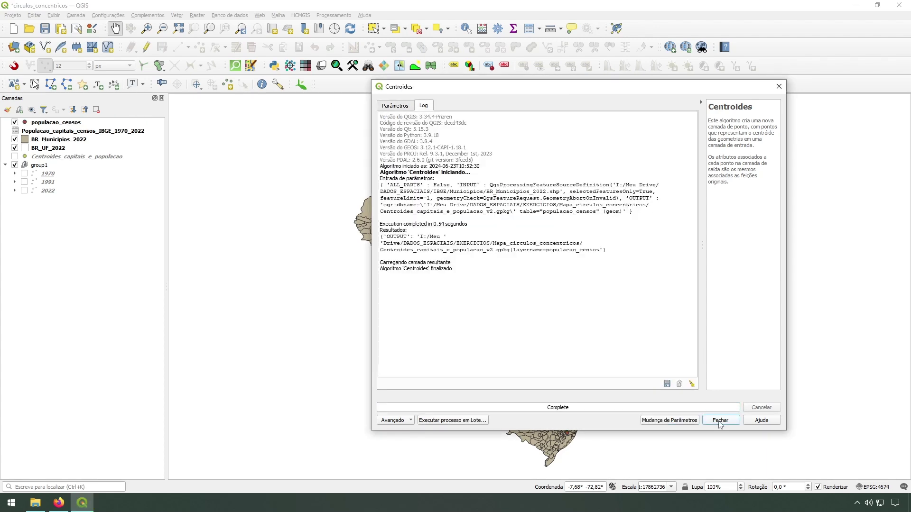
click(720, 421)
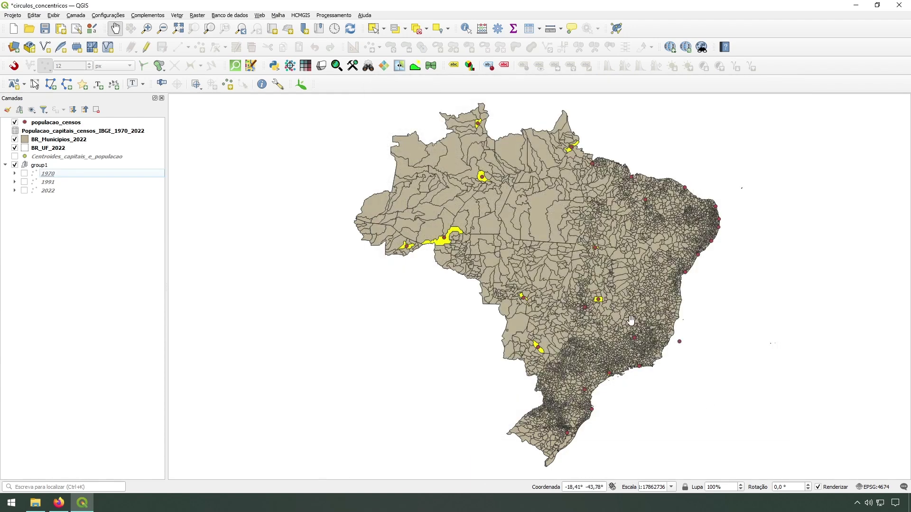
Clear the feature selection in BR_Municipios_2022 and hide that layer to inspect the centroids over the states
click(32, 140)
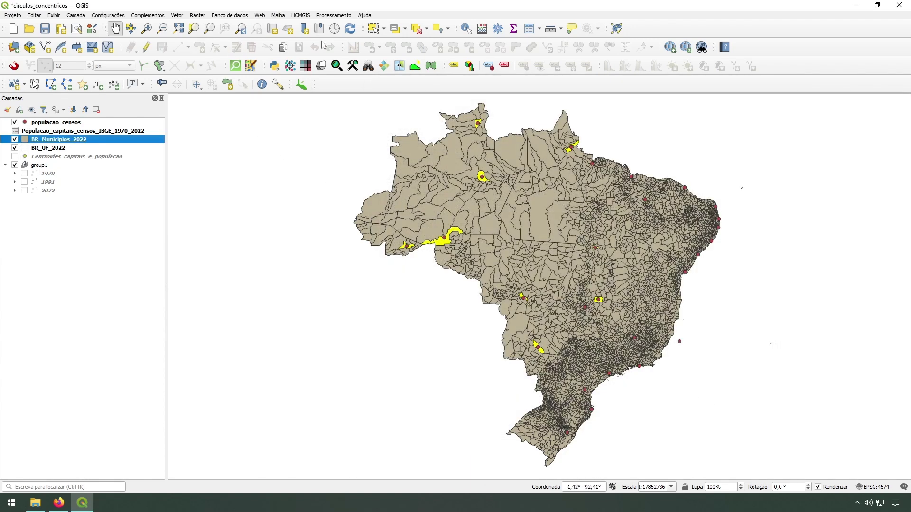
click(416, 28)
click(14, 139)
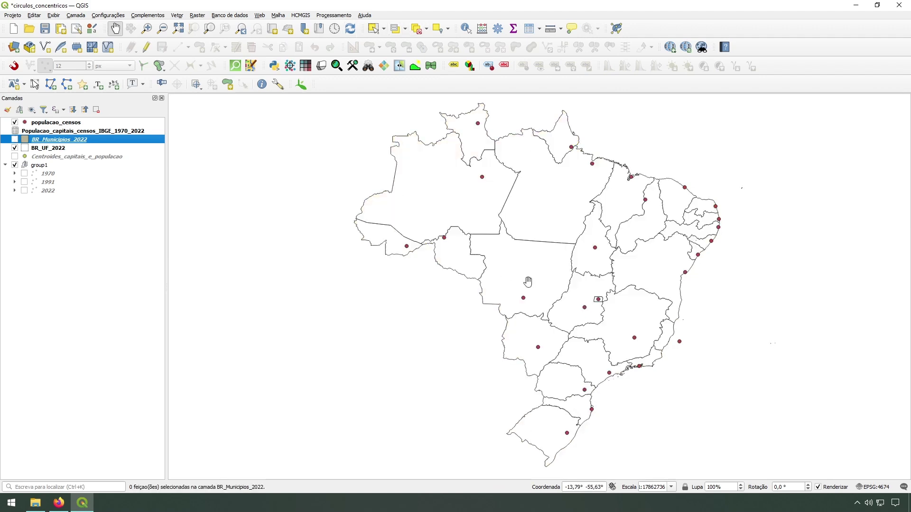
drag(540, 275, 537, 284)
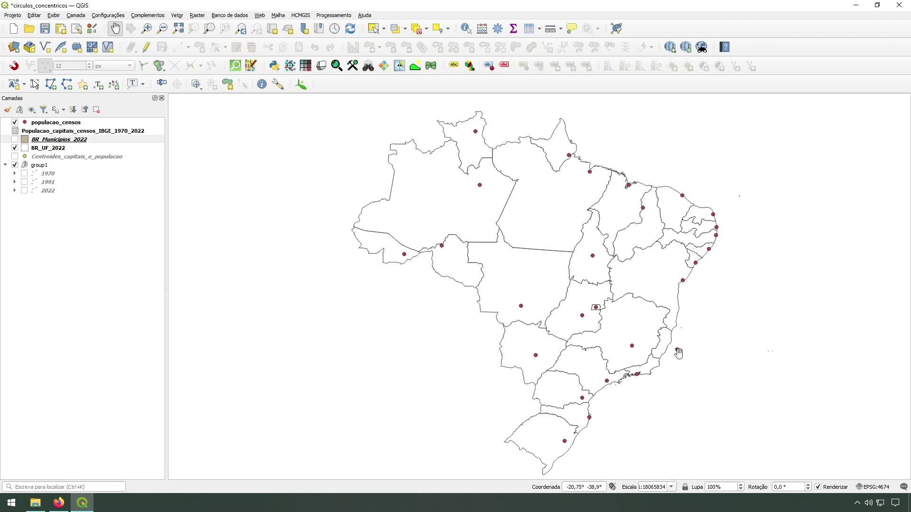
Show BR_Municipios_2022 and select the Vitória row in its attribute table to locate that municipality on the coast
click(15, 139)
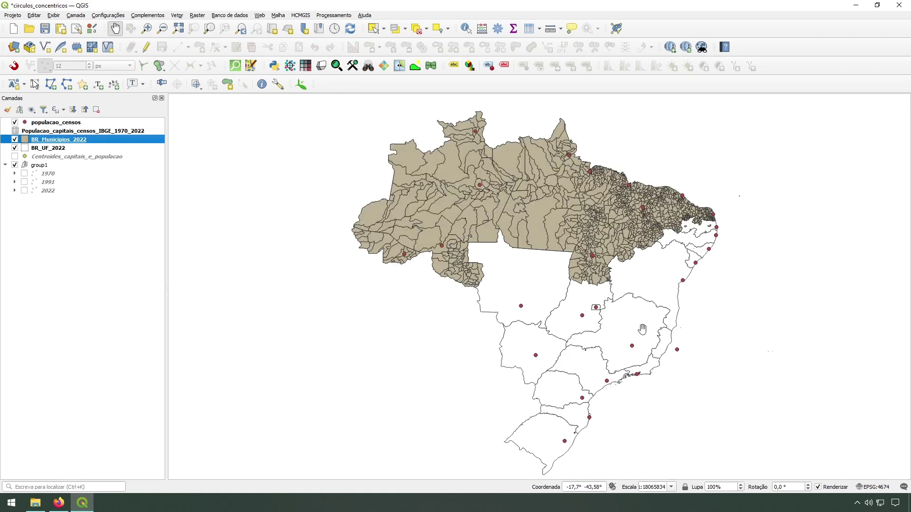
scroll(676, 351, up, 3)
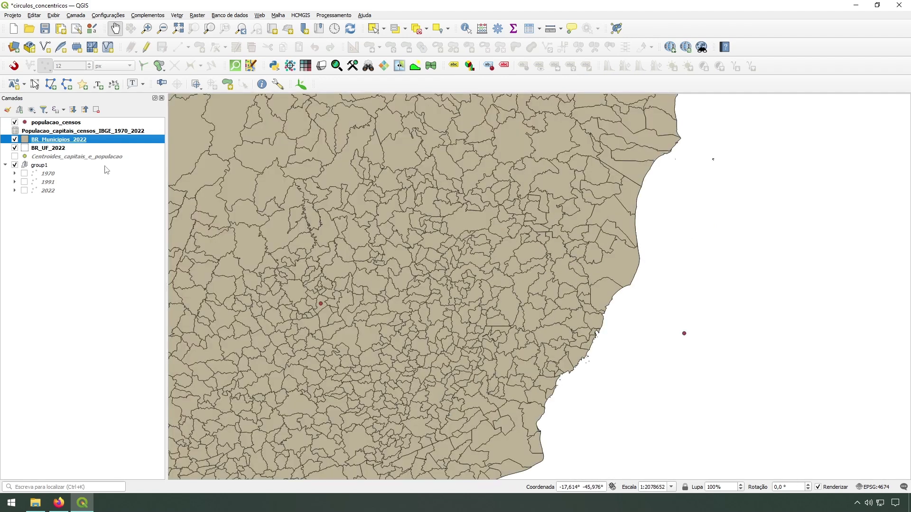
right_click(62, 141)
click(99, 256)
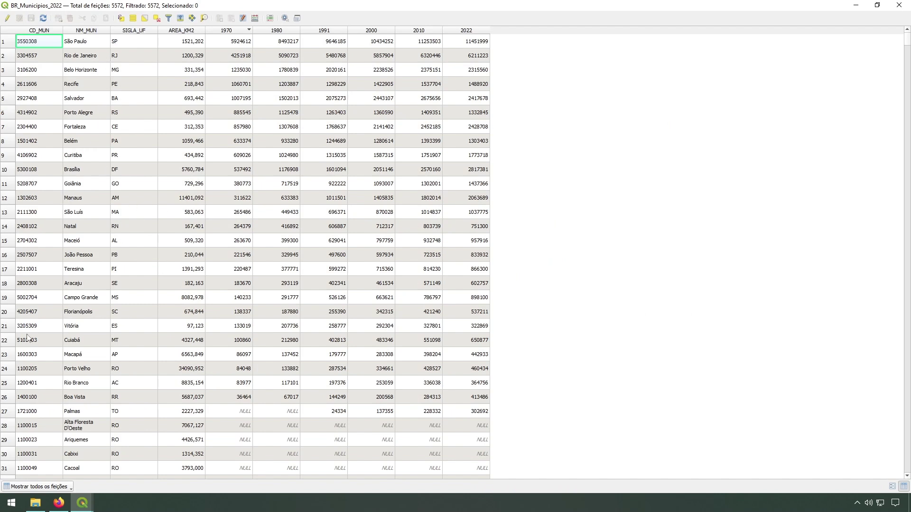
click(5, 327)
click(854, 6)
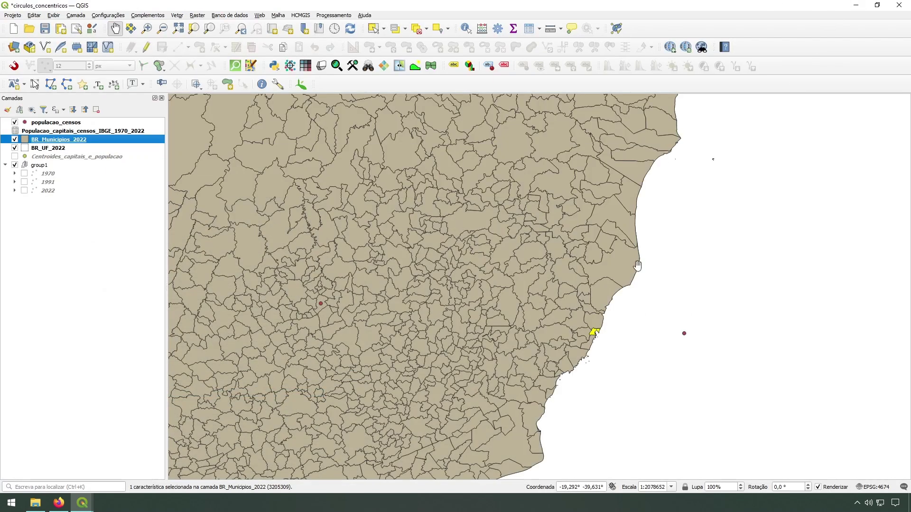
scroll(617, 338, up, 3)
scroll(553, 327, down, 1)
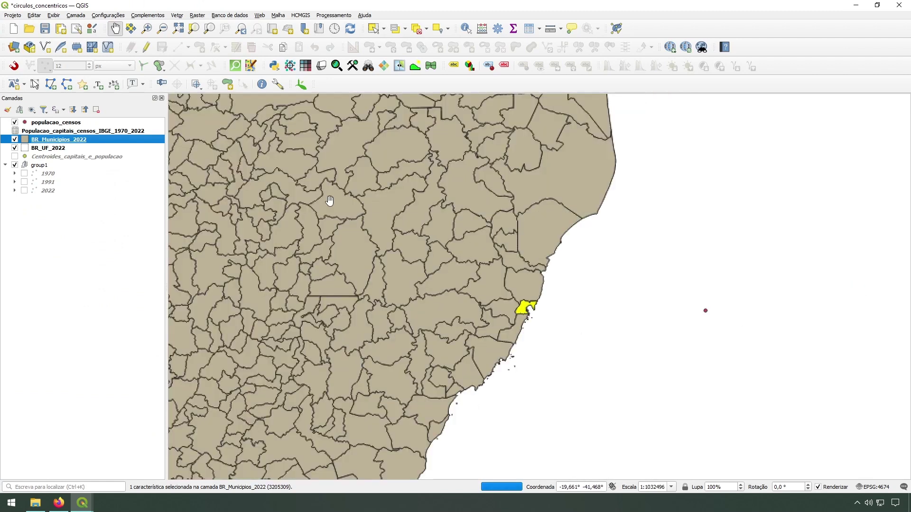
Edit populacao_censos, moving Vitória's centroid from the ocean onto the highlighted municipality, and save the edit
click(54, 124)
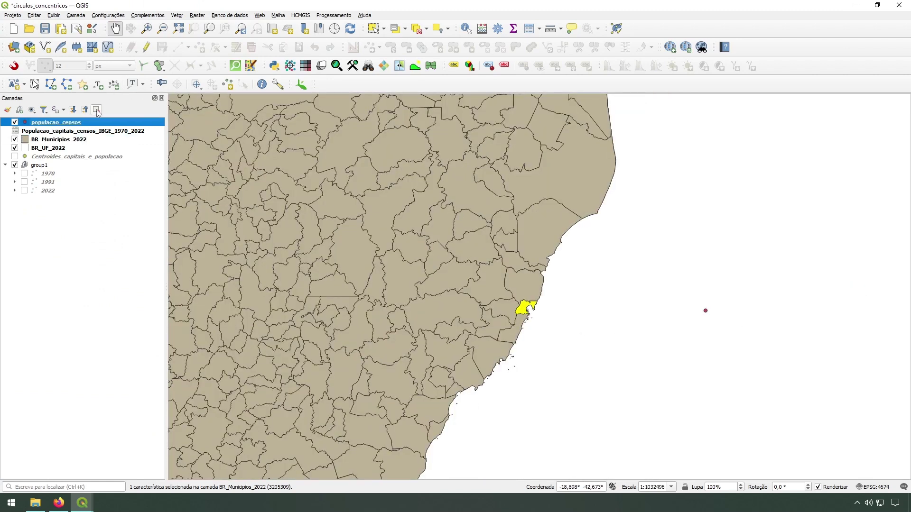
click(147, 48)
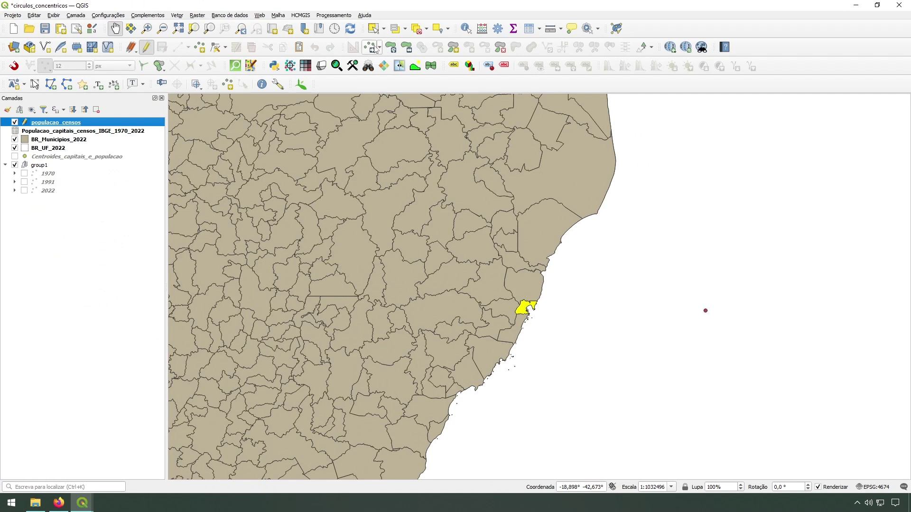
click(370, 50)
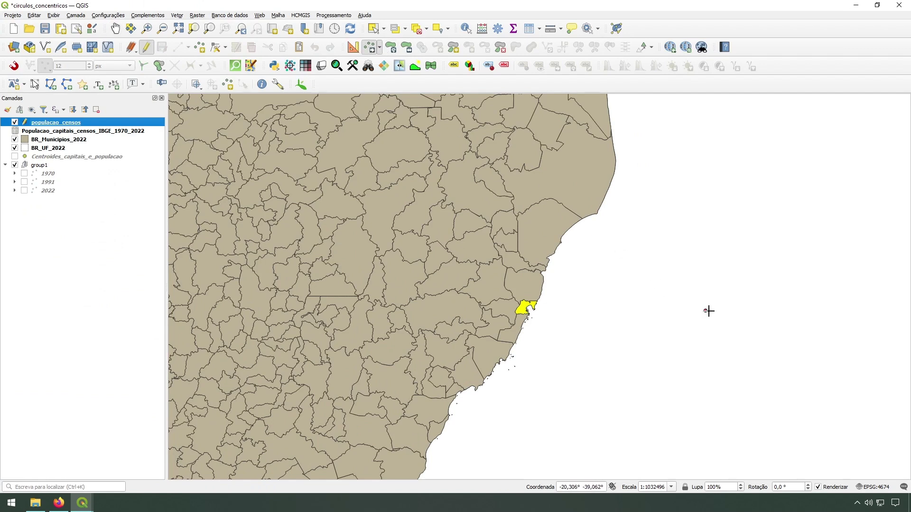
click(706, 311)
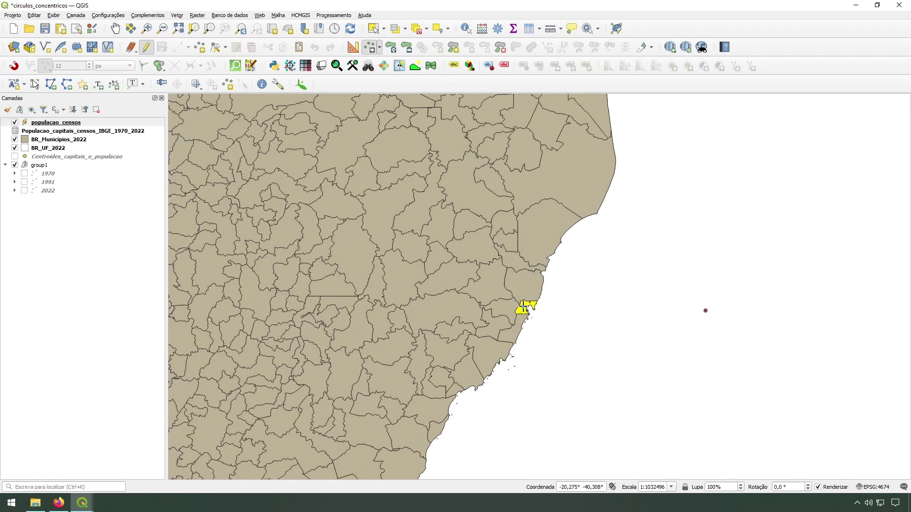
scroll(678, 300, down, 3)
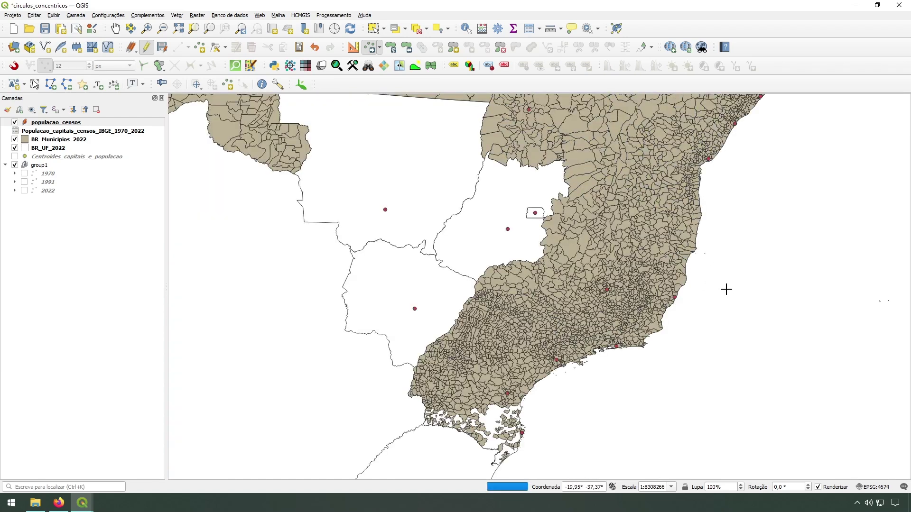
drag(245, 189, 529, 416)
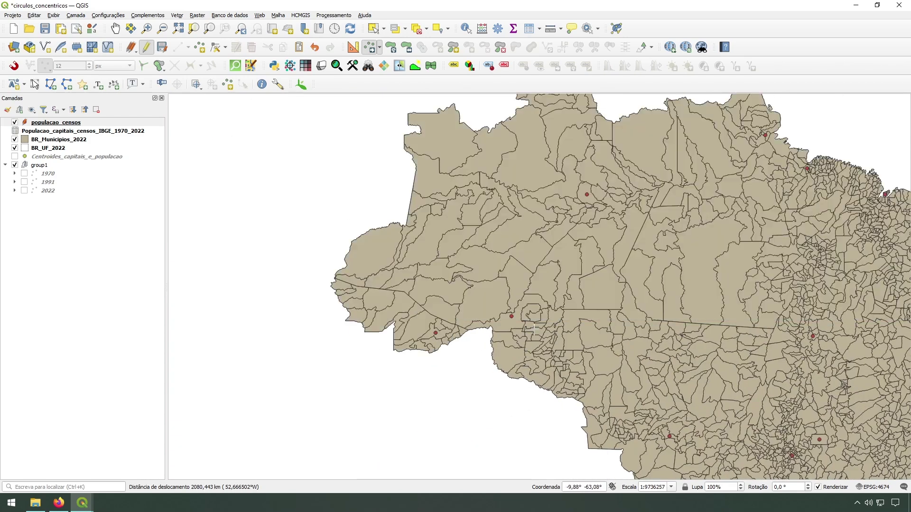
scroll(533, 327, down, 1)
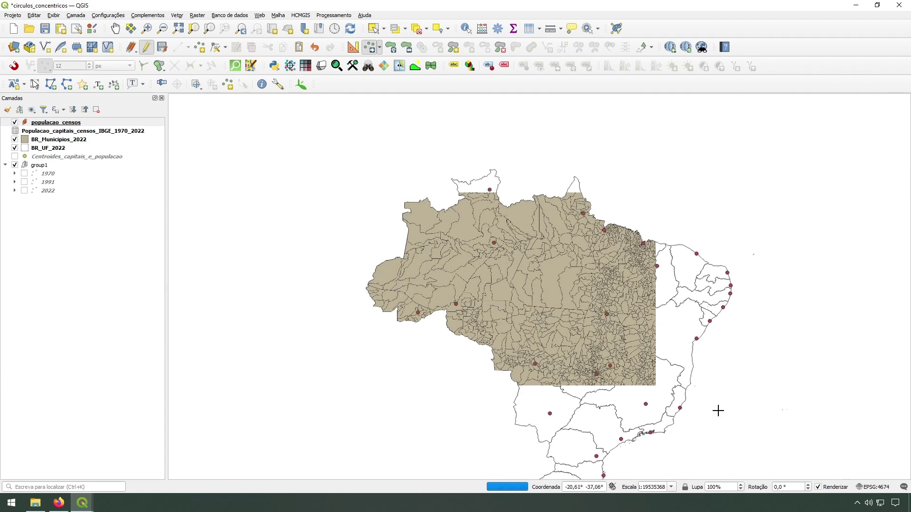
drag(712, 411, 685, 301)
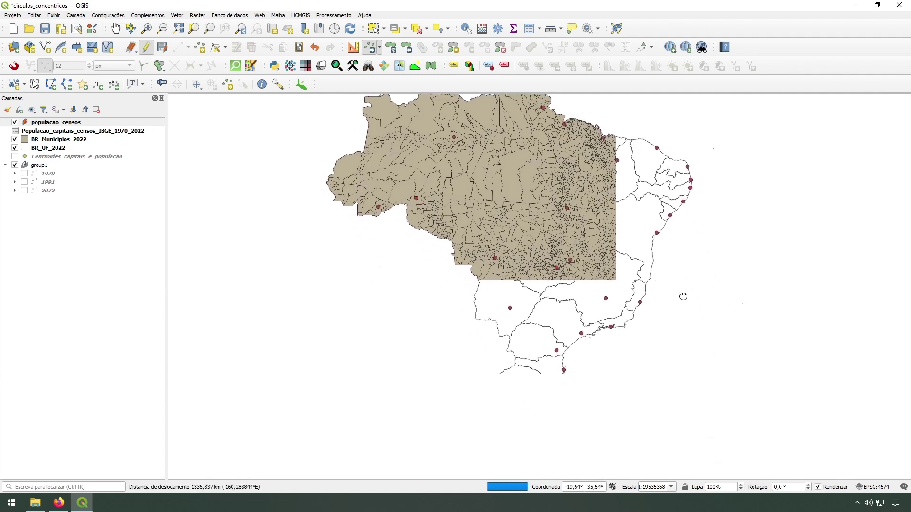
click(146, 47)
Hide BR_Municipios_2022 and clear its selection
click(15, 139)
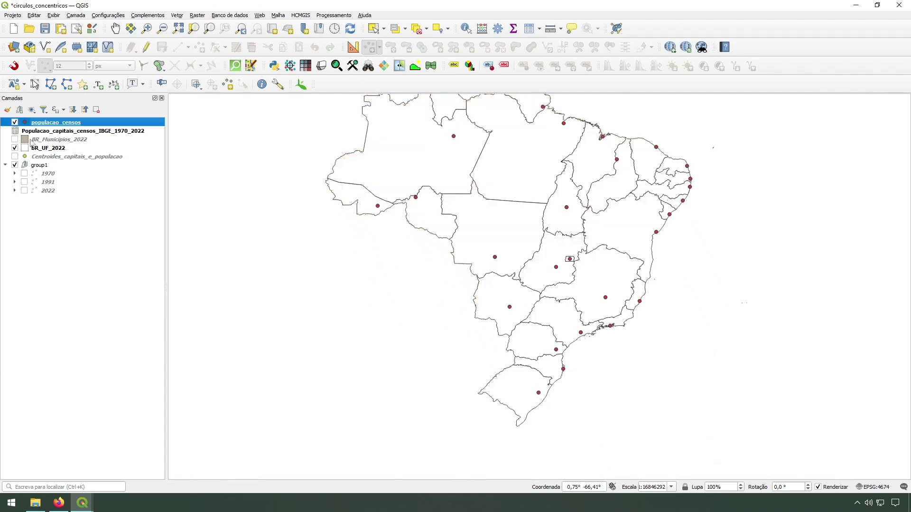
click(54, 139)
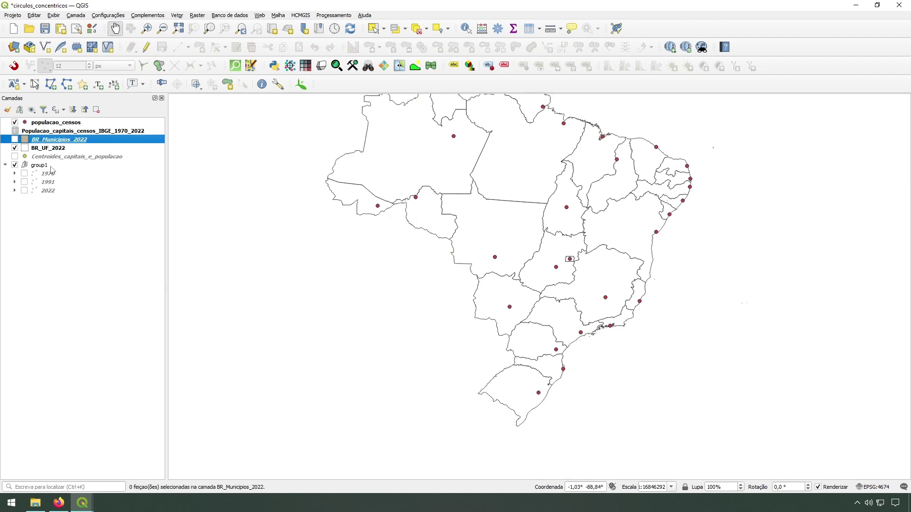
drag(480, 238, 491, 278)
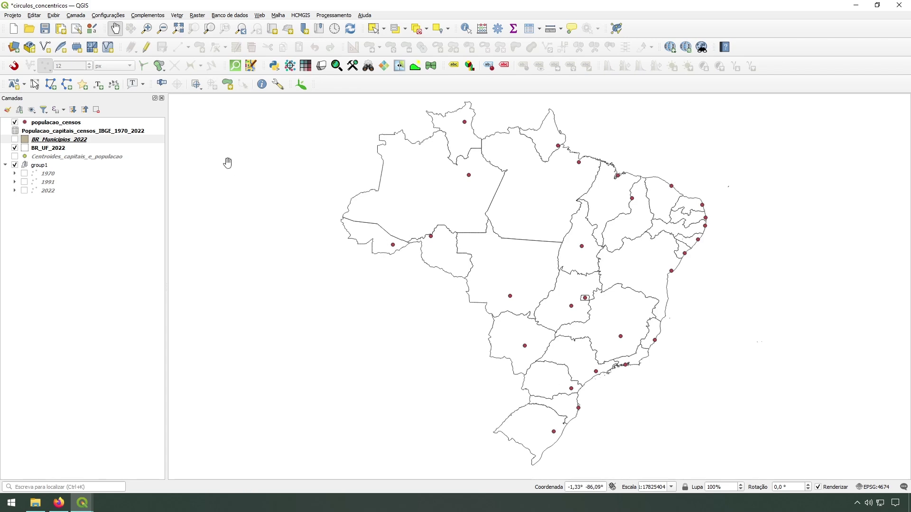
Review the attribute table of populacao_censos, sorted by the 1970 column in ascending order, and close it
right_click(46, 123)
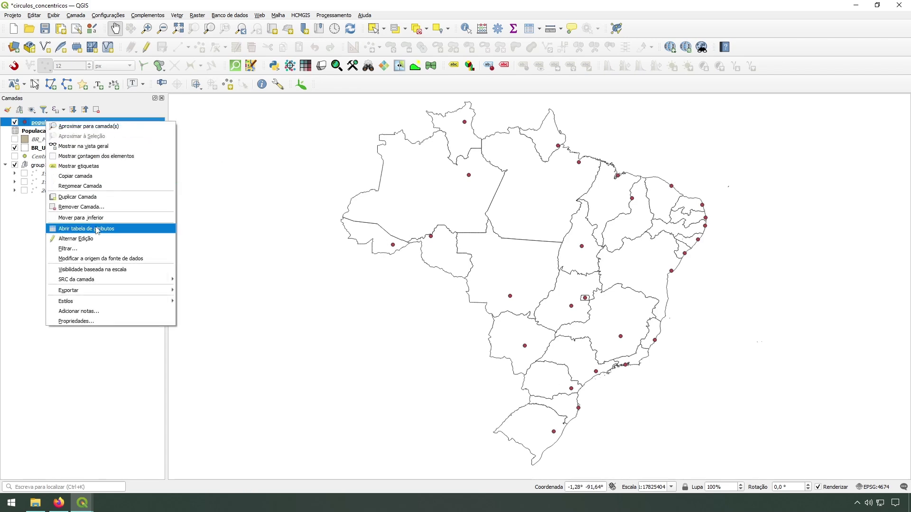
click(85, 228)
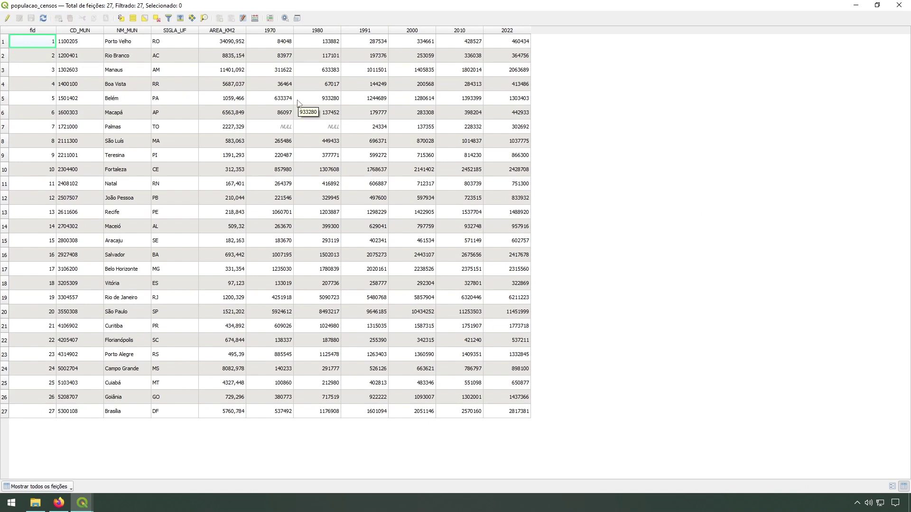
click(284, 31)
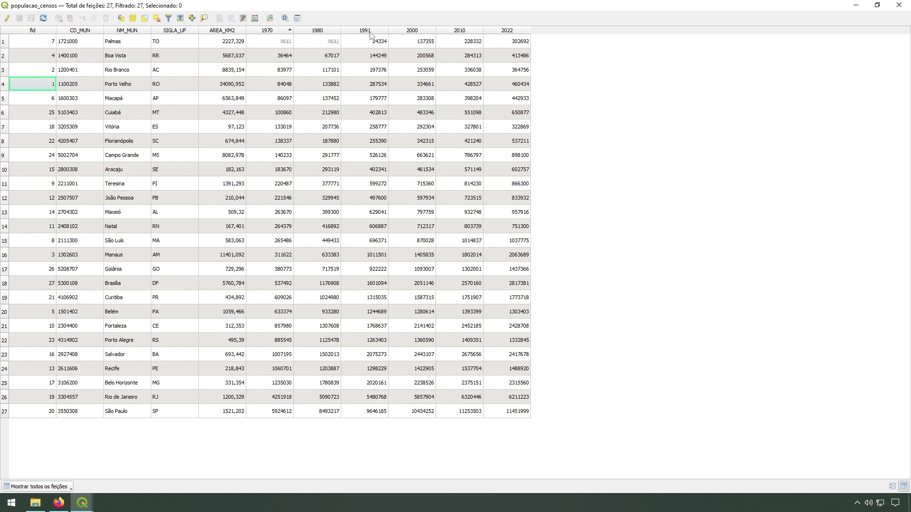
click(899, 5)
Switch to Firefox, examine the "Crescimento das capitais" reference map in the PDF, and return to QGIS
click(58, 502)
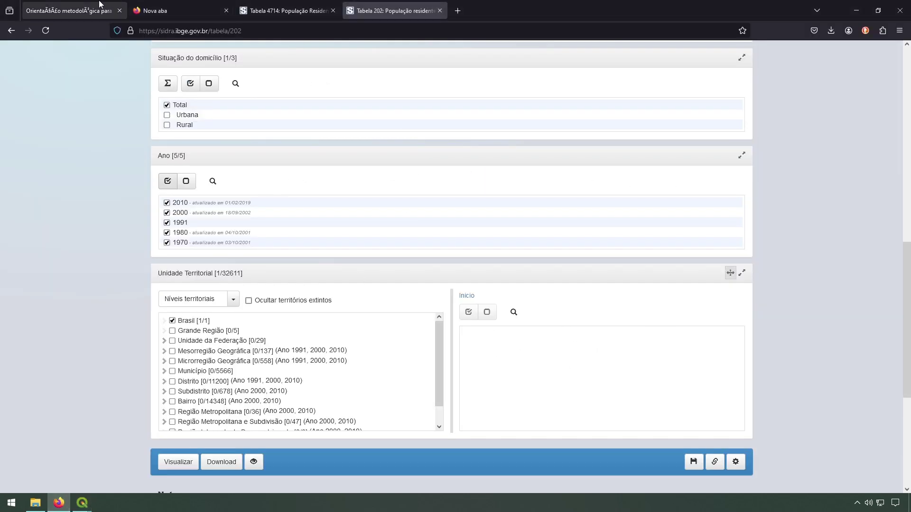
click(68, 10)
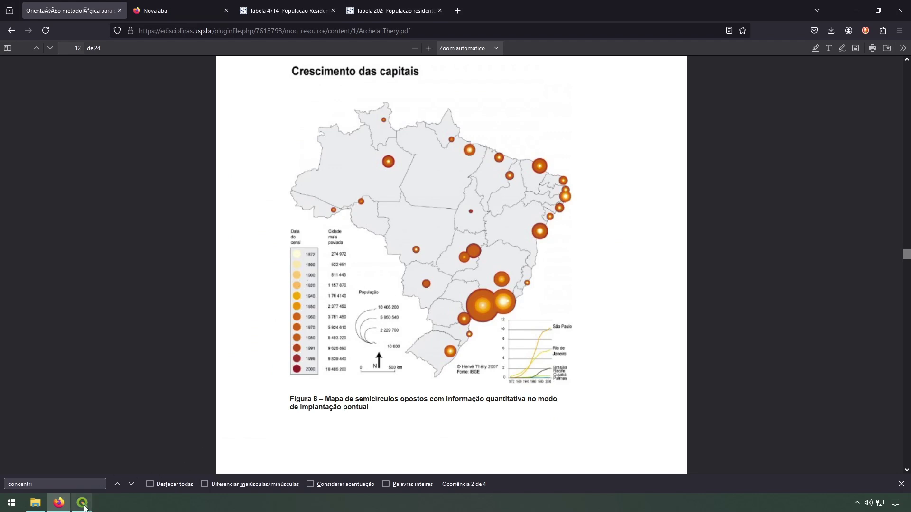
mouse_move(84, 504)
click(92, 474)
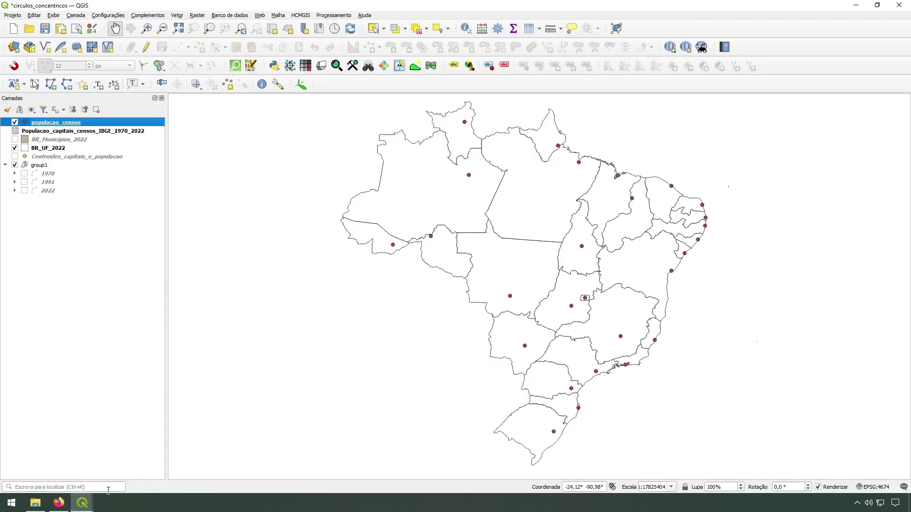
click(88, 505)
click(198, 432)
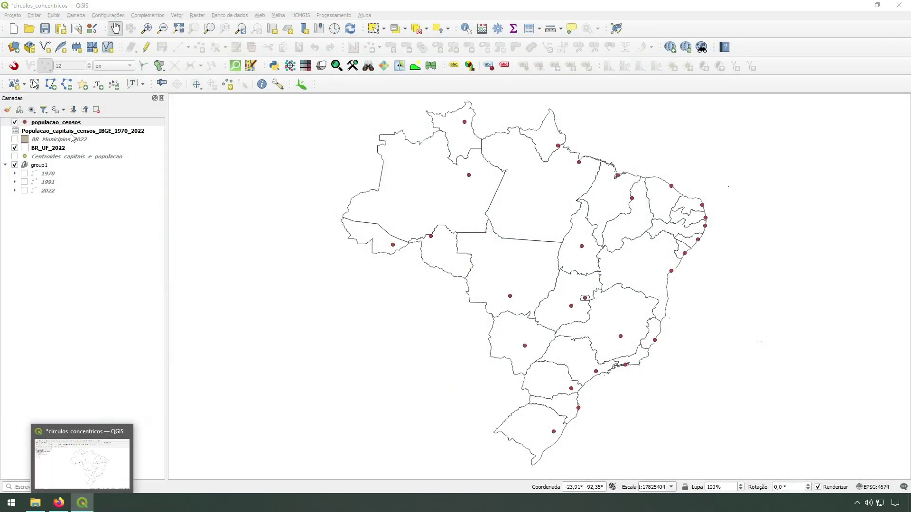
Duplicate the populacao_censos layer and rename the copy 1970
right_click(47, 124)
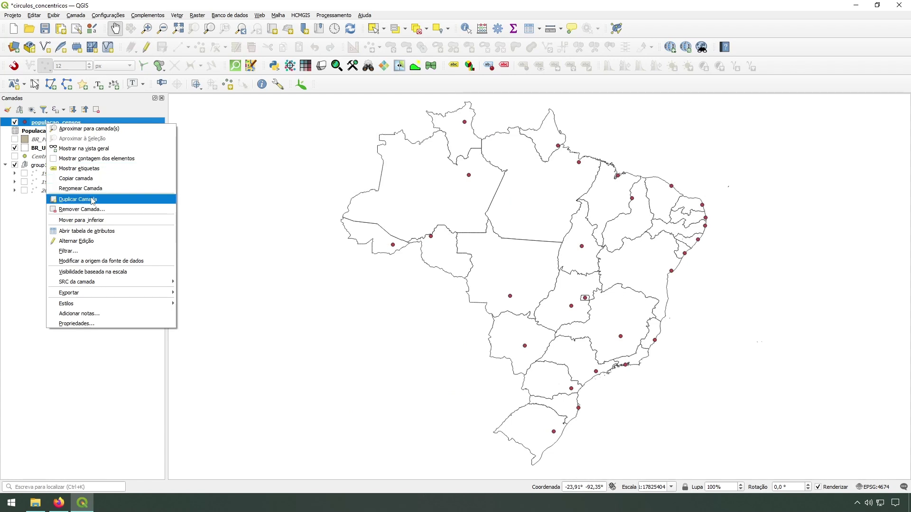
click(93, 200)
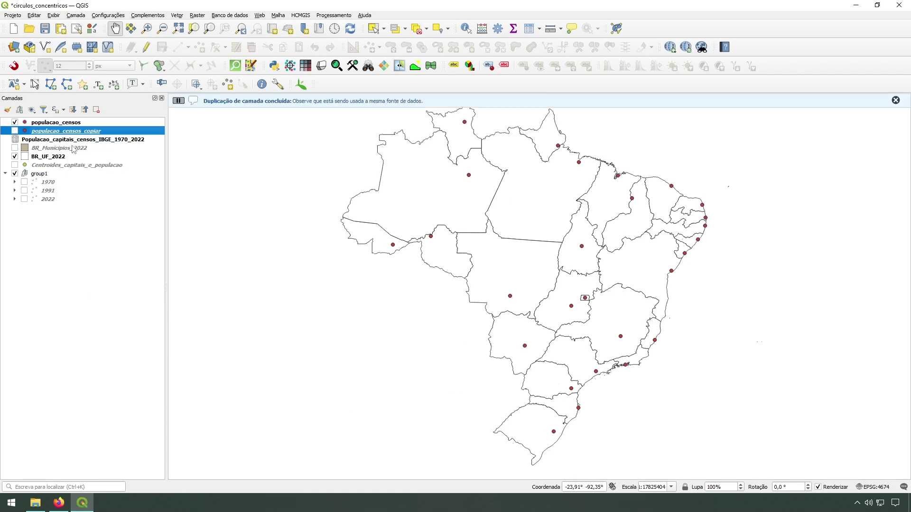
right_click(74, 132)
click(105, 195)
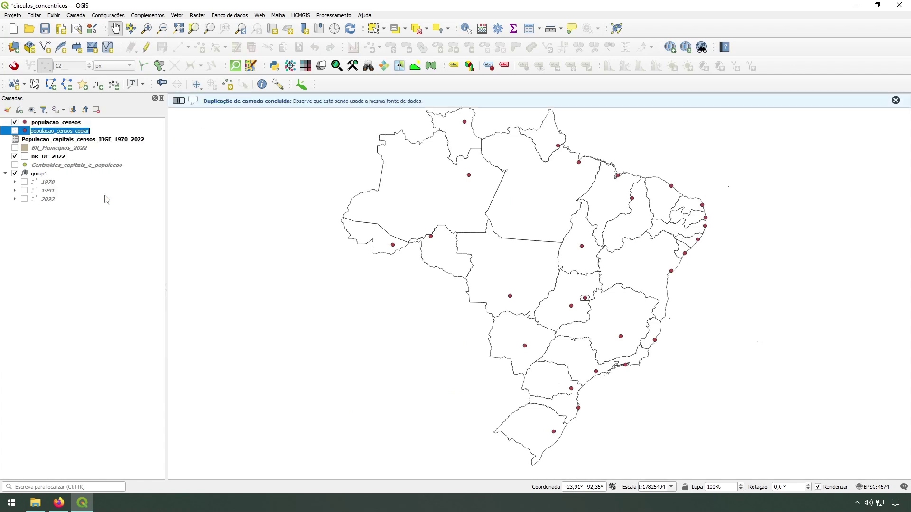
text(1970)
key(Return)
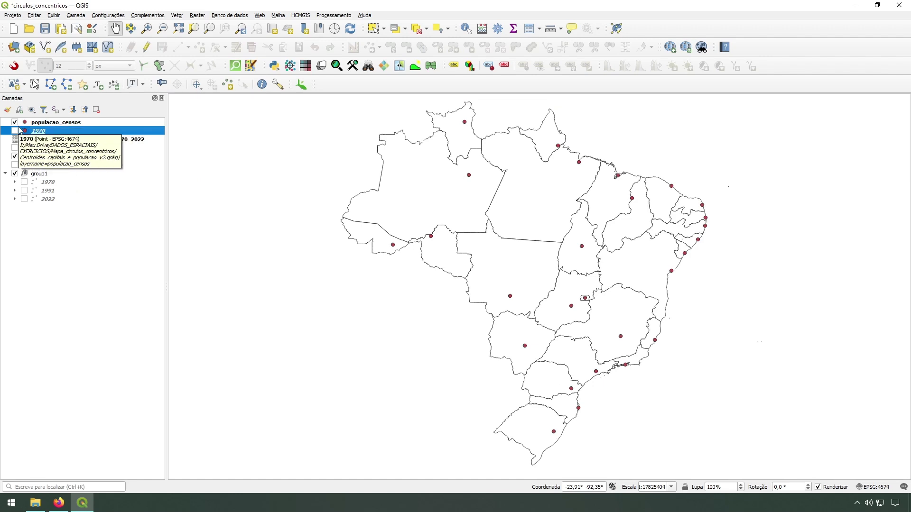
Duplicate the new 1970 point layer and rename the copy 1991
right_click(48, 137)
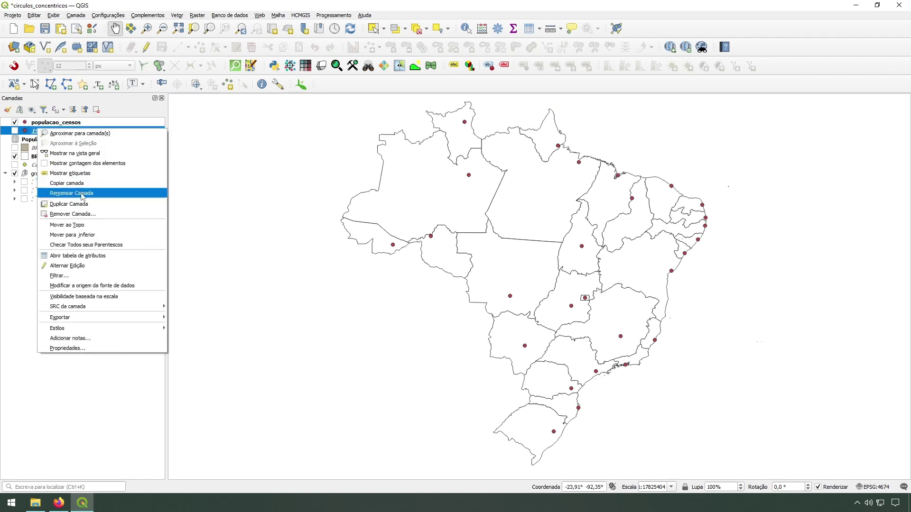
click(70, 204)
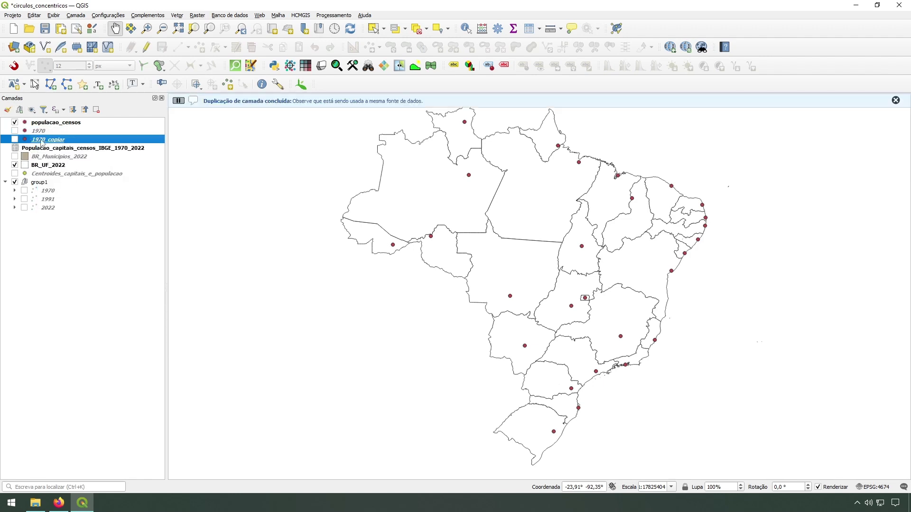
right_click(42, 139)
click(97, 203)
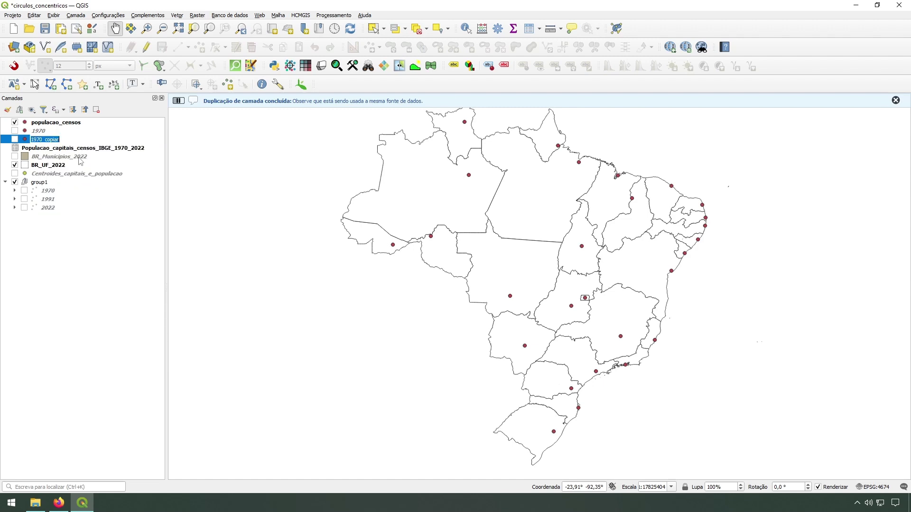
text(1991)
key(Return)
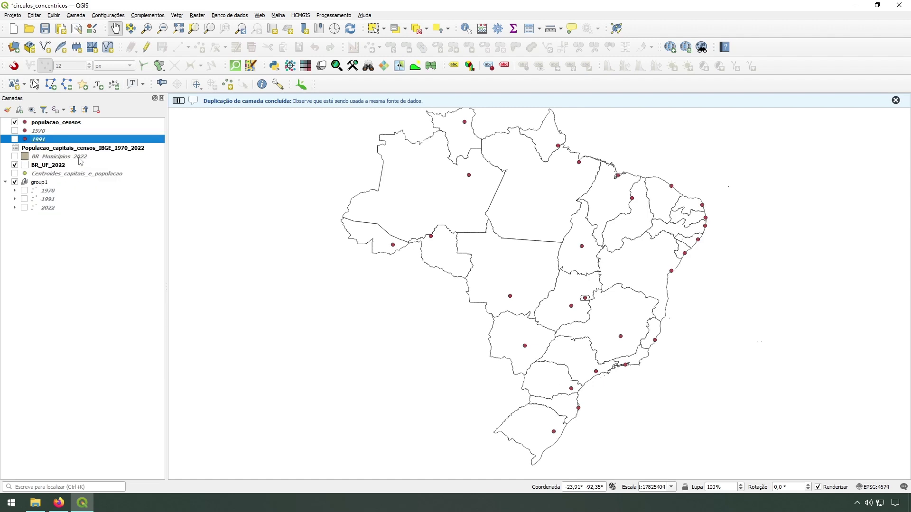
Duplicate the new 1991 point layer, rename the copy 2022 and make it visible on the map
right_click(41, 139)
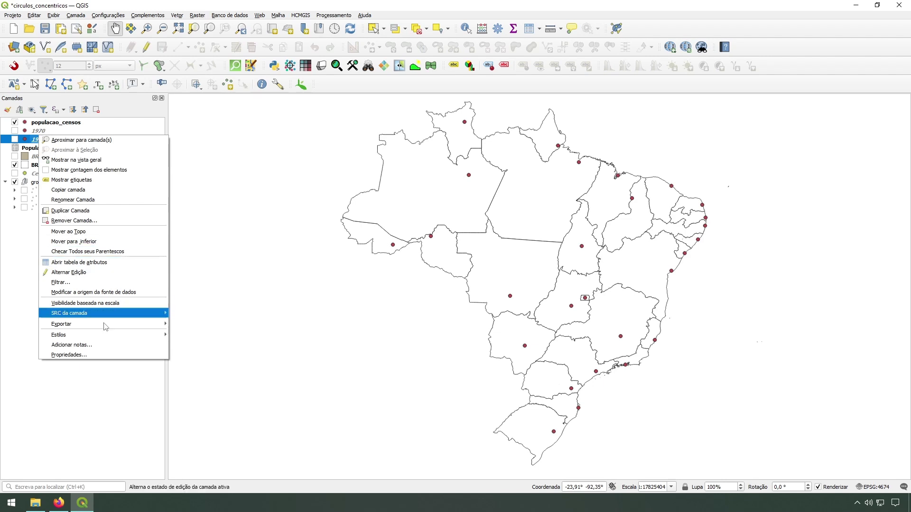
mouse_move(129, 335)
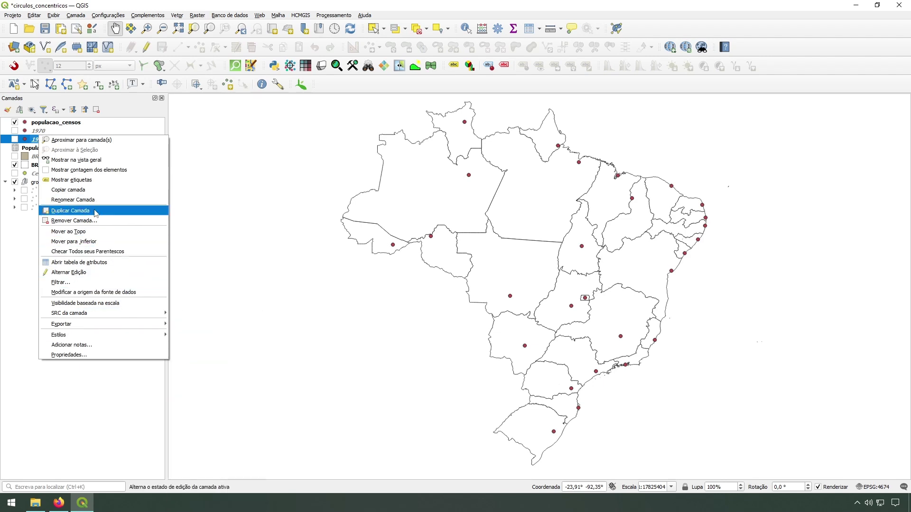
click(72, 211)
right_click(52, 148)
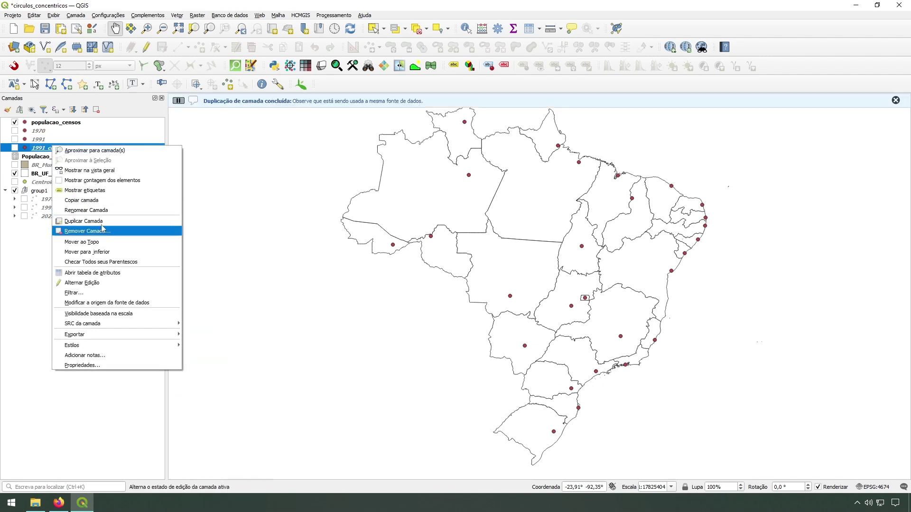
click(86, 211)
text(202)
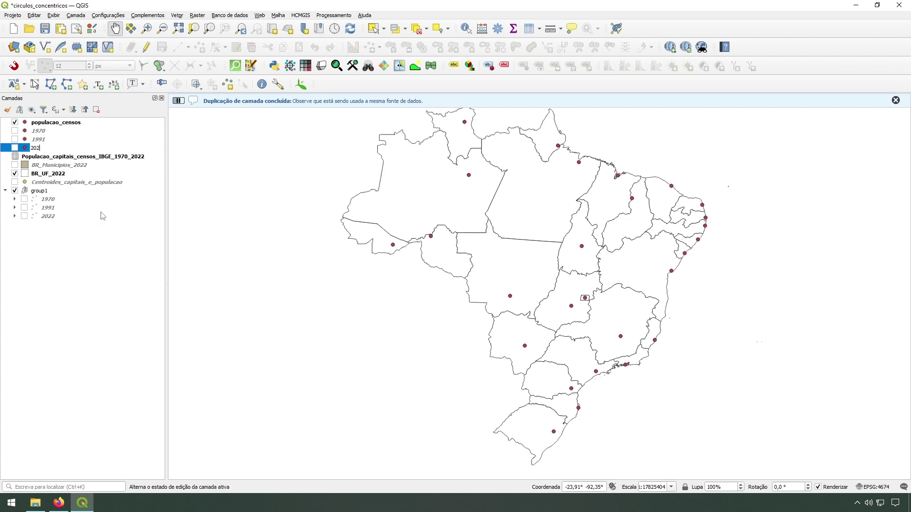
text(2)
key(Return)
click(14, 147)
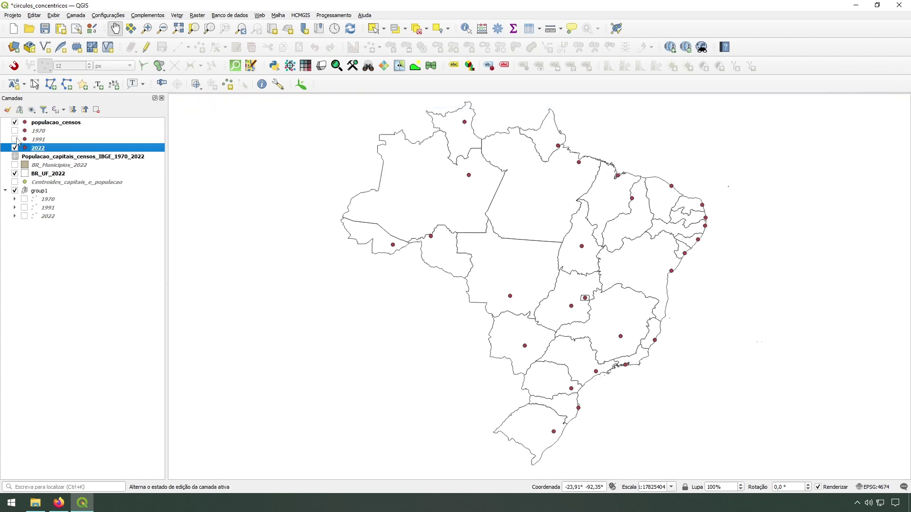
click(15, 131)
click(15, 131)
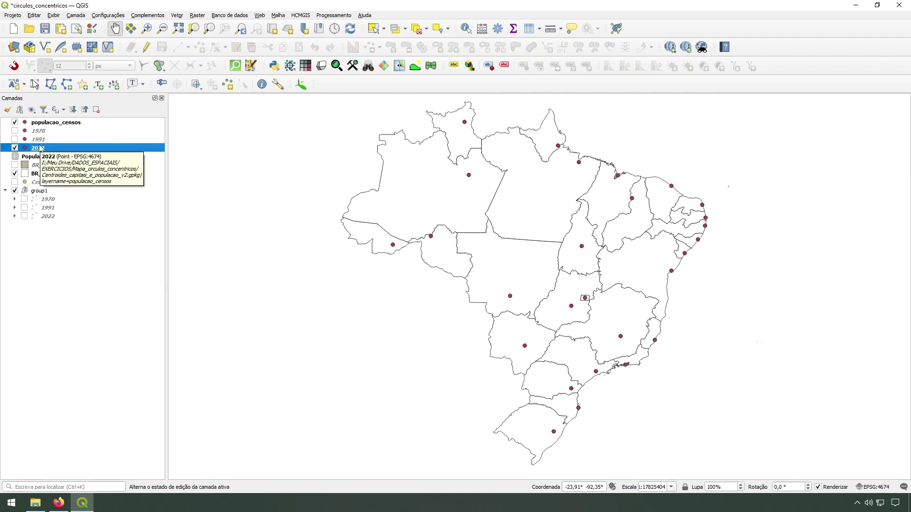
Compare the capitals' populations in the populacao_censos attribute table, sorting by 1970 and by 2022 in ascending and descending order
right_click(59, 123)
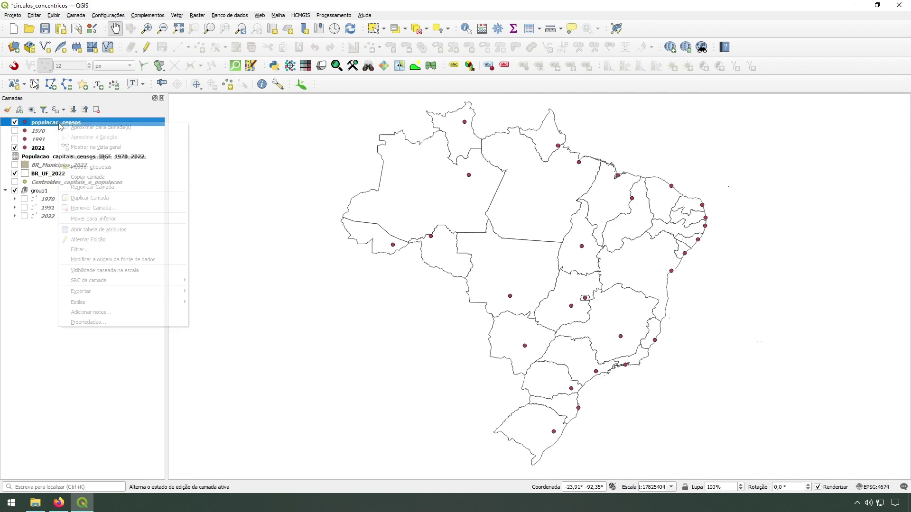
click(97, 230)
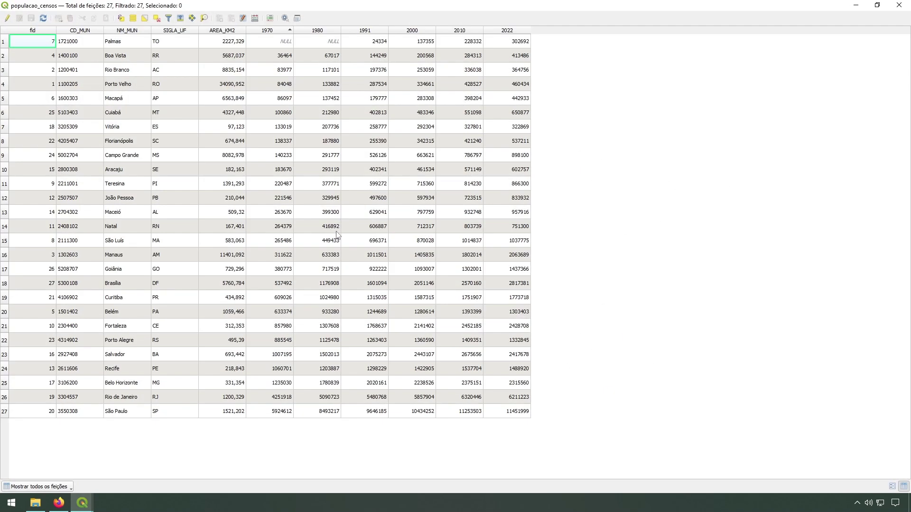
click(276, 34)
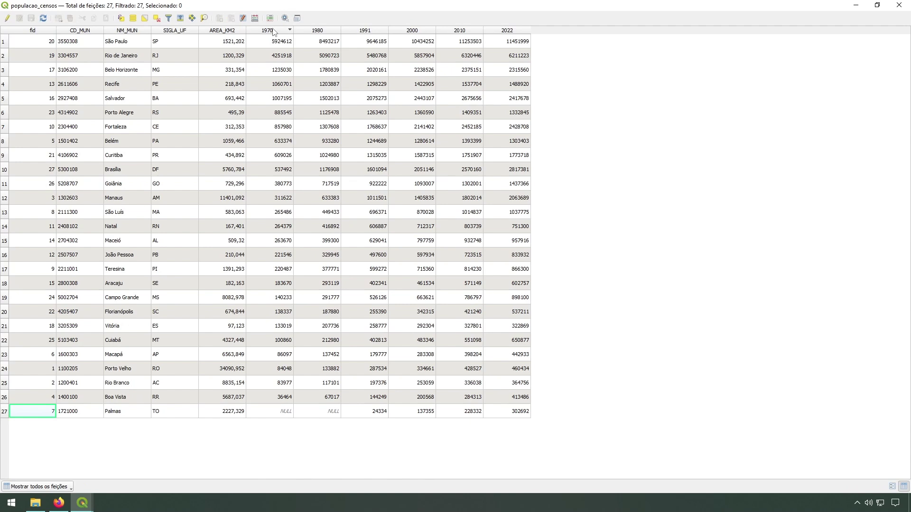
click(279, 30)
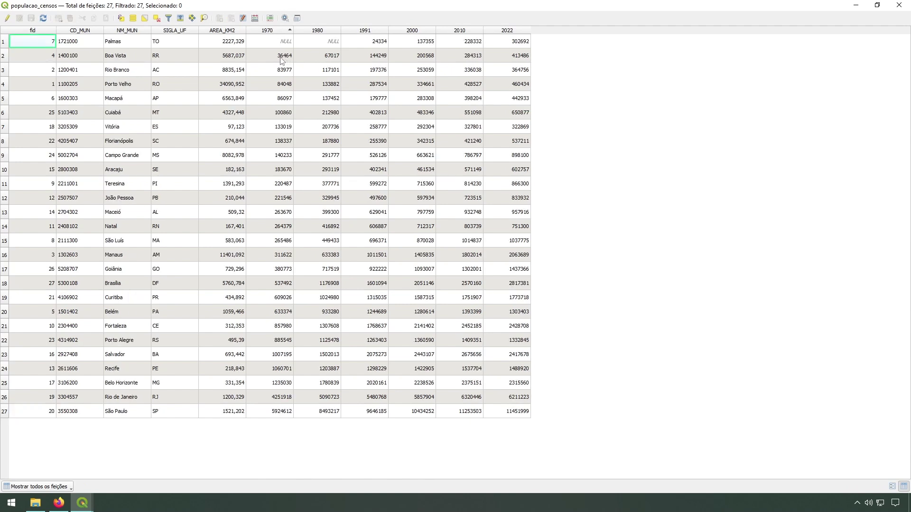
click(281, 31)
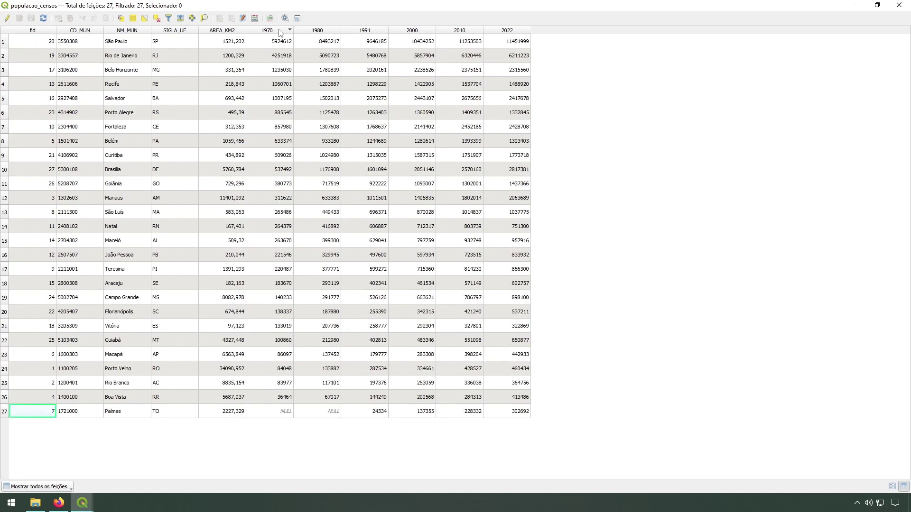
click(287, 30)
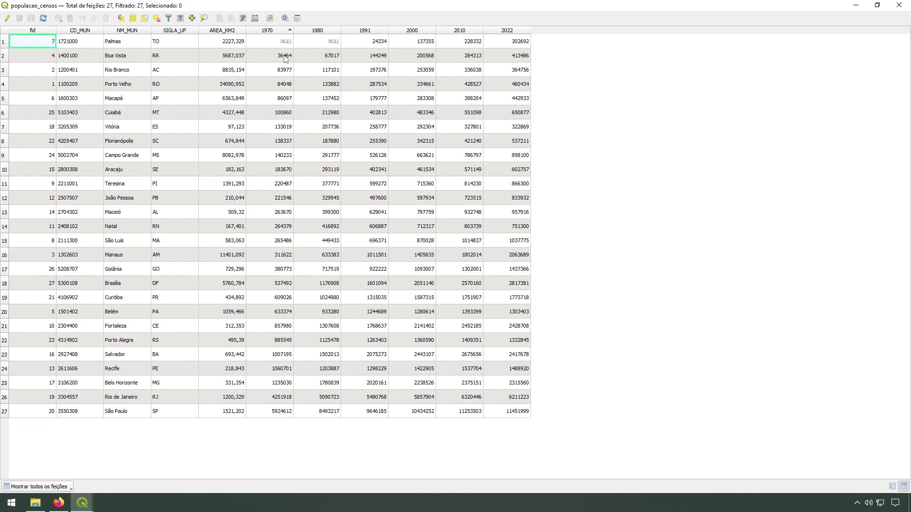
click(508, 32)
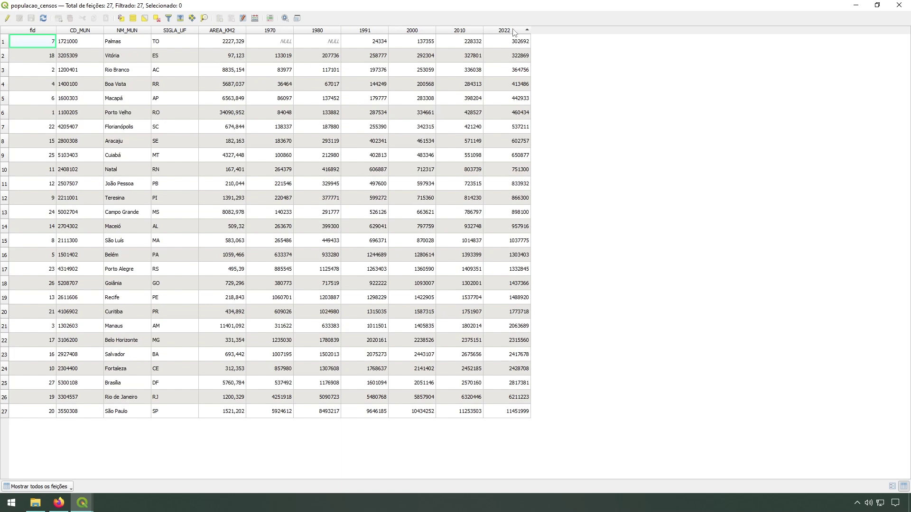
click(514, 32)
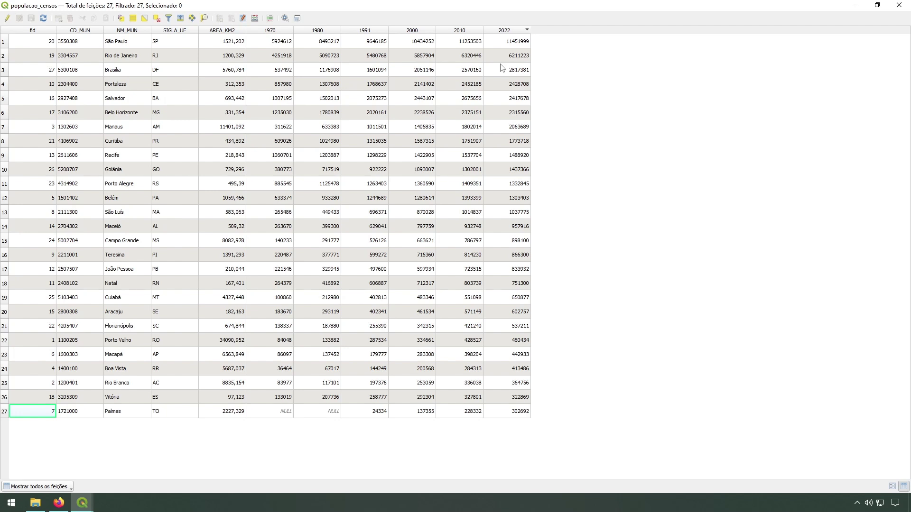
Switch to Firefox to look at the "Crescimento das capitais" map, return to QGIS and close the attribute table
click(59, 504)
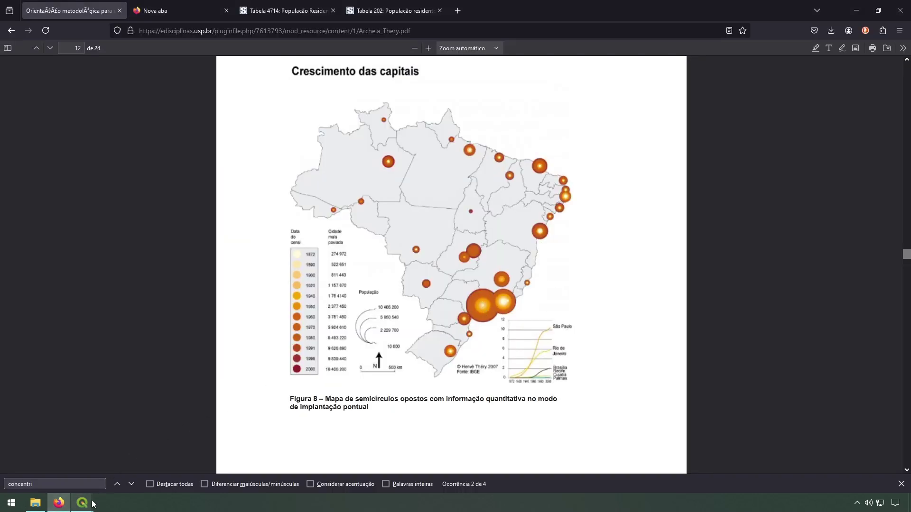
mouse_move(82, 503)
click(53, 463)
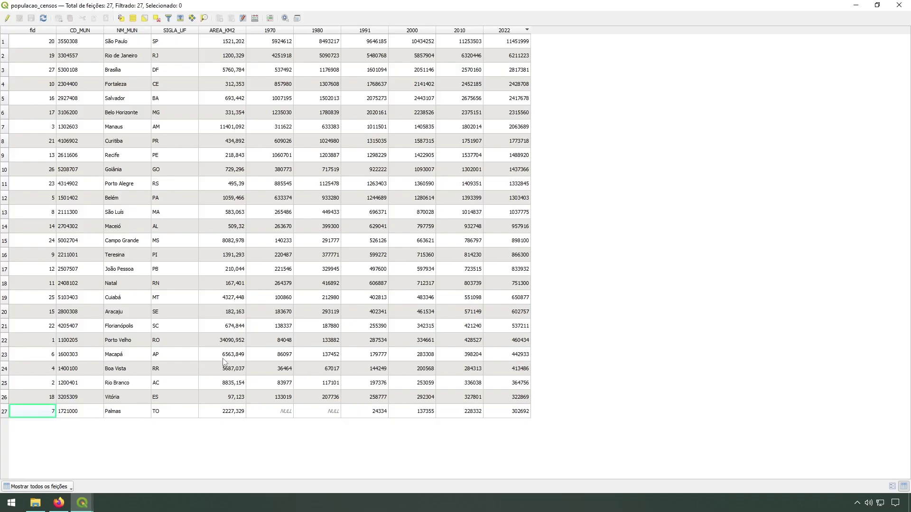
click(899, 4)
click(82, 502)
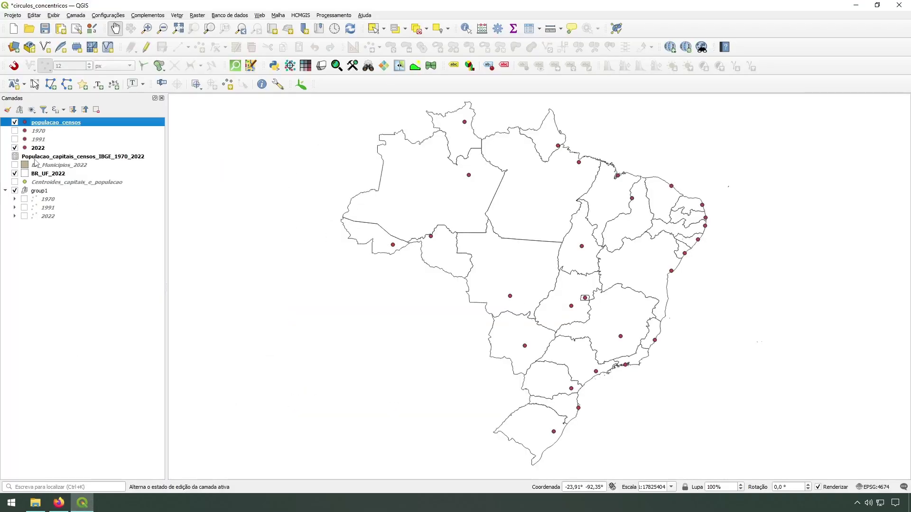
Hide populacao_censos and switch the 2022 layer's symbology from a simple symbol to Graduado
click(15, 123)
click(35, 148)
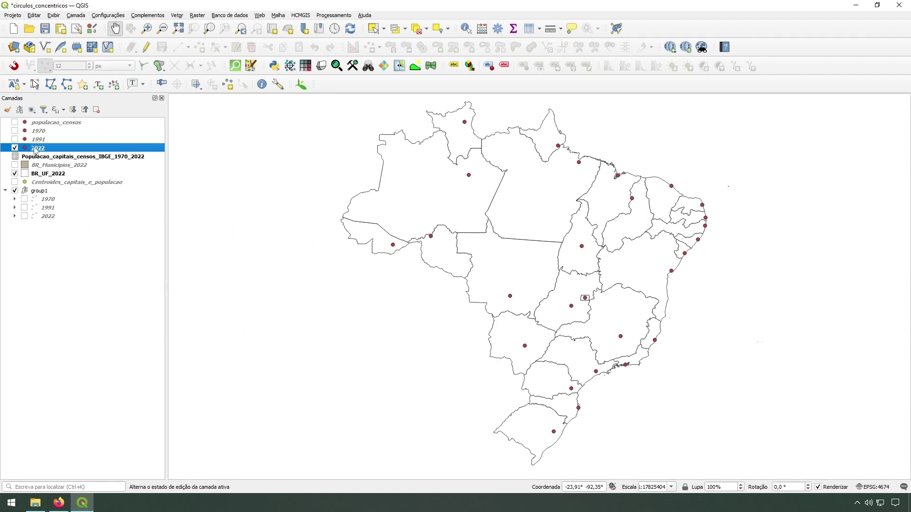
double_click(35, 150)
click(217, 108)
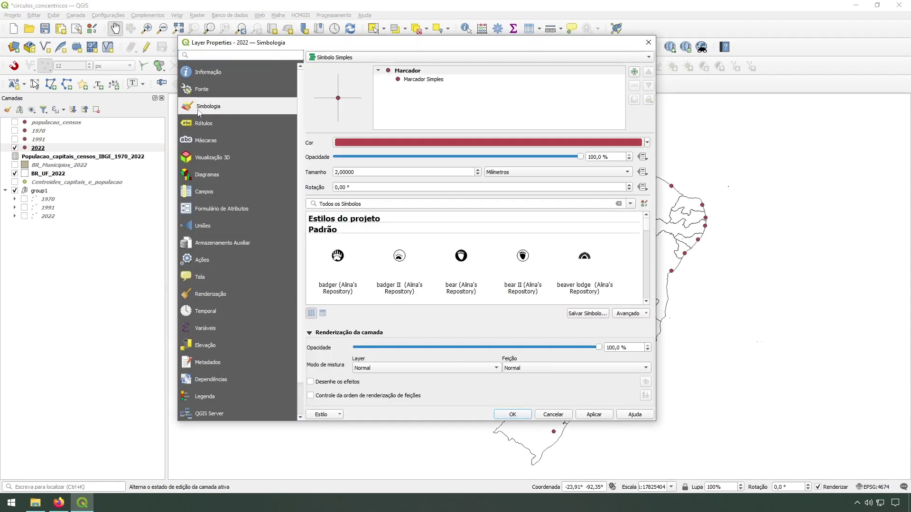
click(359, 58)
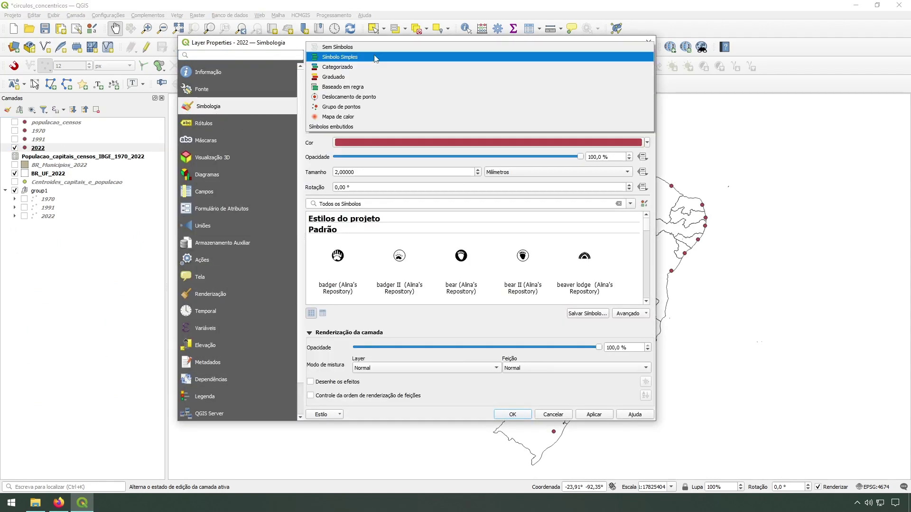
click(360, 79)
Set the 2022 population field as the value for the layer's graduated symbology
click(537, 70)
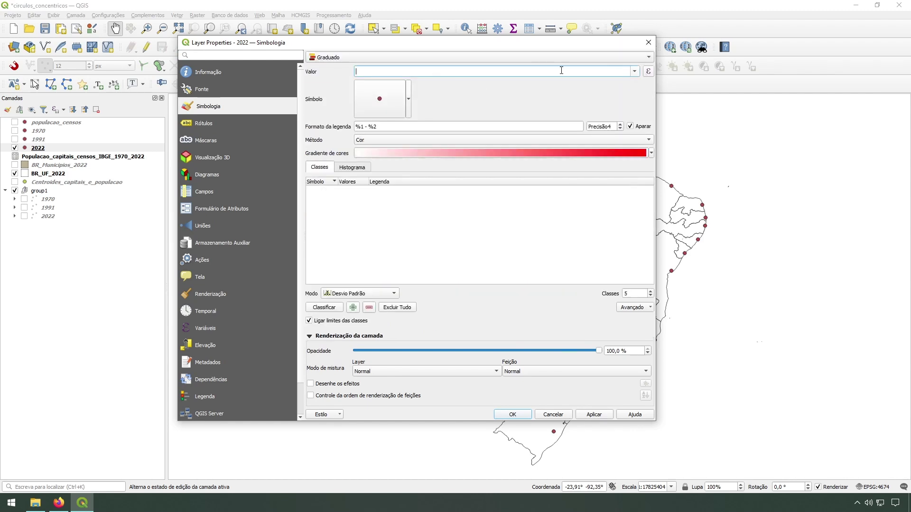
click(634, 72)
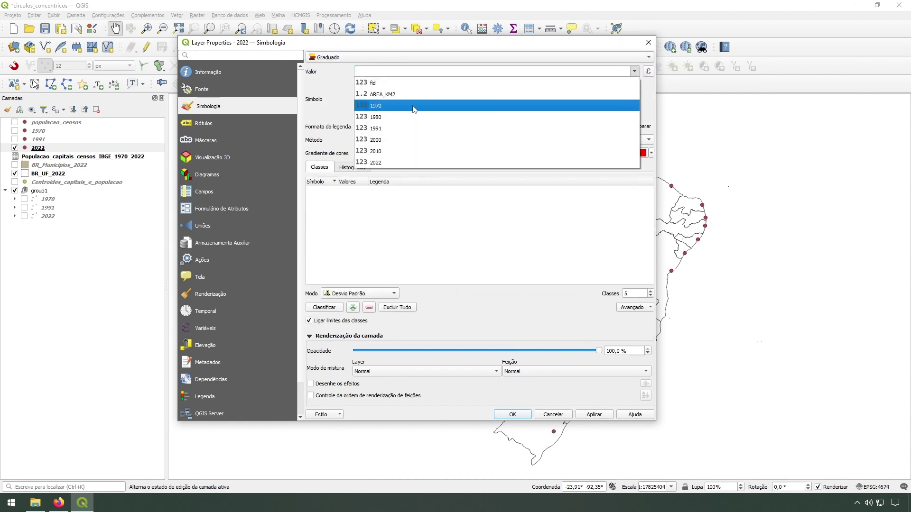
click(368, 163)
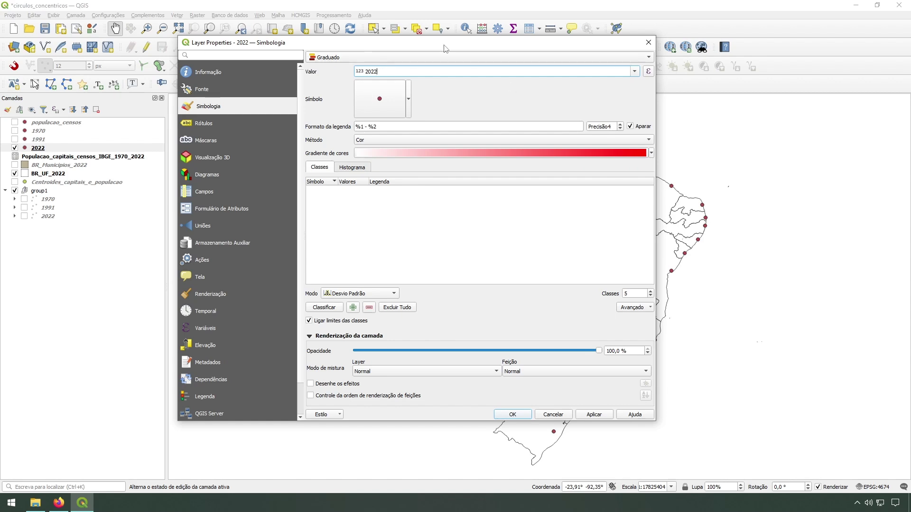
click(634, 72)
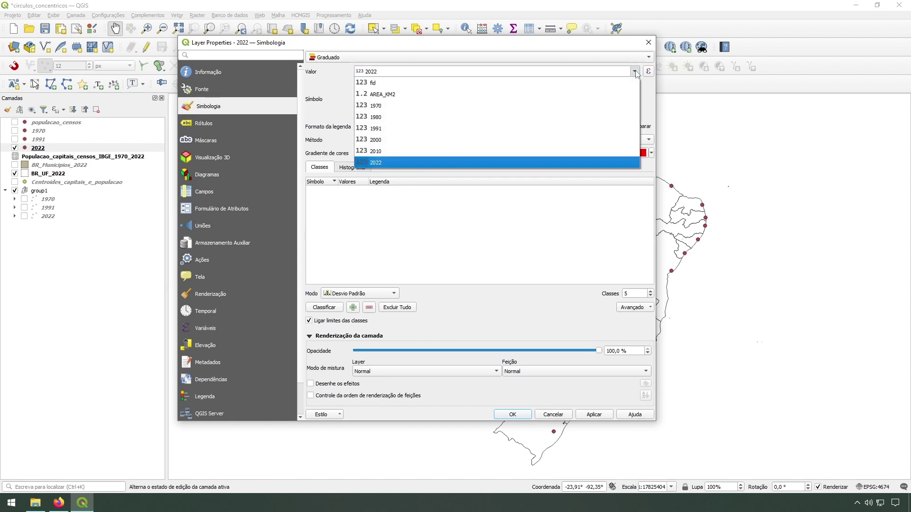
click(634, 72)
click(635, 72)
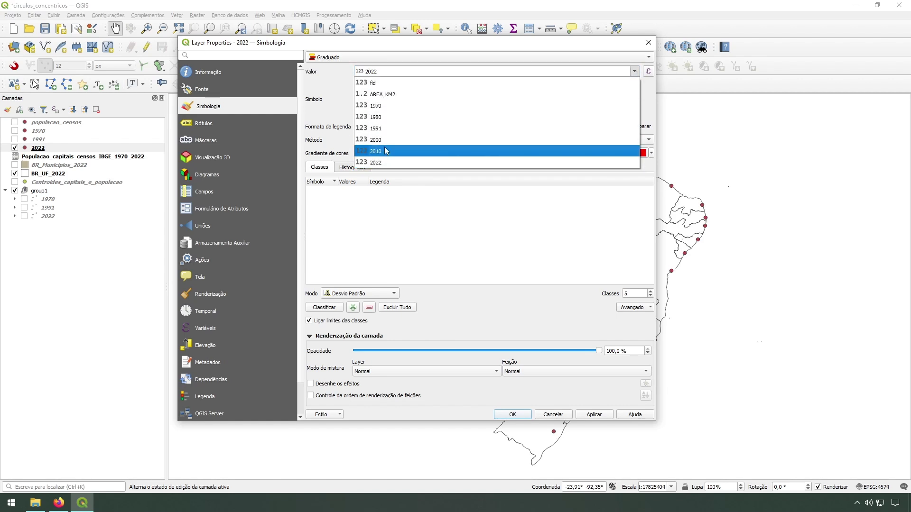
click(378, 163)
Set the graduated method to Tamanho, with symbol sizes ranging from 2 to 20 millimetres
click(365, 142)
click(366, 148)
triple_click(405, 153)
text(2)
triple_click(564, 154)
text(2)
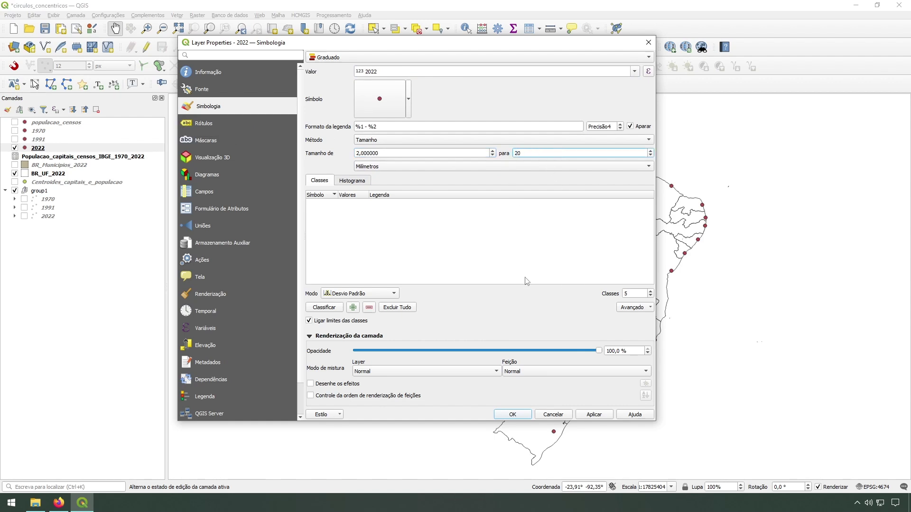
Classify the 2022 layer into 6 classes using the Intervalo igual mode and apply the symbology
click(385, 294)
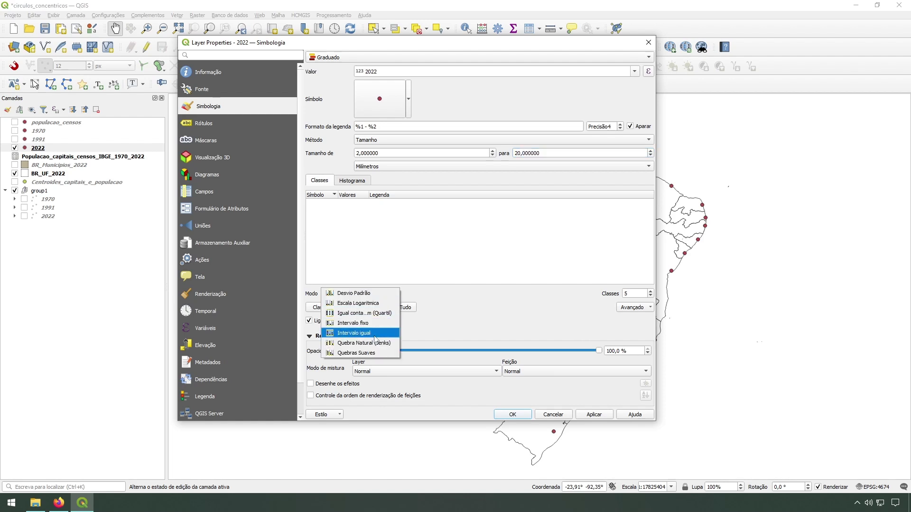
click(375, 335)
double_click(640, 283)
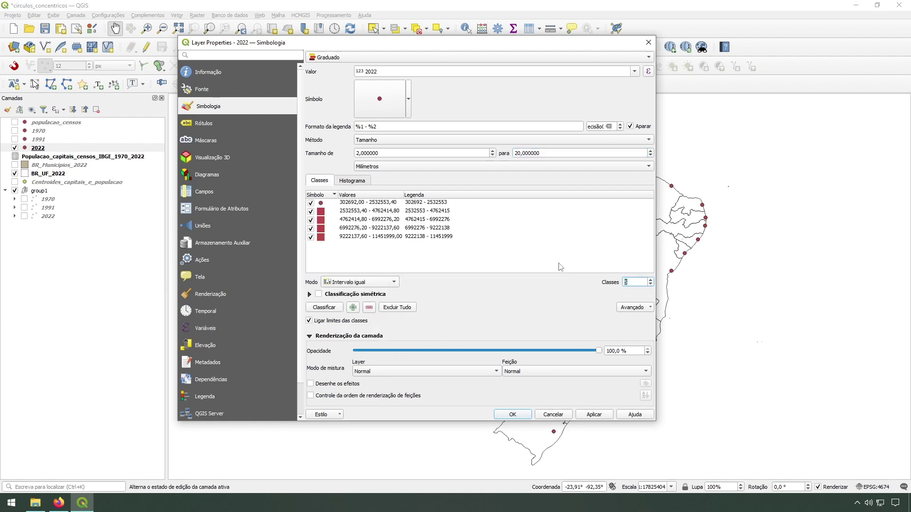
text(6)
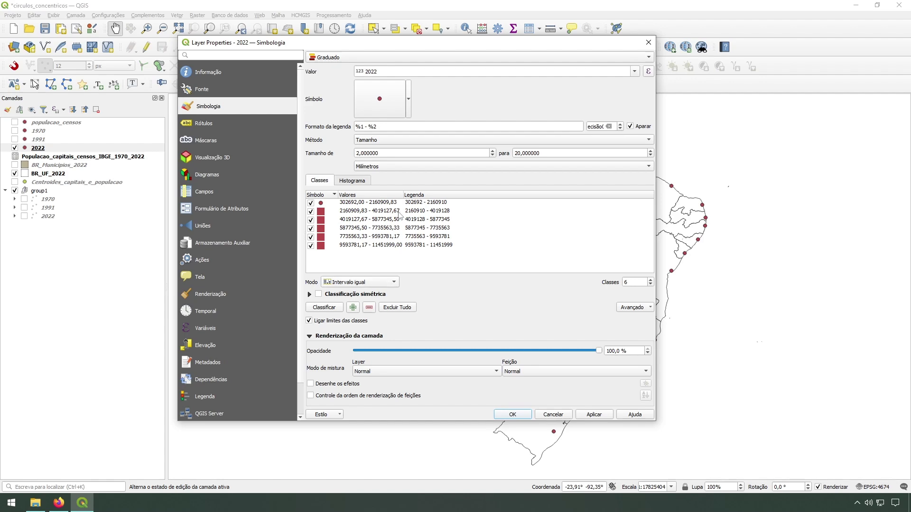
click(594, 414)
drag(573, 47, 595, 73)
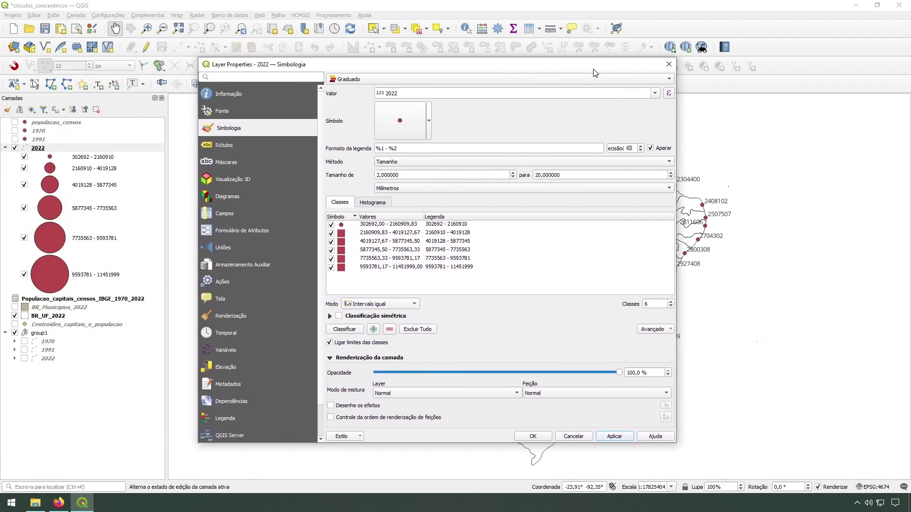
Turn off the 2022 layer's labels by setting them to Sem Rótulos and apply the change
click(243, 147)
click(356, 78)
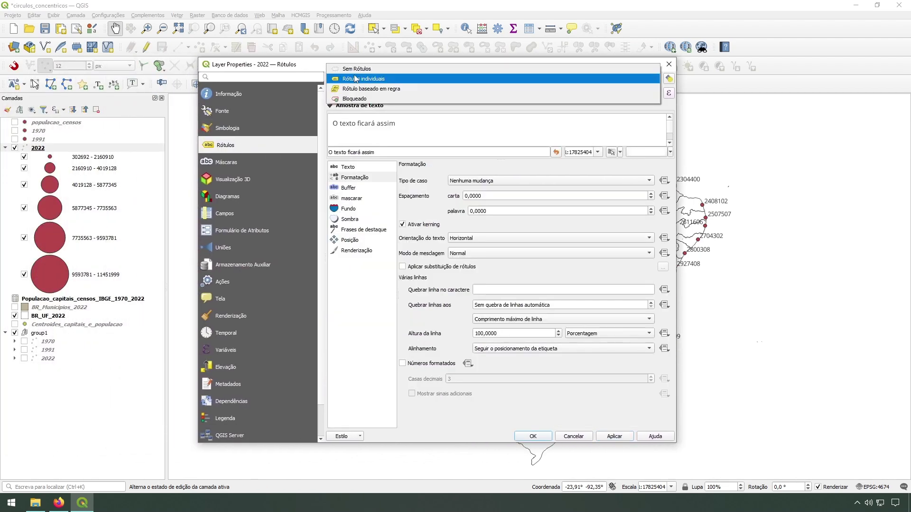
click(356, 70)
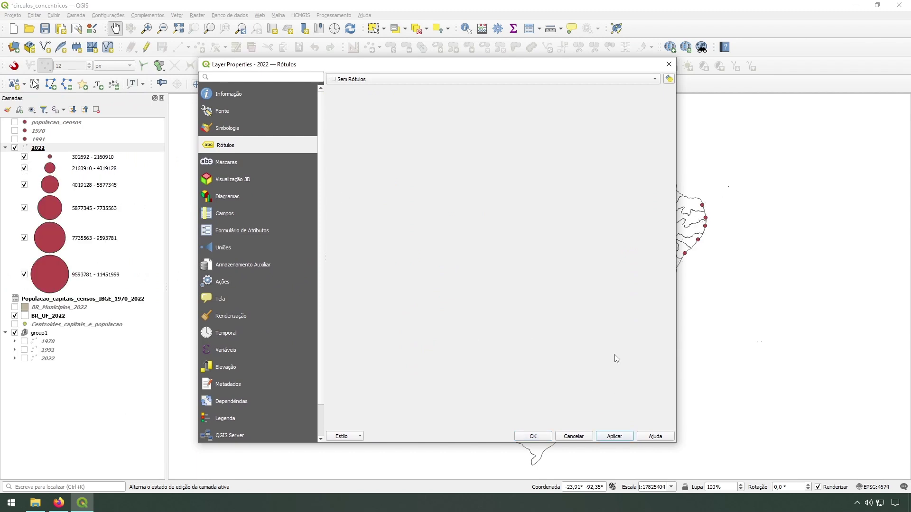
click(571, 80)
click(429, 76)
drag(534, 67, 532, 67)
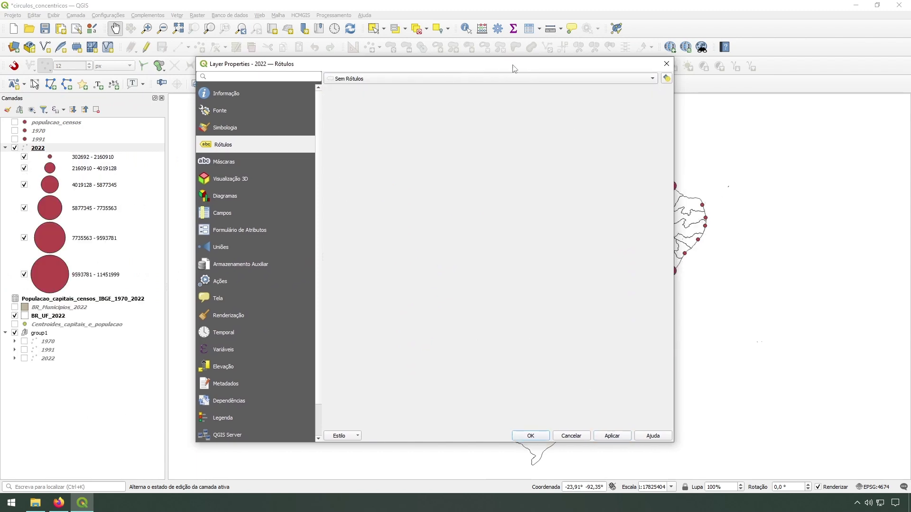
Return to the layer's symbology and set the first class's limits to 0 and 100000
click(219, 129)
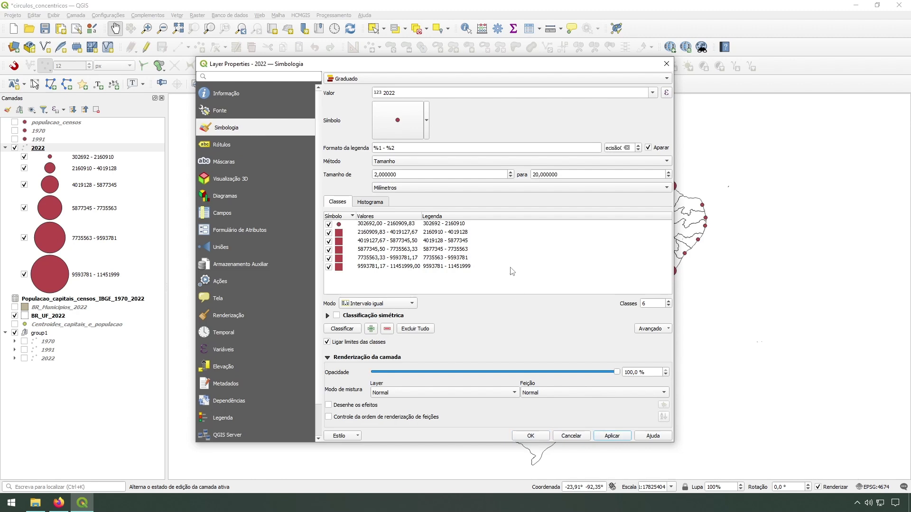
drag(556, 69, 453, 70)
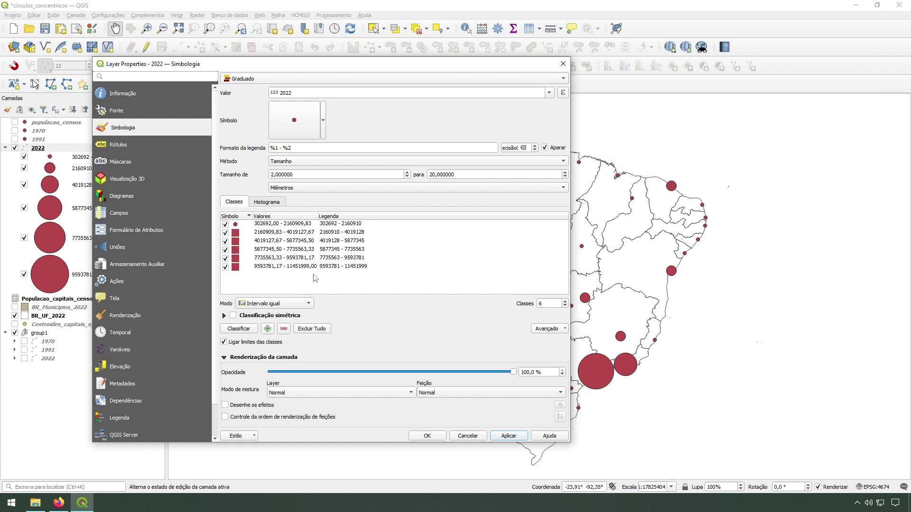
double_click(292, 224)
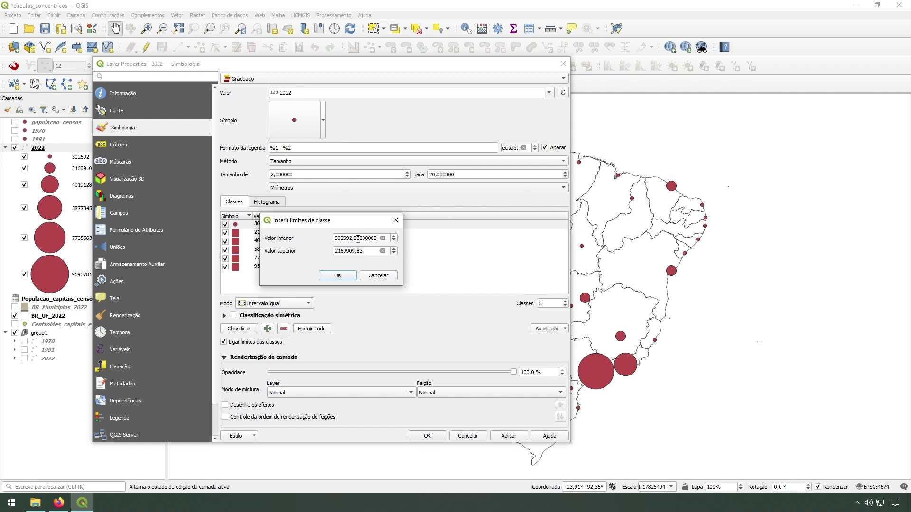
click(352, 237)
drag(352, 237, 301, 239)
text(000)
key(Tab)
text(1)
drag(344, 251, 362, 254)
click(340, 276)
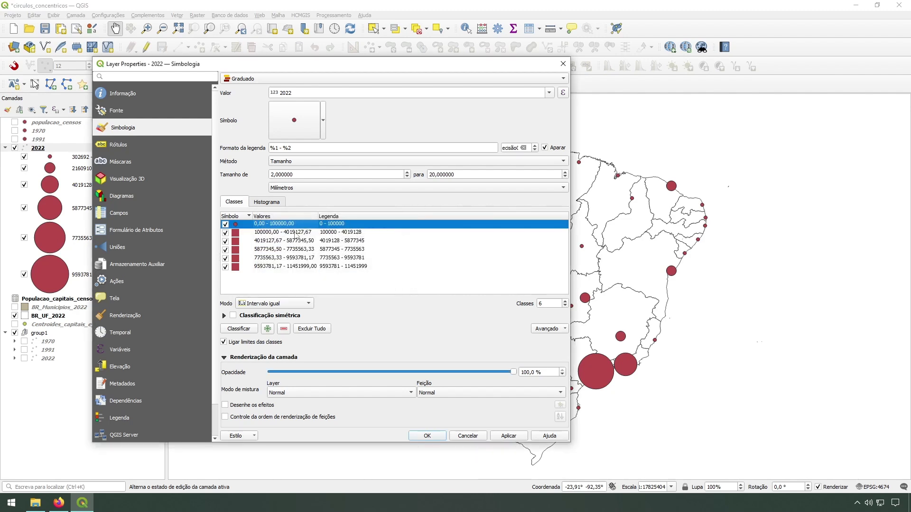
Set the second class's upper limit to 500000 and the third class's upper limit to 1000000
double_click(294, 233)
drag(364, 253, 245, 234)
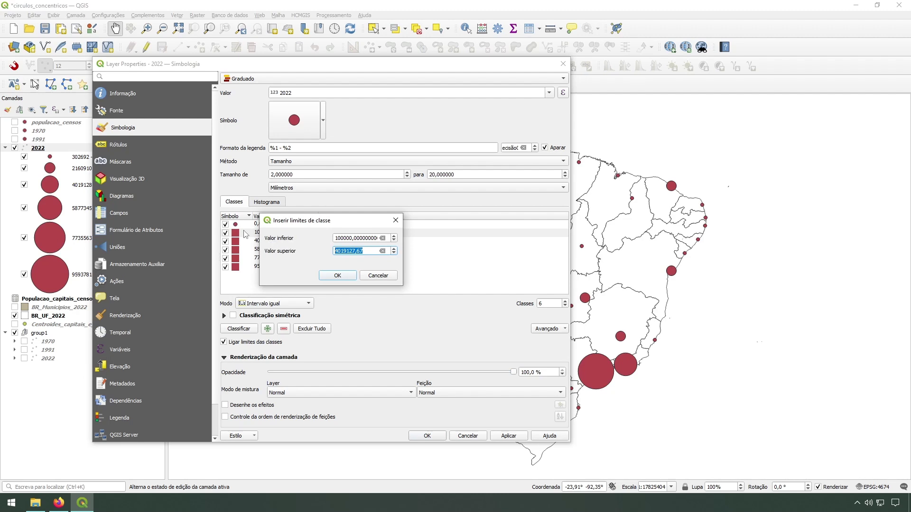
text(500000)
key(Return)
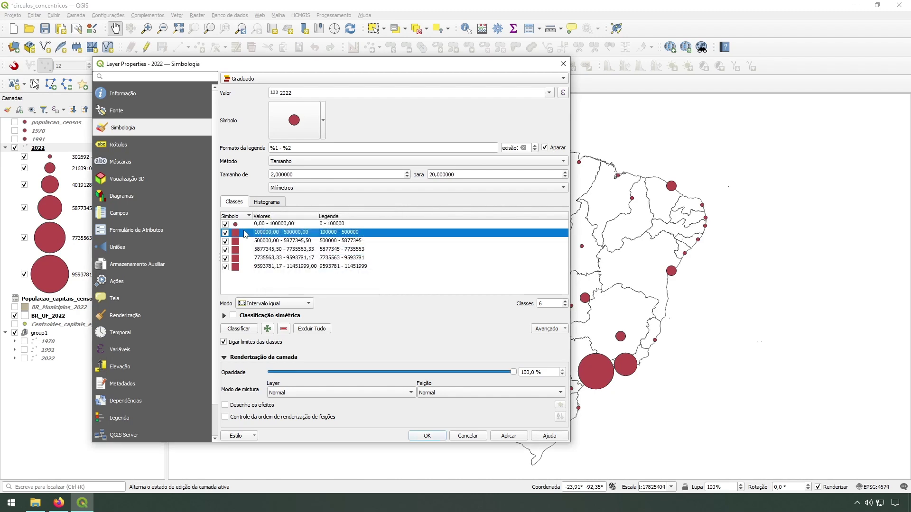
double_click(298, 242)
drag(373, 251, 5, 212)
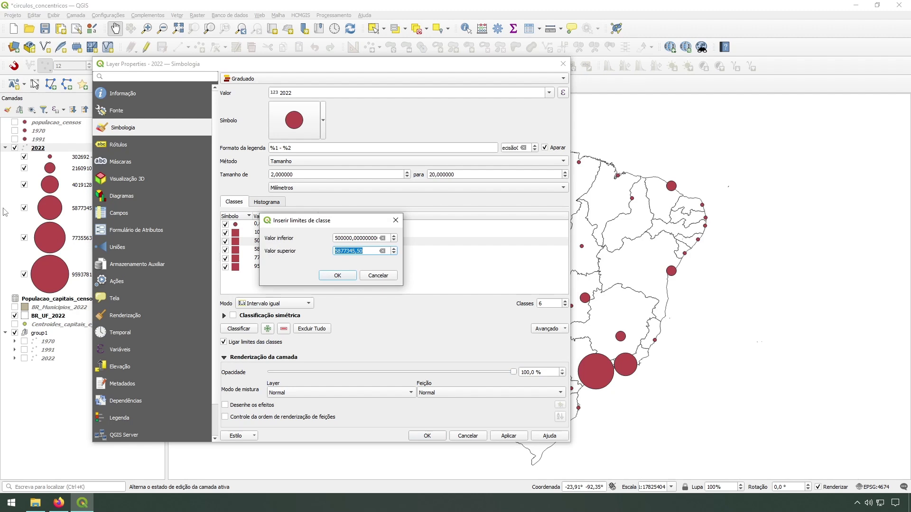
text(1000000)
key(Return)
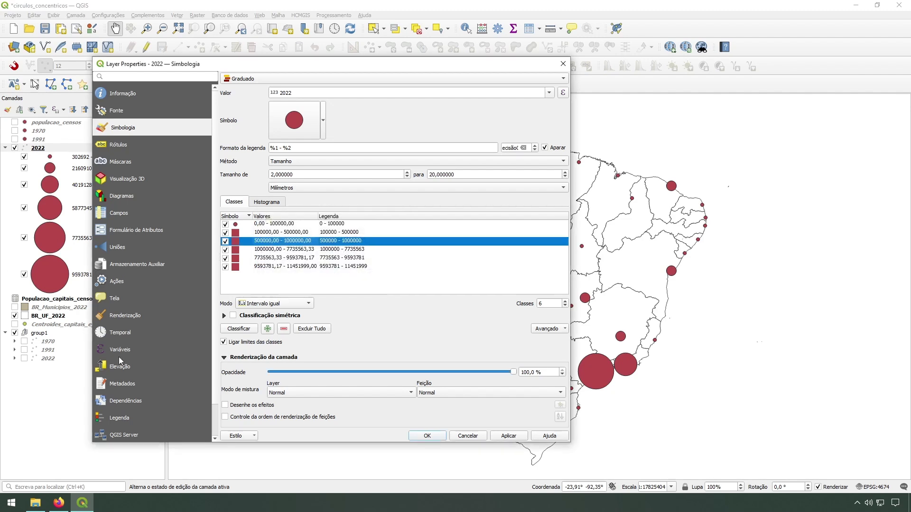
Set the fourth class's upper limit to 5000000
double_click(289, 250)
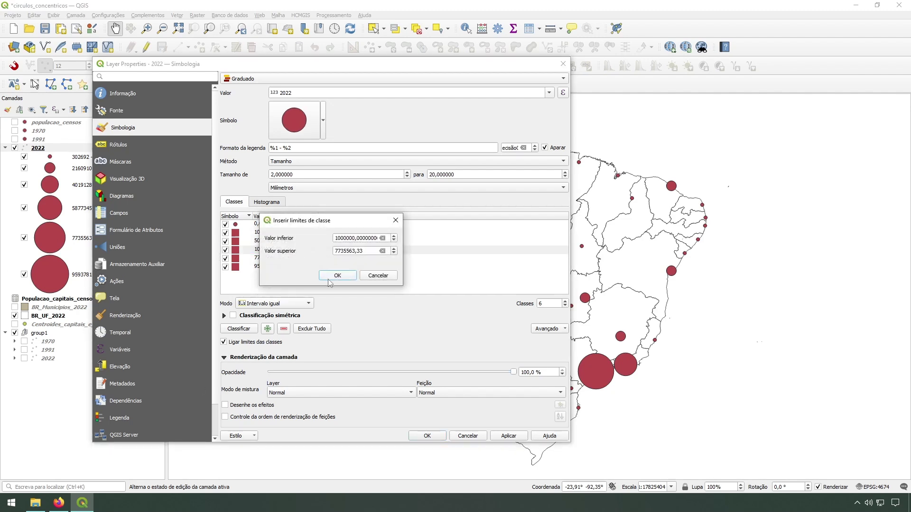
double_click(372, 248)
text(500000)
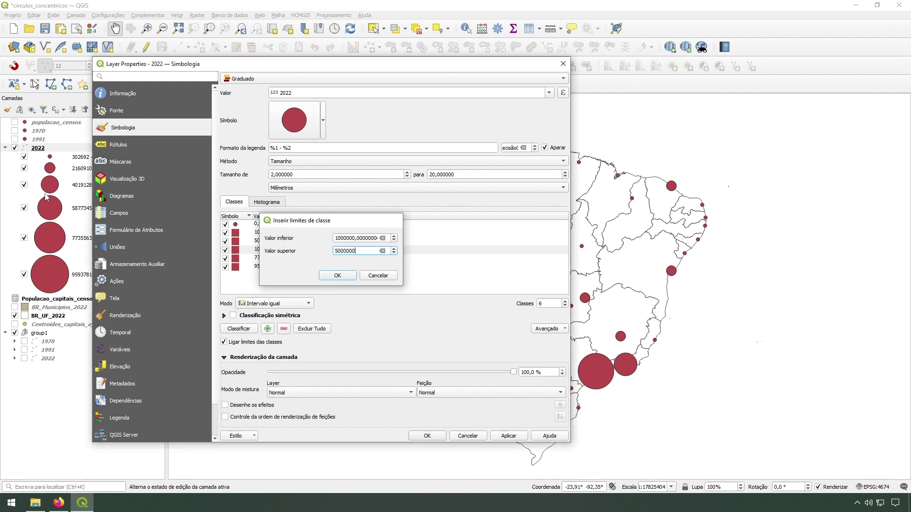
text(0)
key(Return)
double_click(306, 258)
double_click(353, 251)
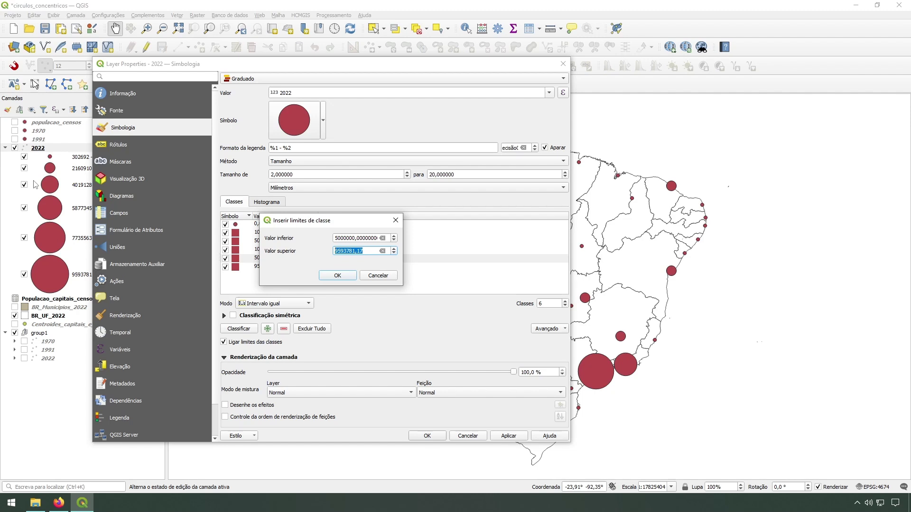
click(382, 276)
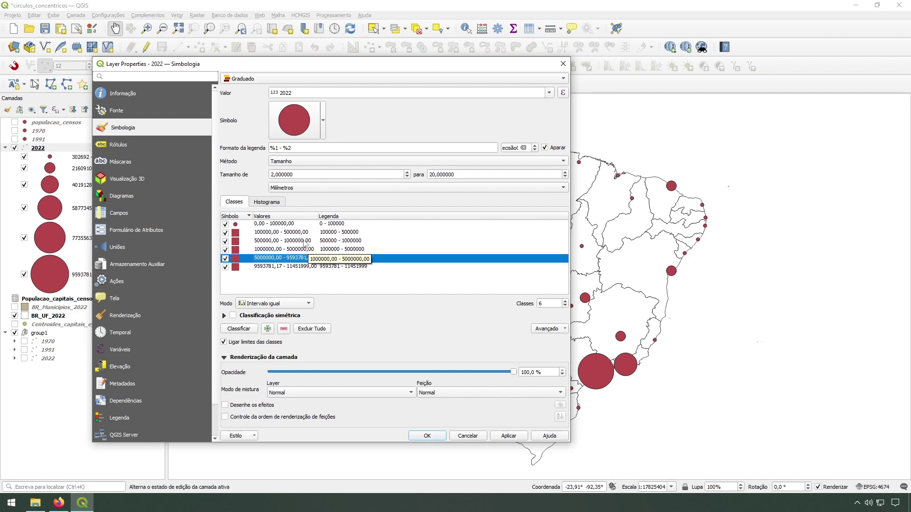
double_click(300, 241)
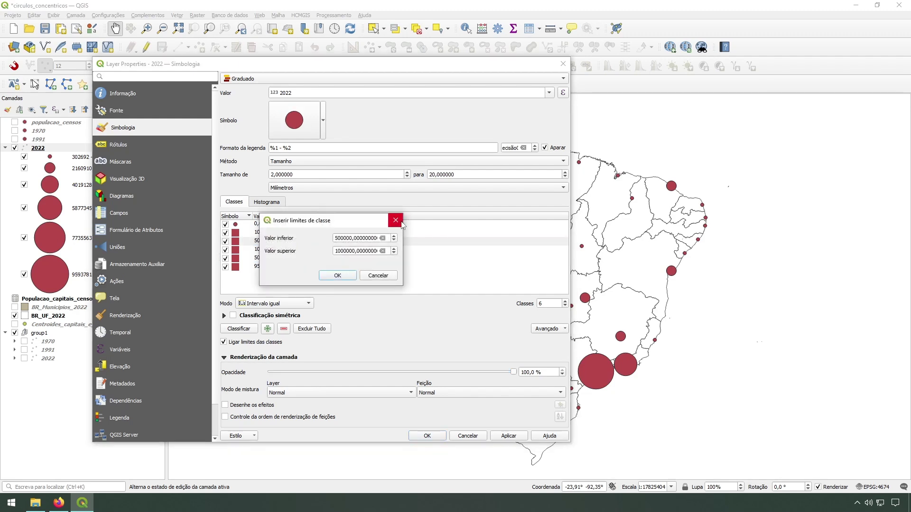
click(395, 220)
Re-enter 5000000 as the fourth class's upper limit and leave the fifth class's limits uncommitted
double_click(300, 253)
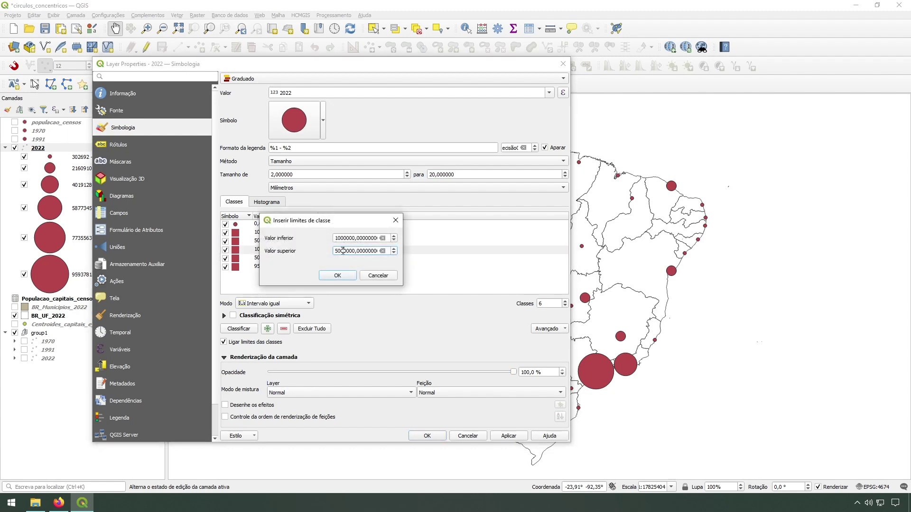
drag(337, 250, 346, 251)
double_click(347, 251)
key(BackSpace)
text(5000000)
key(Return)
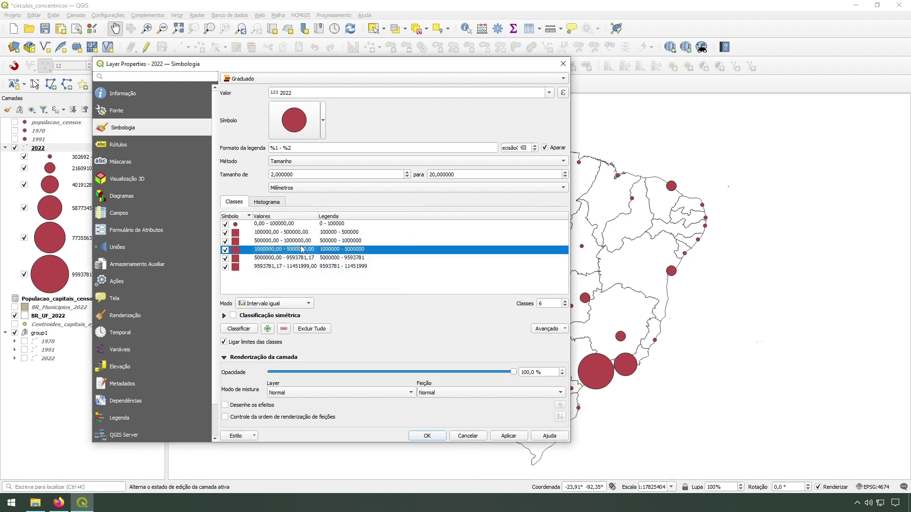
double_click(289, 258)
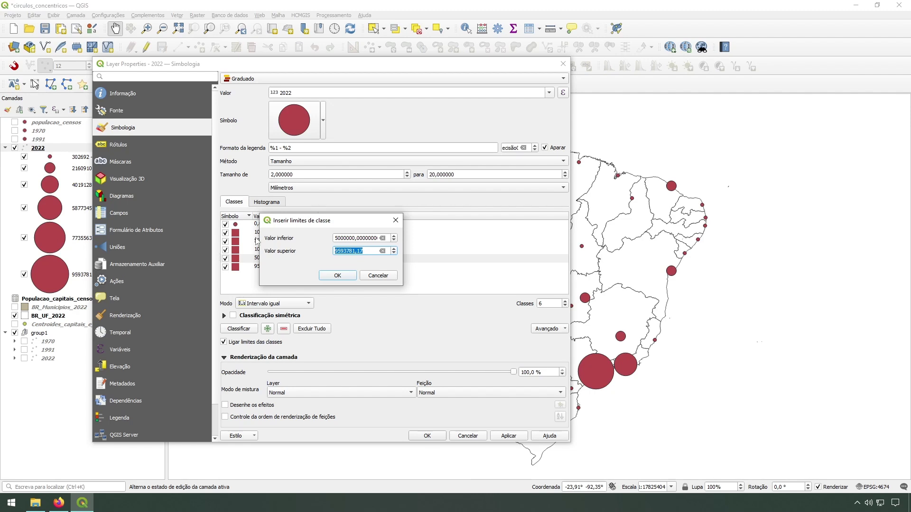
click(378, 275)
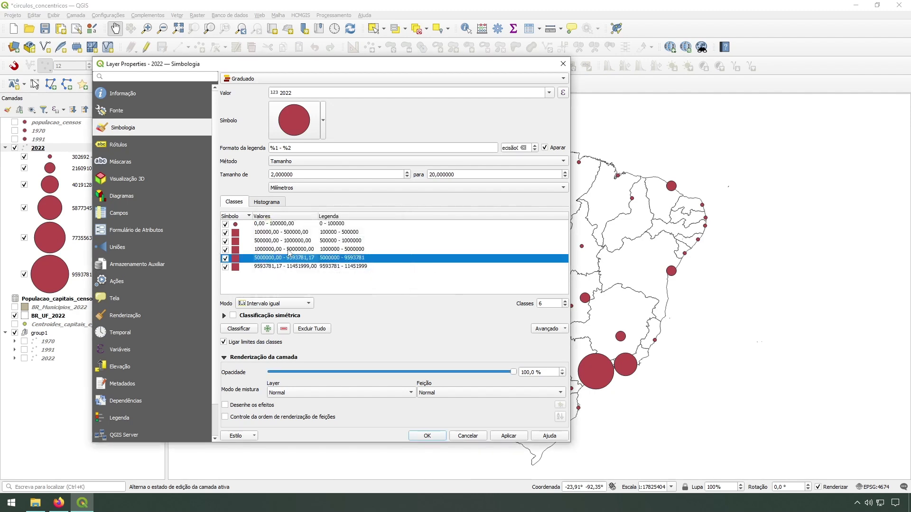
Clear the fourth class's upper limit and enter 5000000 again
double_click(289, 253)
key(BackSpace)
drag(339, 239, 348, 238)
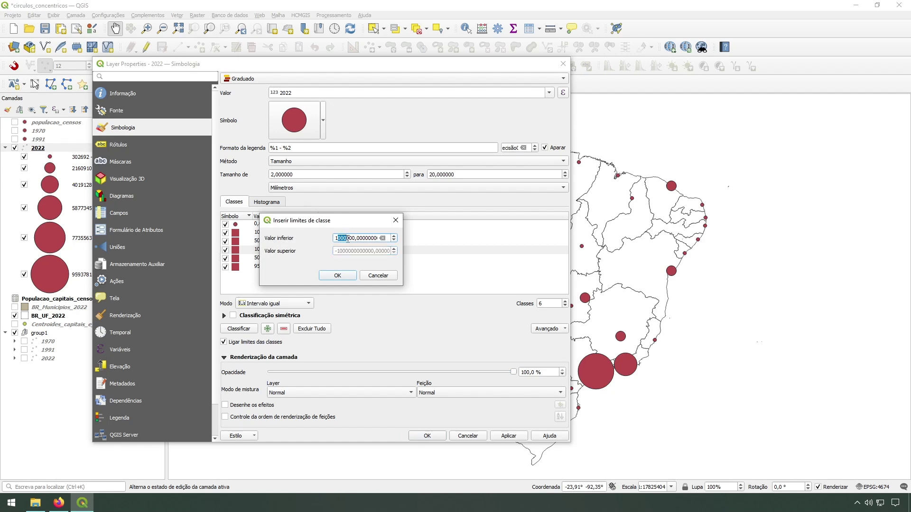
click(351, 251)
key(ctrl+a)
key(BackSpace)
text(500000)
key(Return)
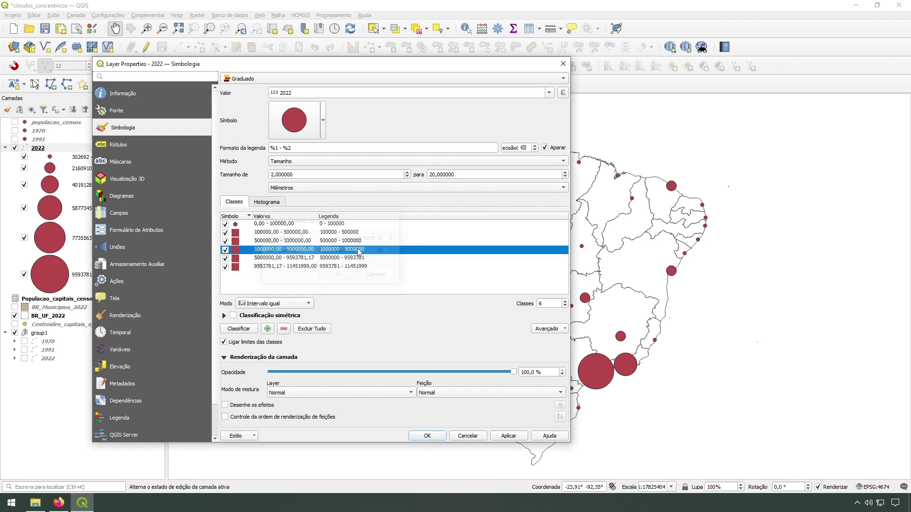
Set the fifth class's upper limit to 10000000 and the sixth class's upper limit to 12000000
double_click(302, 260)
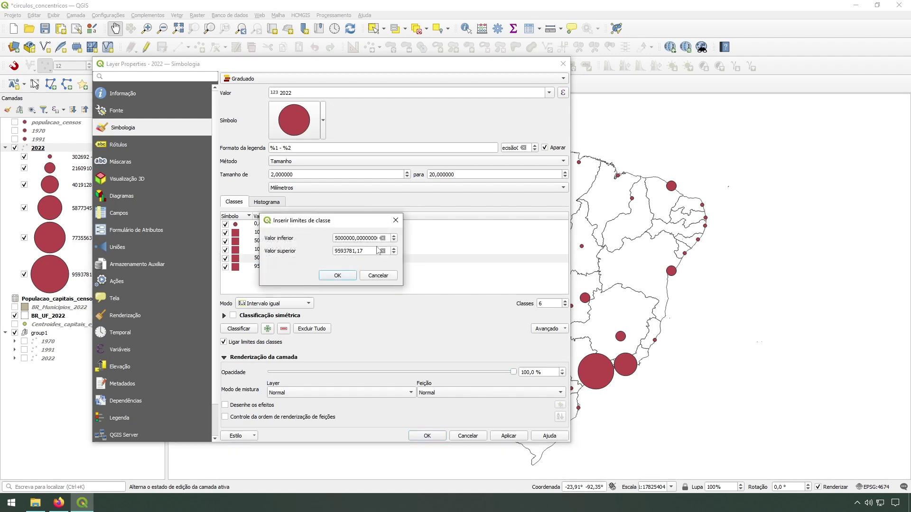
text(10000000)
click(352, 276)
double_click(302, 267)
double_click(361, 249)
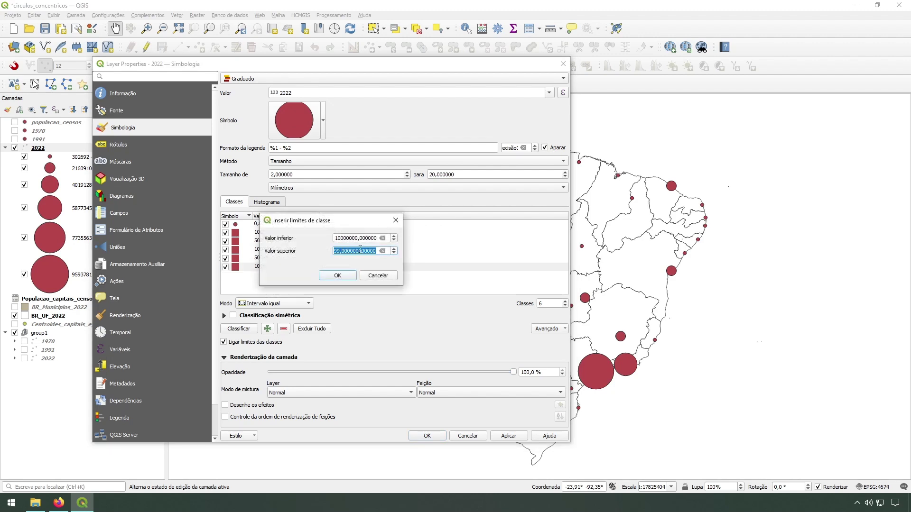
text(12000000,)
key(Return)
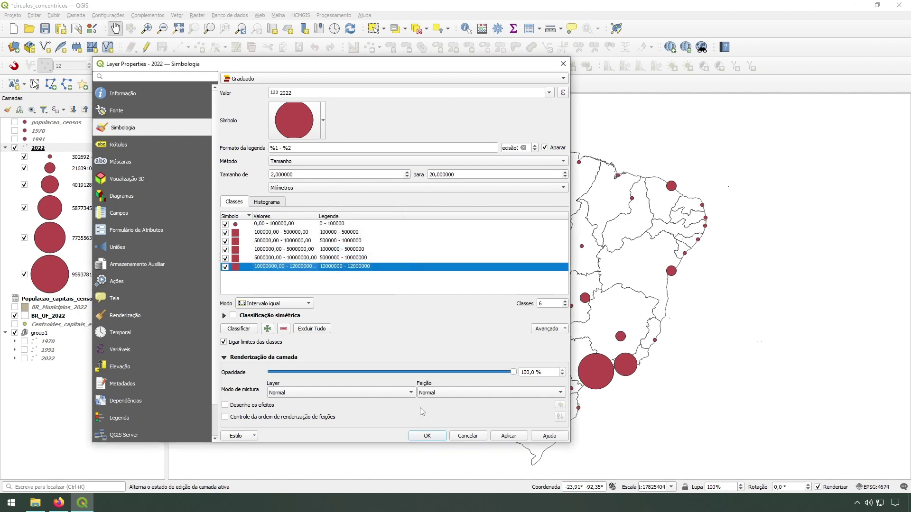
Examine the symbol settings, including marker size, of the sixth and fifth classes
drag(356, 266, 263, 216)
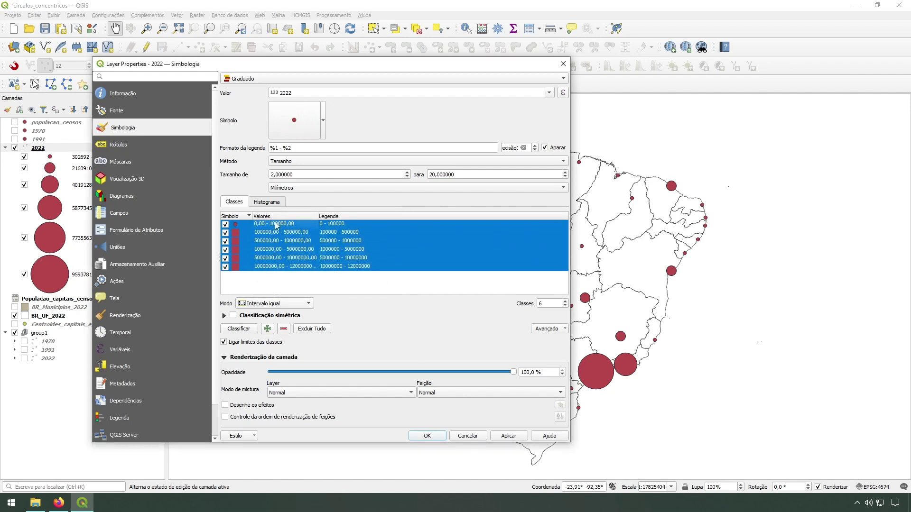
click(354, 267)
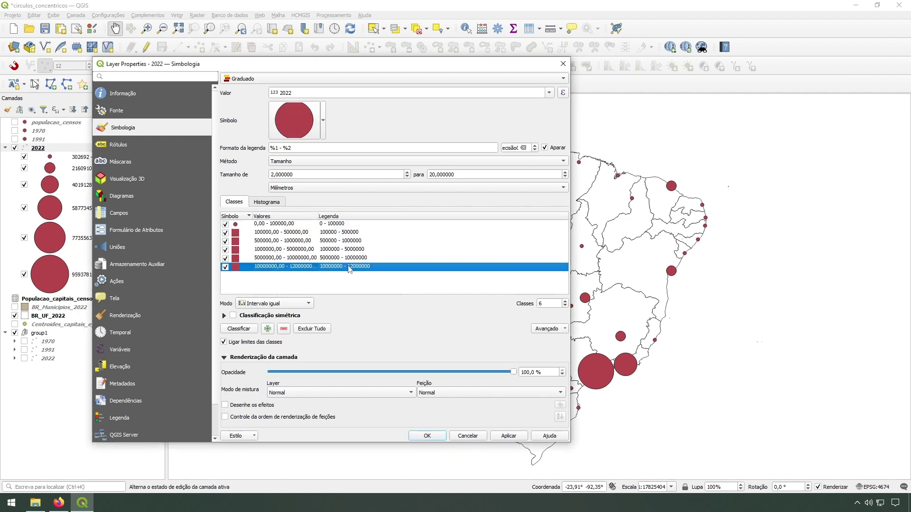
double_click(238, 269)
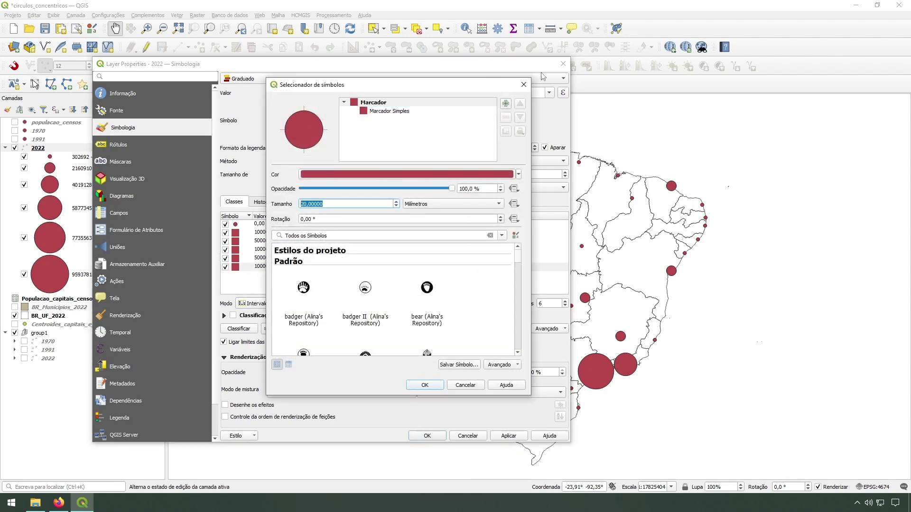
click(524, 85)
double_click(236, 259)
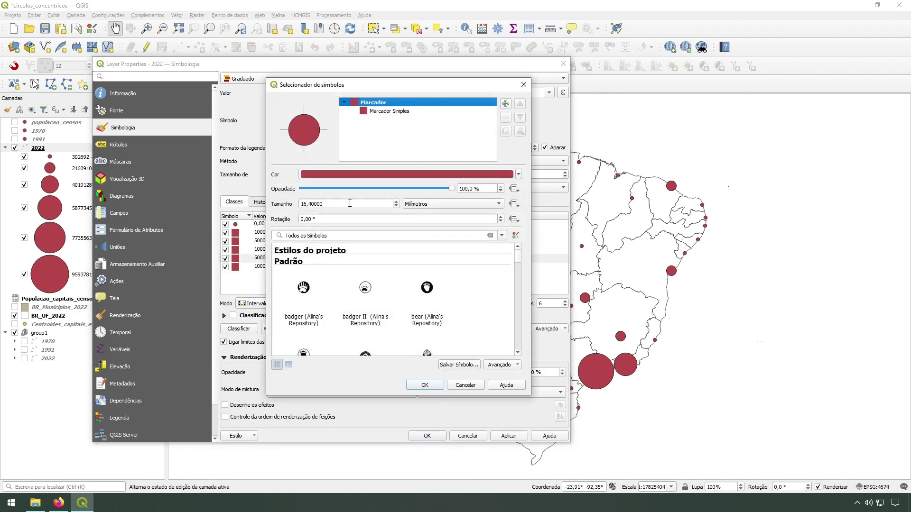
click(523, 84)
drag(256, 266, 239, 224)
right_click(260, 239)
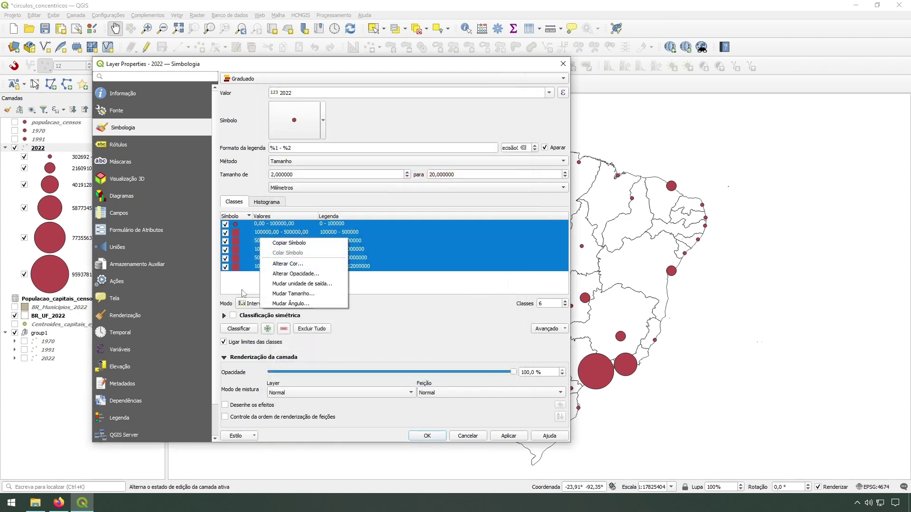
click(243, 291)
Change the symbol colour of all six 2022 classes to red #cc270a and accept the layer's symbology
drag(256, 266, 247, 223)
right_click(249, 233)
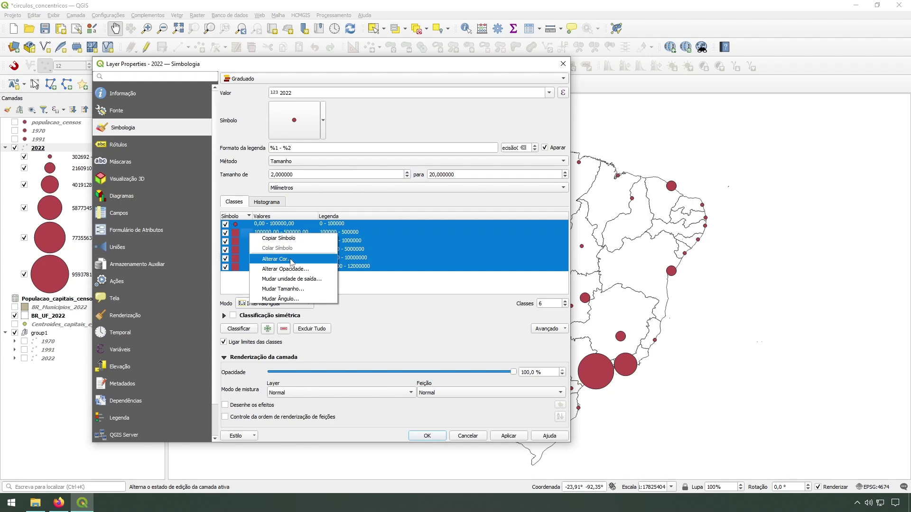
click(275, 259)
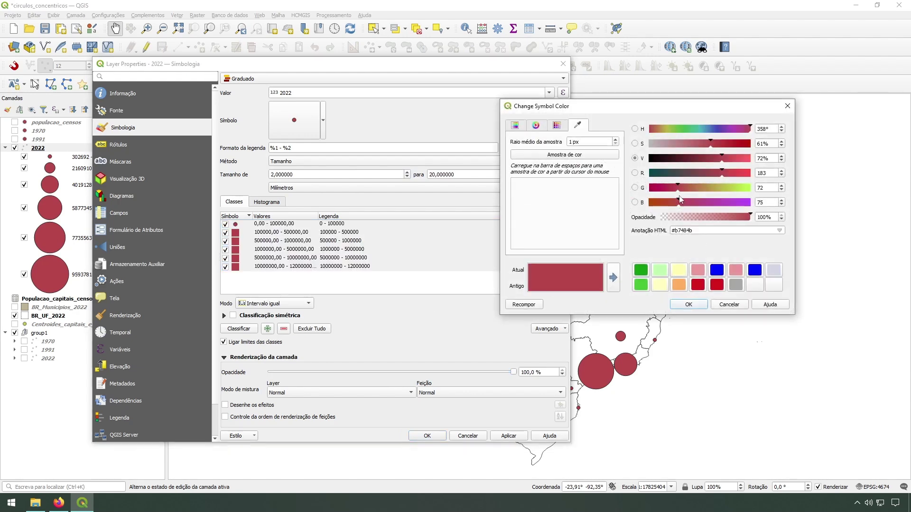
click(536, 125)
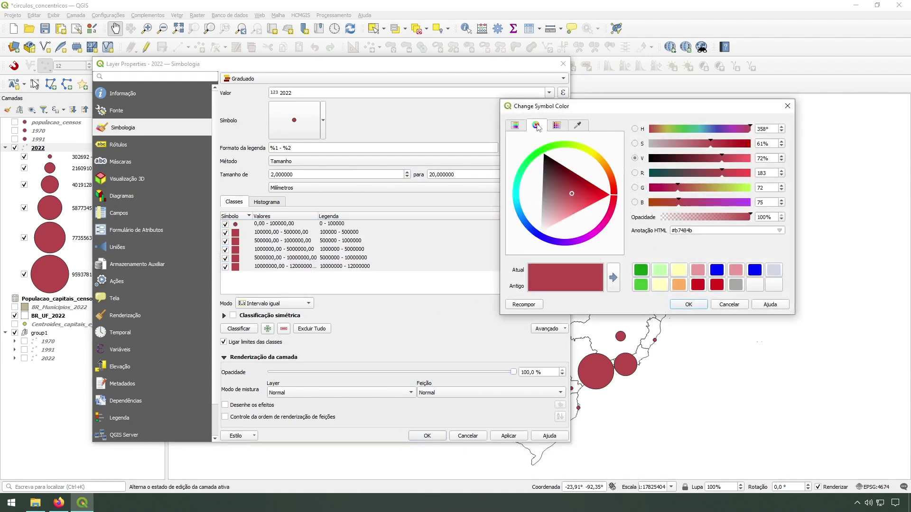
click(612, 185)
click(597, 196)
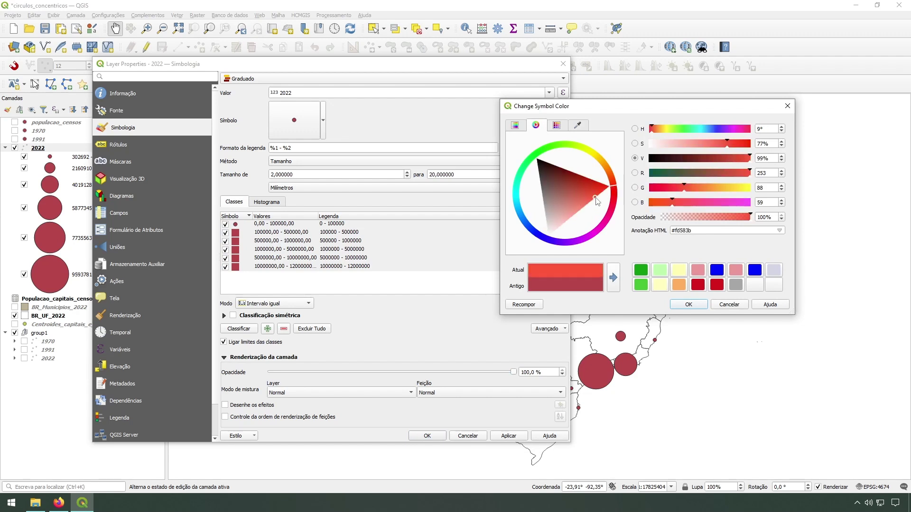
mouse_move(600, 198)
mouse_down()
mouse_move(599, 181)
mouse_move(613, 198)
mouse_up()
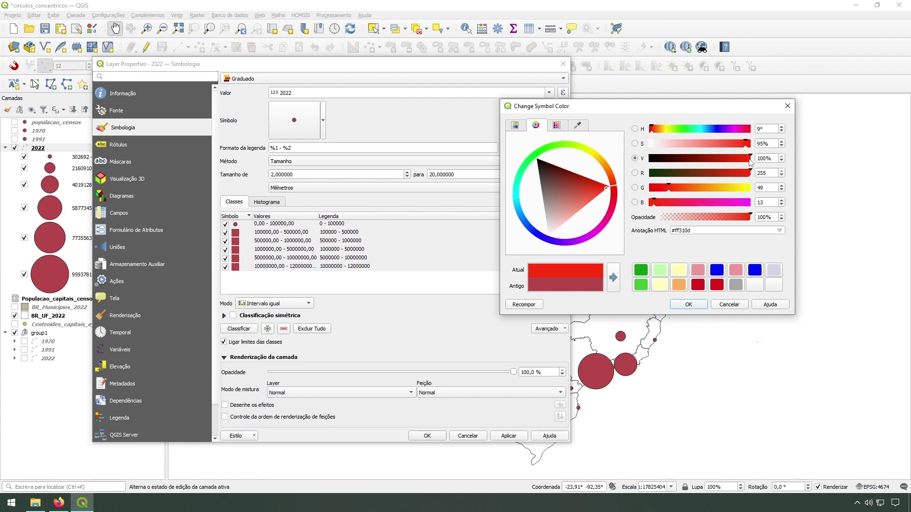
drag(750, 159, 731, 159)
click(688, 304)
click(427, 435)
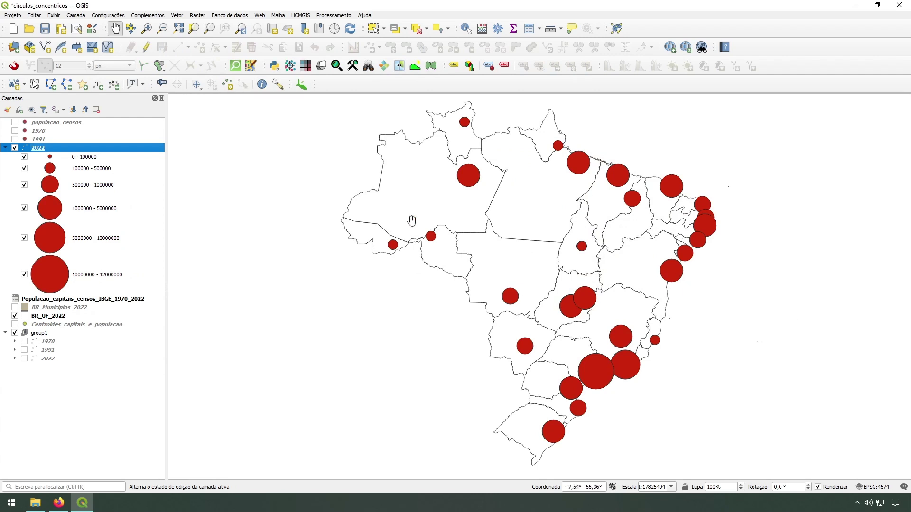
Show the 1991 layer and switch its symbology to graduated on field 1991 using the size method (Tamanho)
click(14, 139)
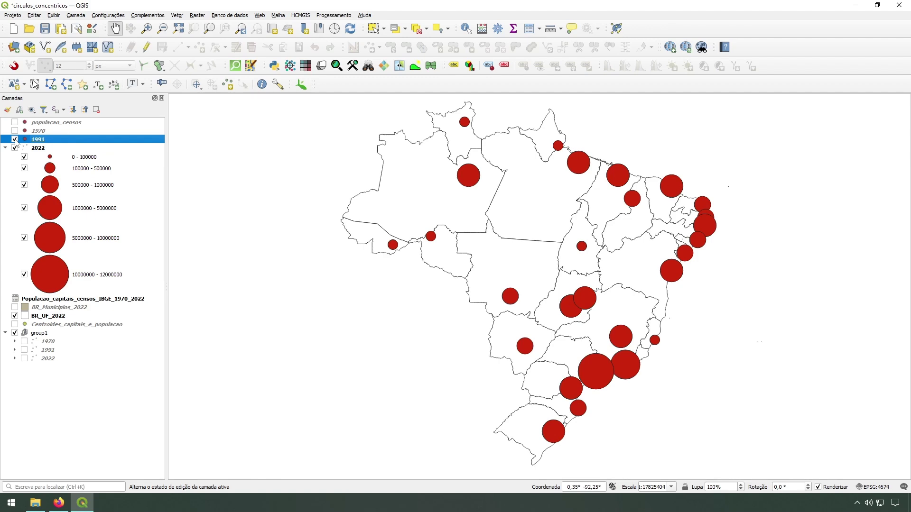
double_click(37, 140)
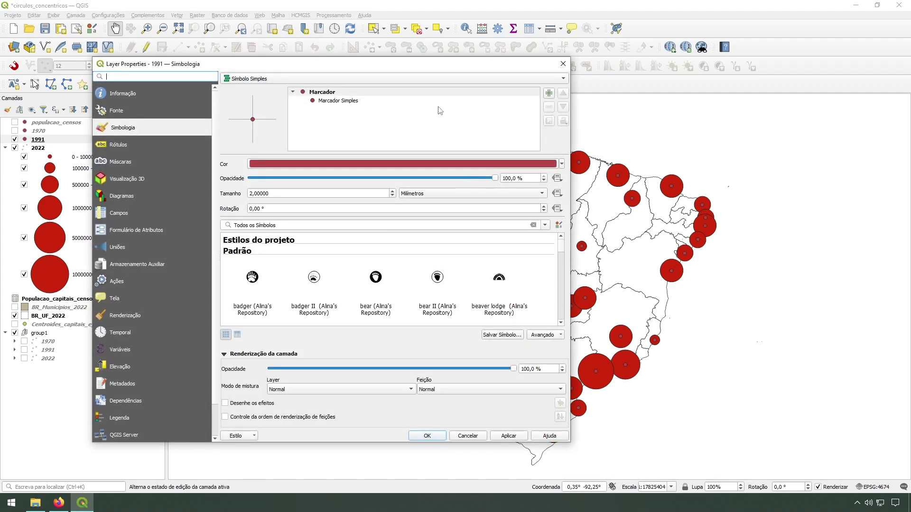
click(287, 78)
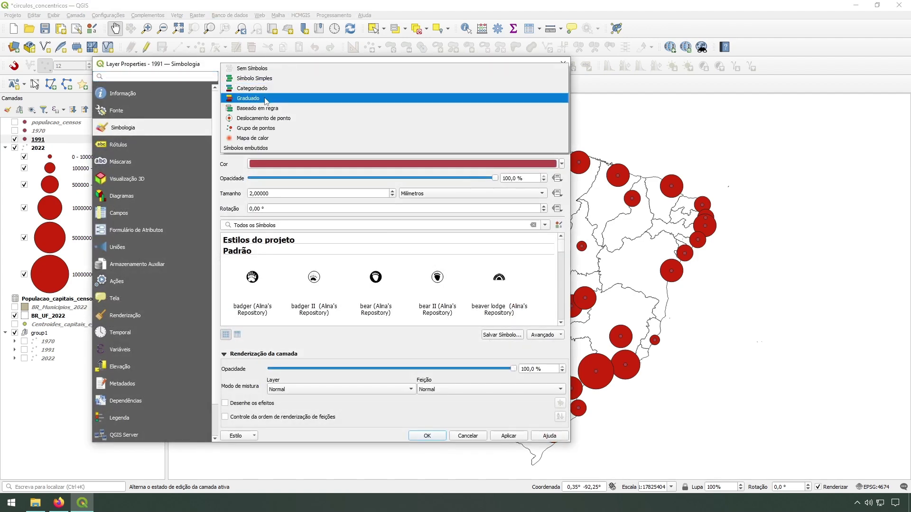
click(332, 98)
click(366, 93)
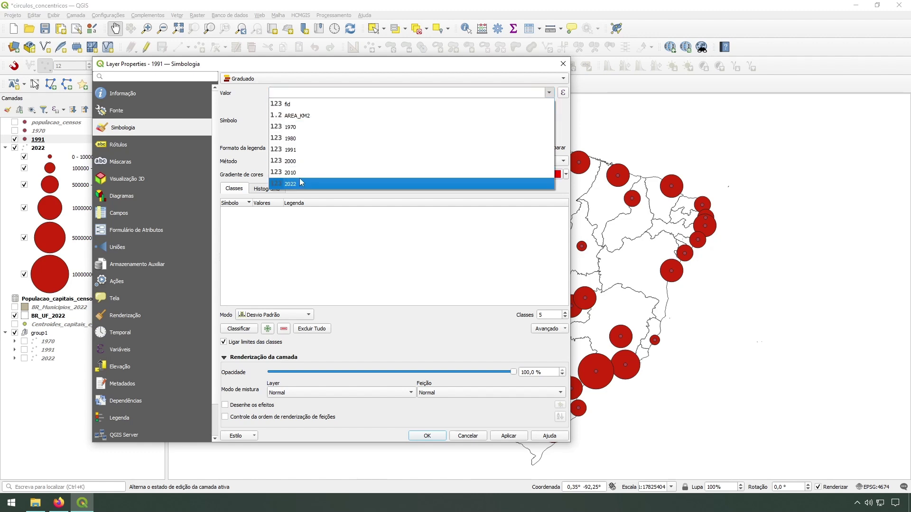
click(337, 150)
click(304, 162)
click(289, 175)
Classify the 1991 layer into 6 classes with the equal-interval mode (Intervalo igual) and apply it
double_click(549, 315)
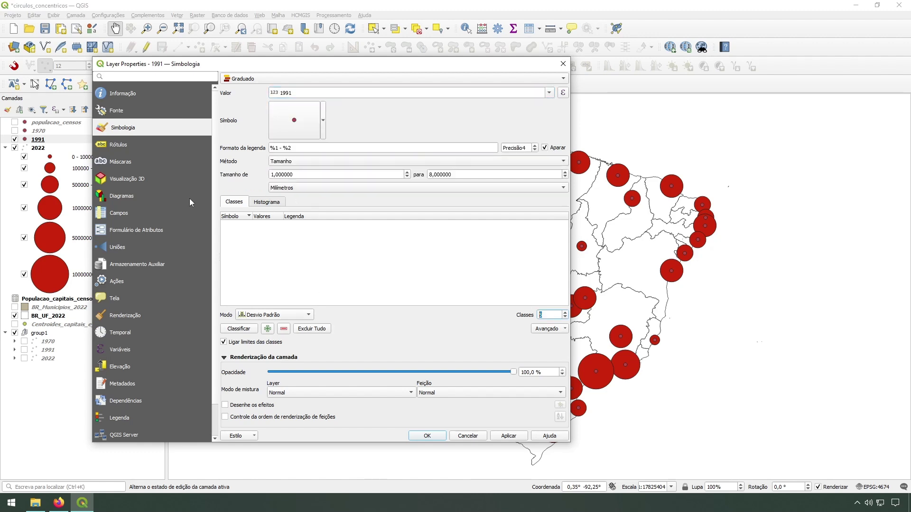
text(6)
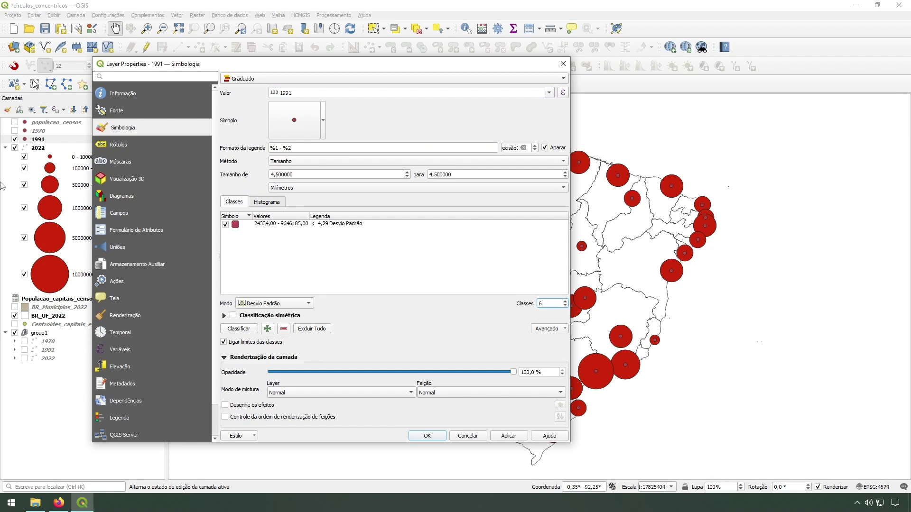
click(270, 304)
click(279, 348)
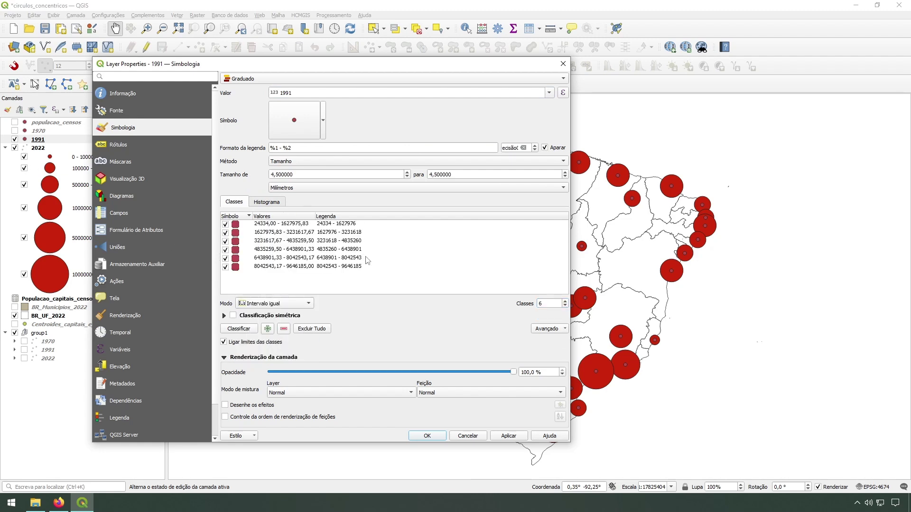
click(518, 437)
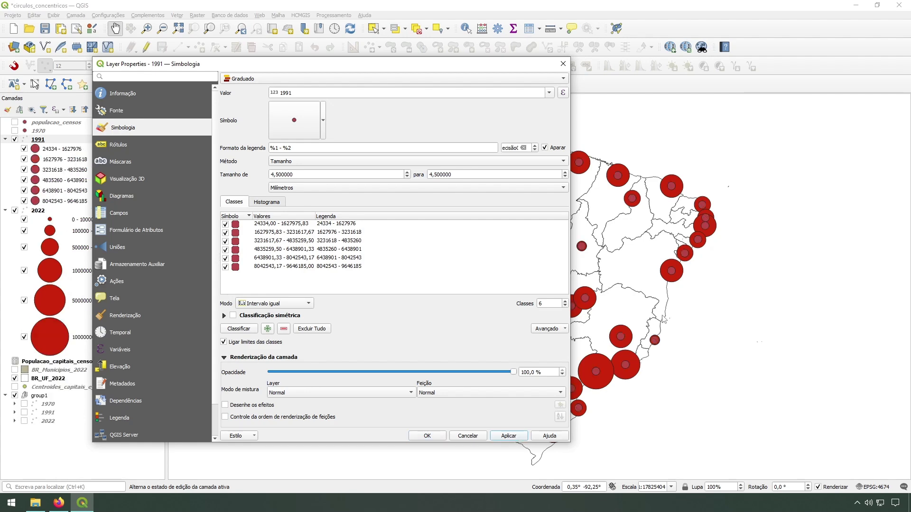
Set the 1991 layer's symbol sizes to range from 2 to 20 millimetres and apply the change
drag(452, 70, 492, 70)
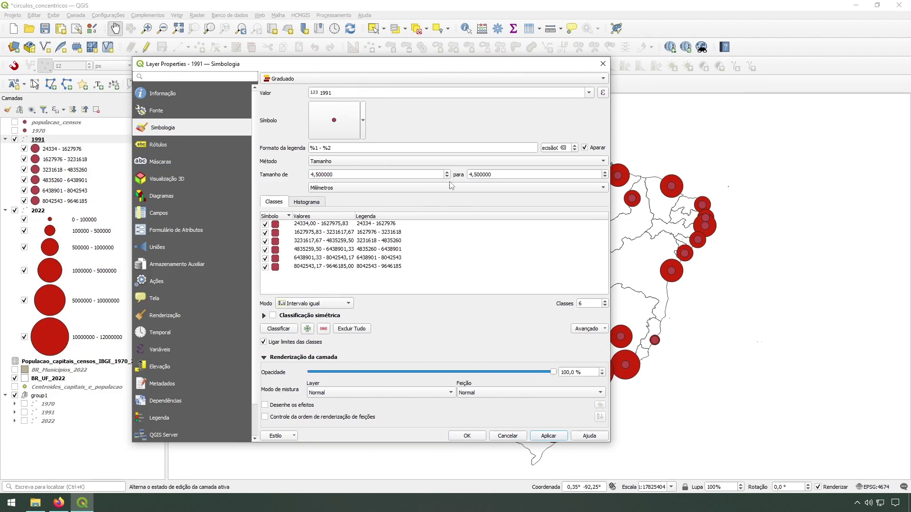
double_click(311, 174)
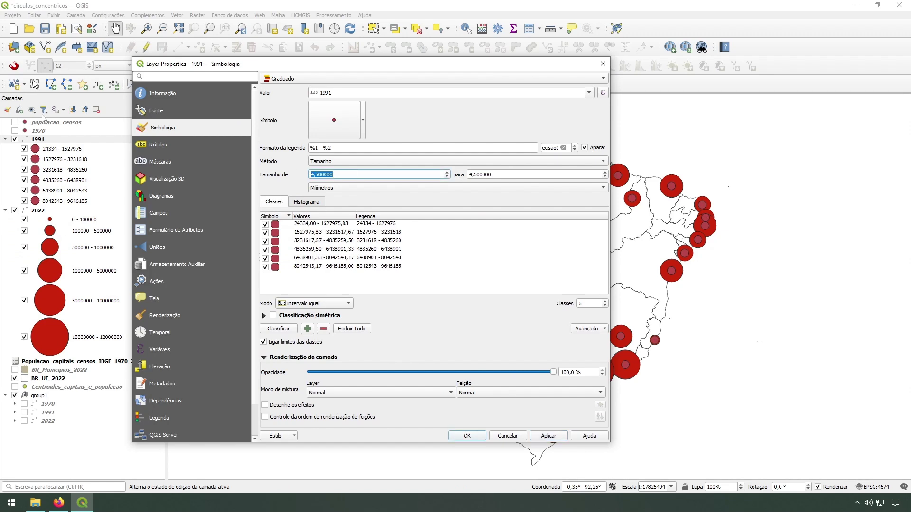
text(2)
key(Tab)
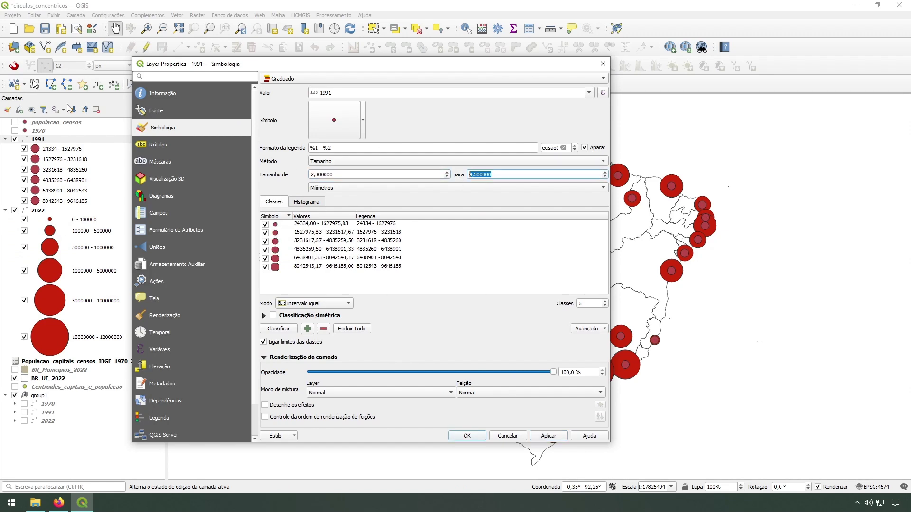
text(20)
click(559, 437)
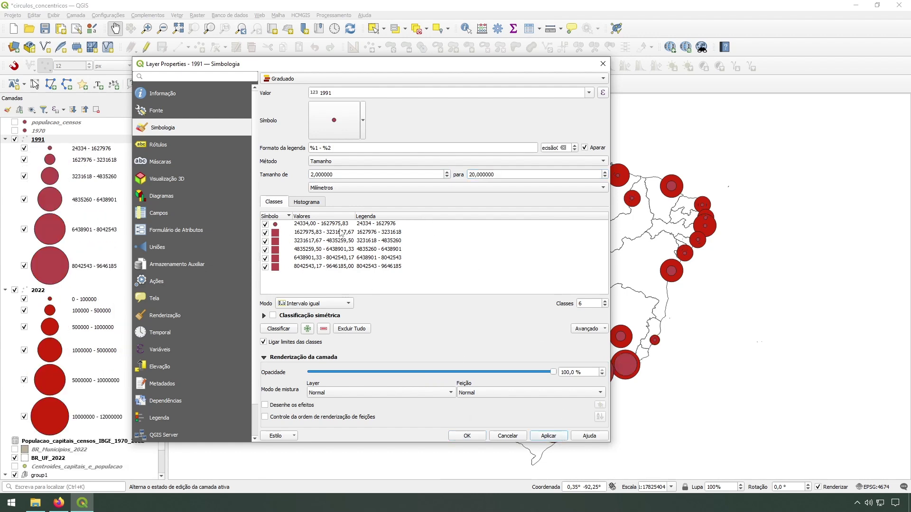
Set the 1991 layer's first class limits to 0 and 100000
double_click(339, 224)
double_click(397, 238)
key(BackSpace)
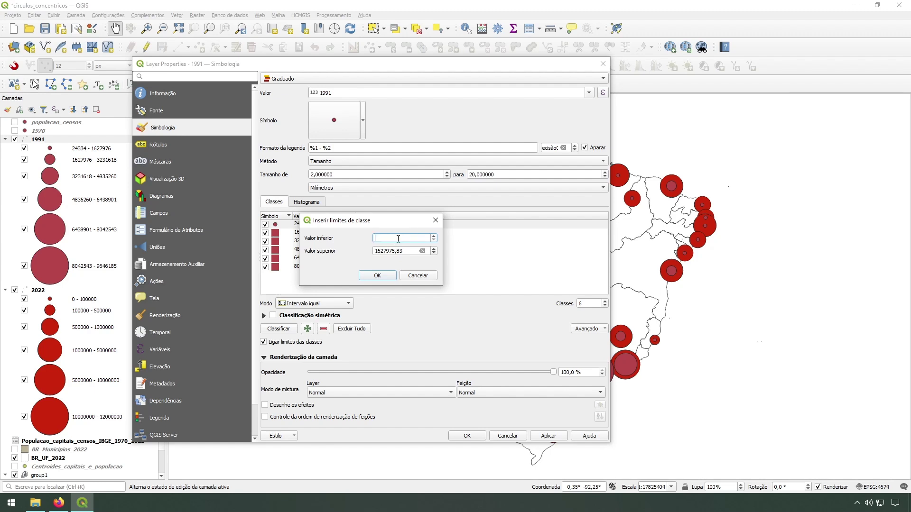
text(0)
double_click(410, 252)
text(1)
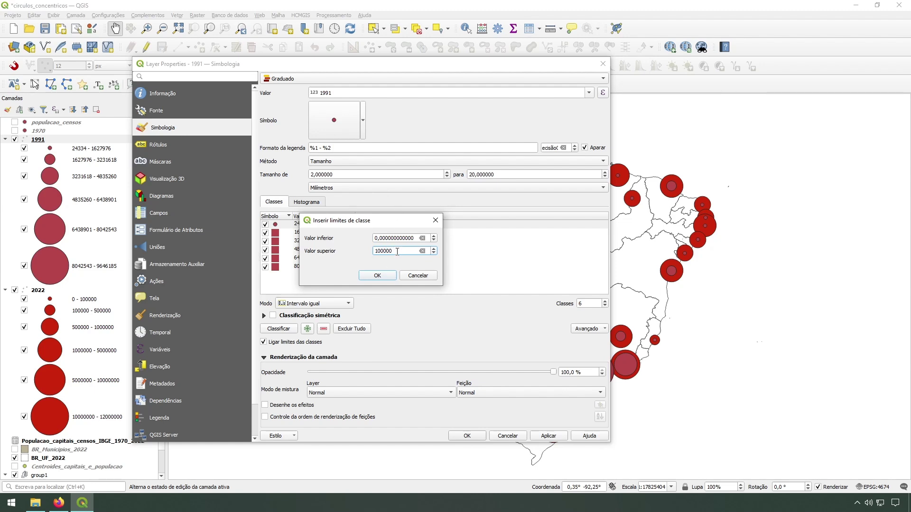
click(393, 275)
Set the upper limits of the 1991 layer's second and third classes to 500000 and 1000000
double_click(331, 233)
key(Tab)
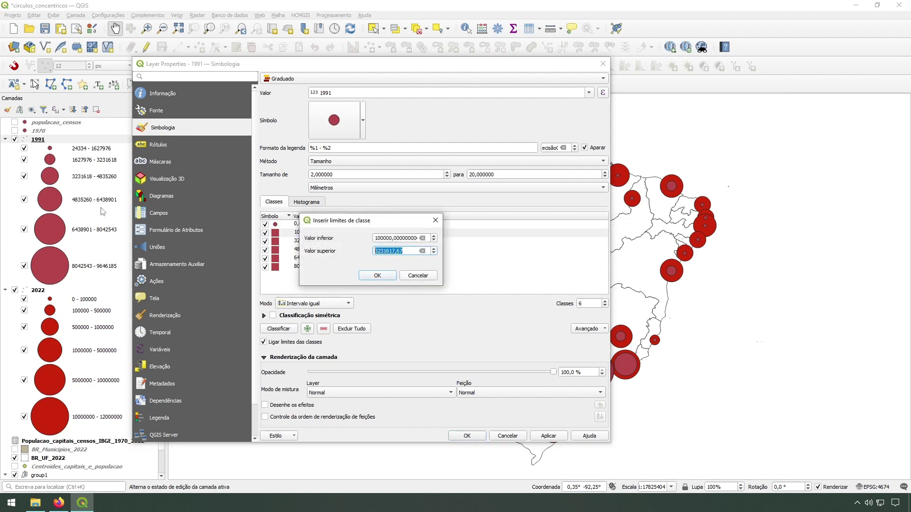
text(5)
key(Return)
double_click(340, 241)
key(Tab)
text(1000000)
key(Return)
Set the upper limits of the 1991 layer's fourth and fifth classes to 5000000 and 10000000
double_click(313, 249)
key(Tab)
text(5000000)
key(Return)
double_click(304, 258)
key(Tab)
text(10000000)
key(Return)
Set the 1991 layer's sixth class upper limit to 12000000 and apply the classification to the map
double_click(408, 267)
key(Tab)
text(12000000)
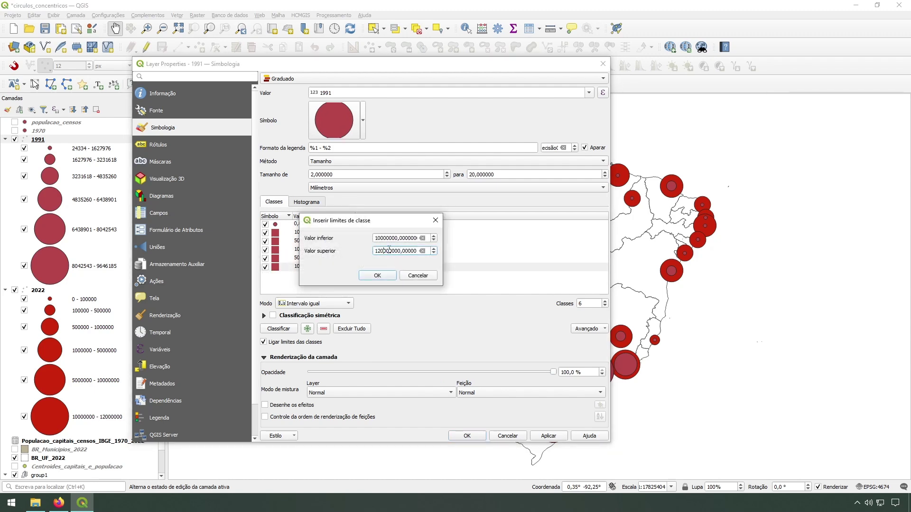
click(385, 276)
click(546, 436)
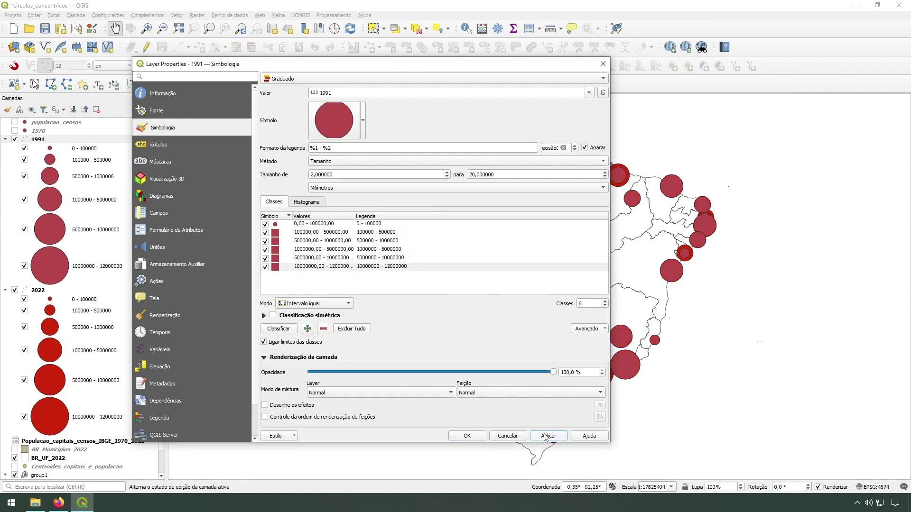
drag(494, 70, 428, 71)
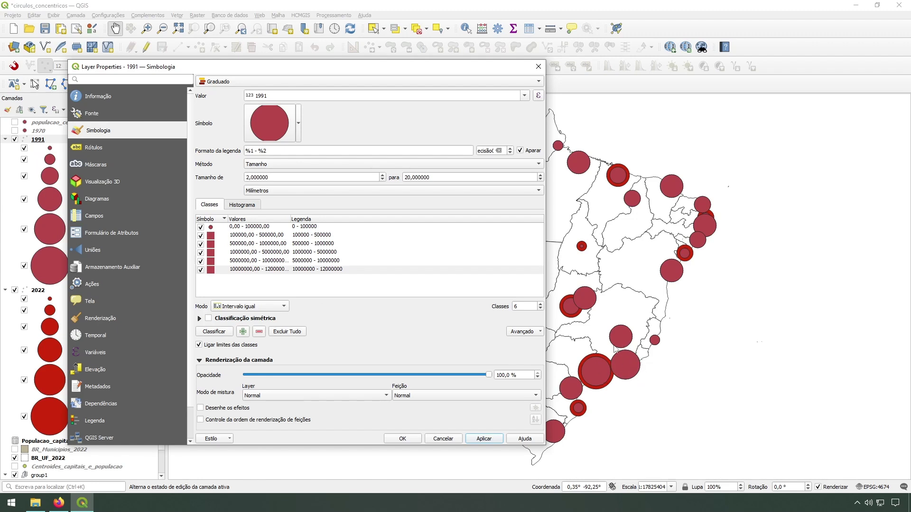
Select all six 1991 classes and sample the 2022 layer's red #cc270a from the legend as their symbol colour
click(311, 288)
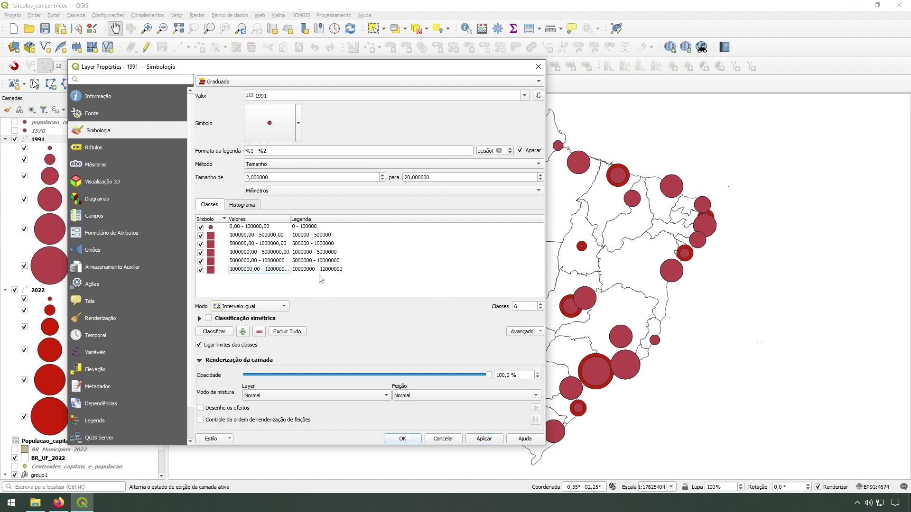
drag(440, 286, 312, 236)
click(374, 266)
drag(374, 285, 221, 218)
right_click(228, 233)
click(256, 259)
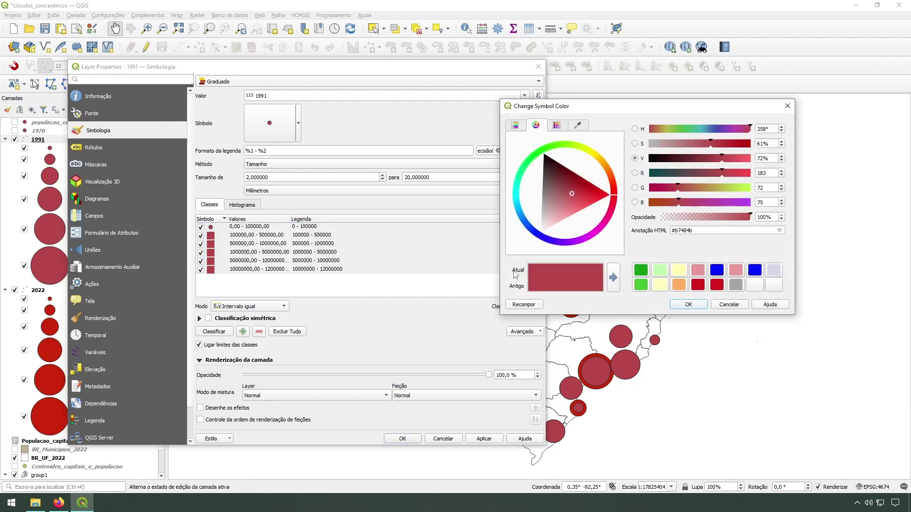
click(577, 125)
click(564, 155)
click(59, 354)
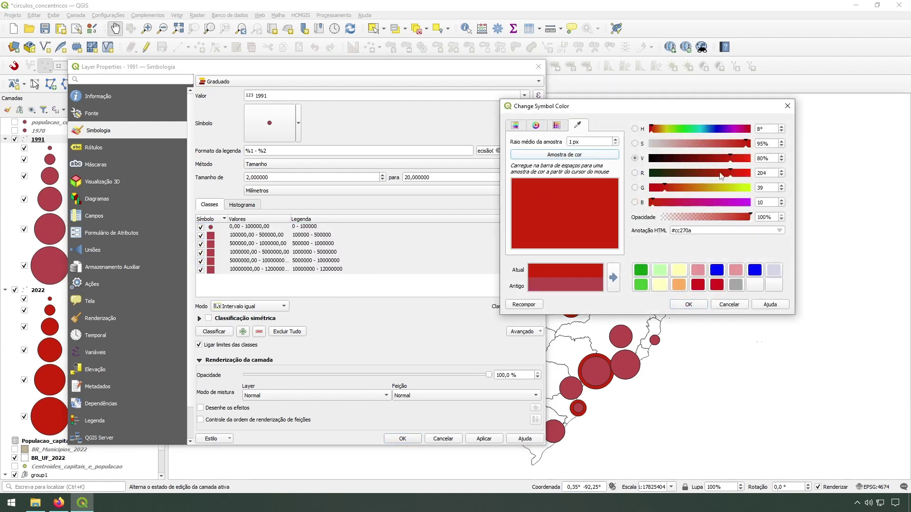
Shift the 1991 classes' colour to orange with green 114 and red 228, and accept the layer's symbology
click(682, 190)
drag(682, 194, 695, 194)
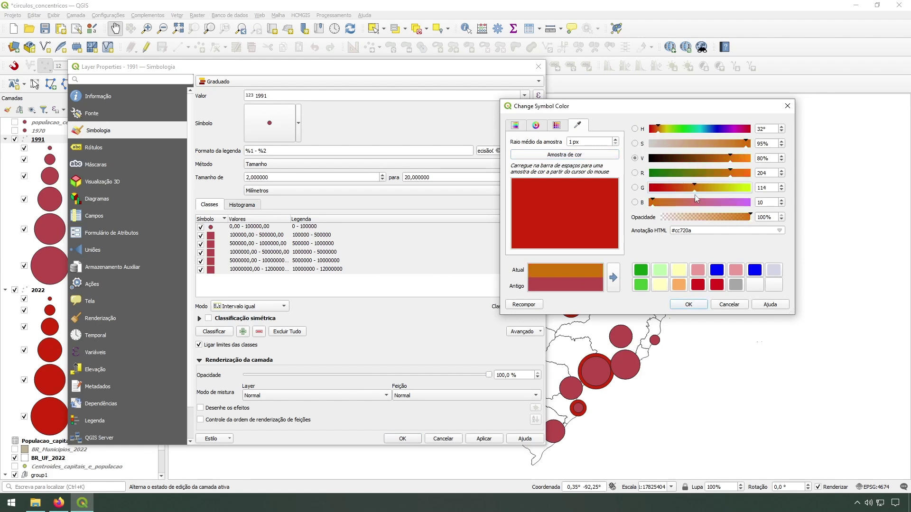
click(738, 176)
click(688, 304)
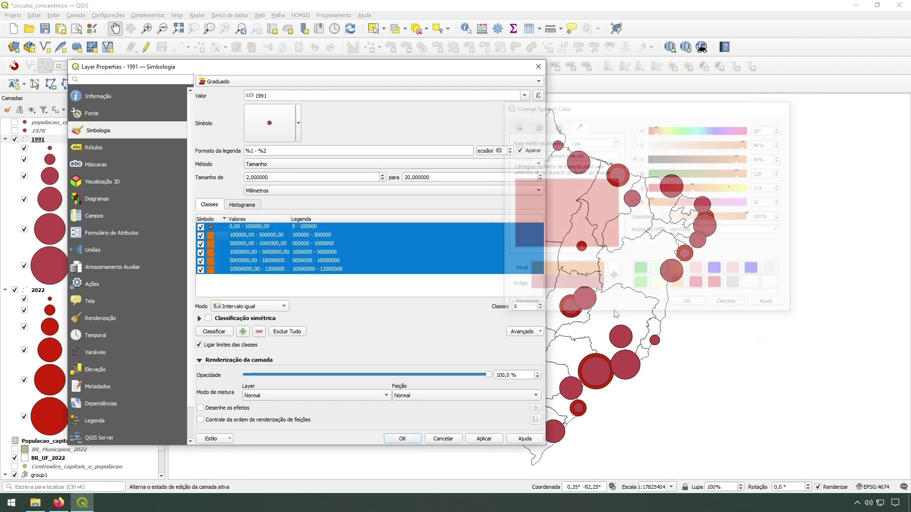
click(402, 439)
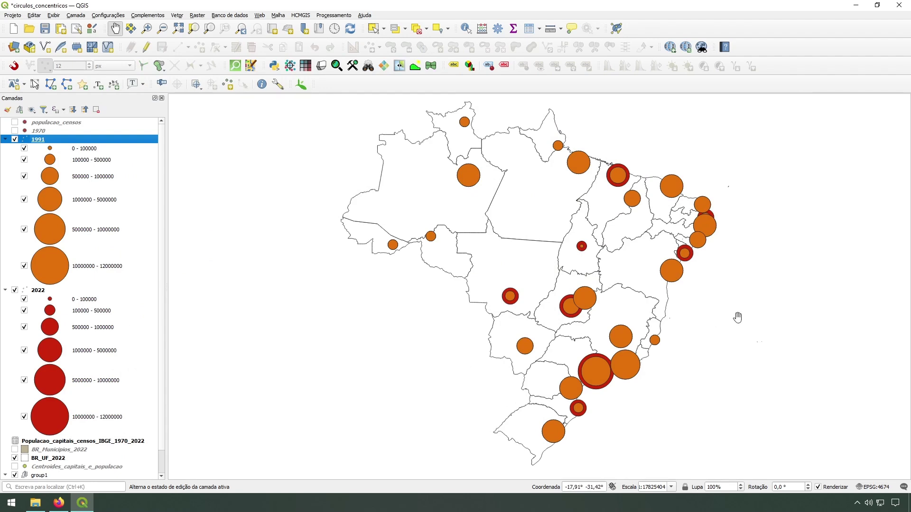
Show the 1970 layer and switch its symbology to graduated on field 1970
click(31, 130)
click(15, 130)
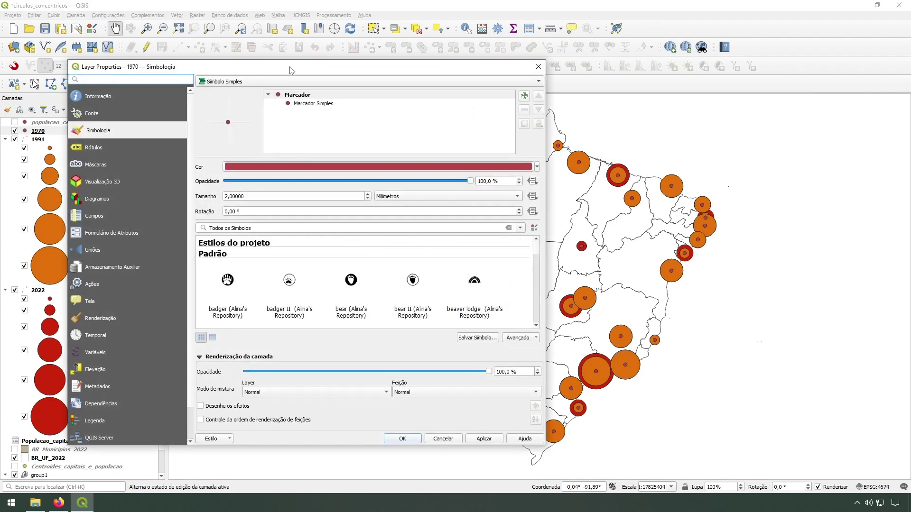
click(244, 85)
click(245, 104)
click(525, 96)
click(288, 140)
Classify the 1970 layer into 6 equal-interval classes, using the size method with symbols from 2 to 20 millimetres
click(254, 318)
click(255, 357)
click(273, 166)
click(272, 179)
double_click(280, 178)
text(2)
double_click(443, 177)
text(20)
click(540, 305)
Set the 1970 layer's first class limits to 0 and 100000
double_click(258, 226)
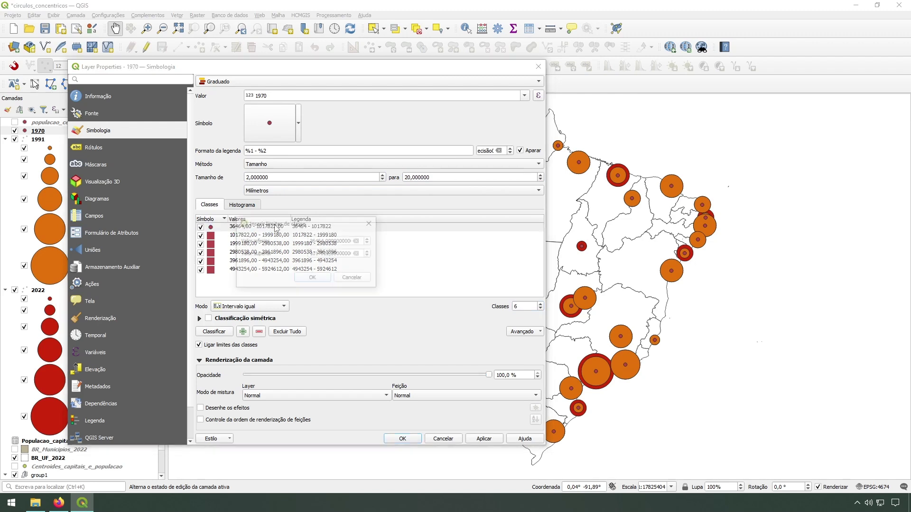
key(Tab)
text(100)
key(ctrl+a)
key(Return)
Set the upper limits of the 1970 layer's second and third classes to 500000 and 1000000
double_click(242, 234)
key(Tab)
text(500)
key(Return)
double_click(265, 243)
key(Tab)
text(1000000)
key(Return)
Set the upper limits of the 1970 layer's fourth and fifth classes to 5000000 and 10000000
double_click(332, 253)
key(Tab)
text(50)
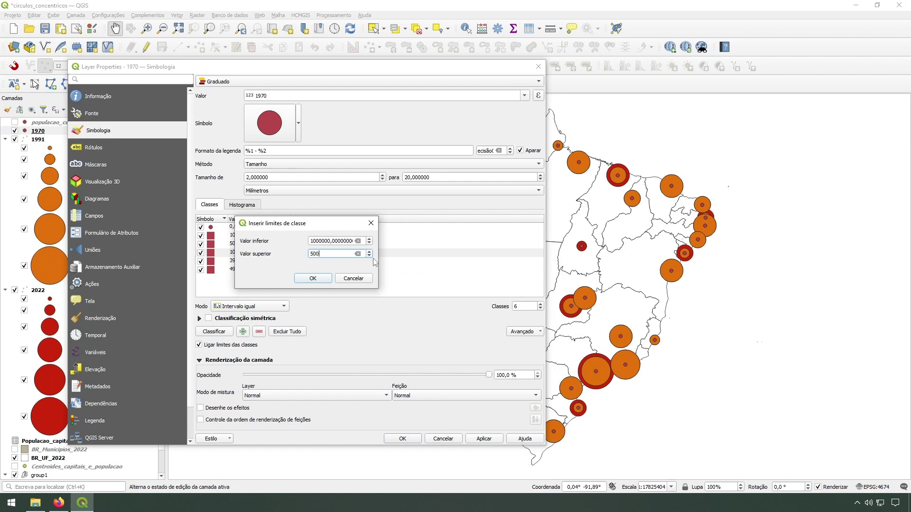
key(Return)
double_click(365, 261)
key(Tab)
text(10000000)
key(Return)
Set the upper limit of the 1970 layer's sixth class to 12000000
double_click(327, 270)
key(Tab)
text(1200)
key(Return)
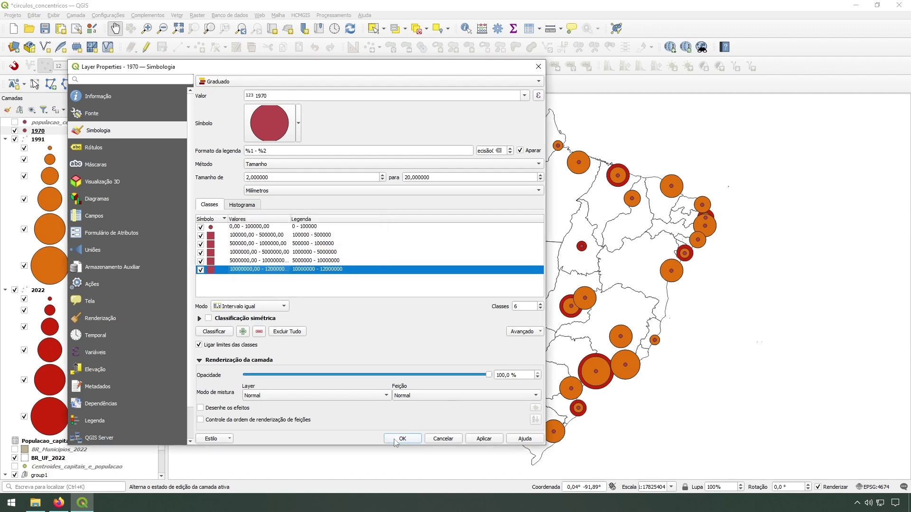
Recolour all six 1970 classes light orange by sampling the map's orange and lowering the saturation to 38%, and apply the symbology
drag(322, 291, 217, 226)
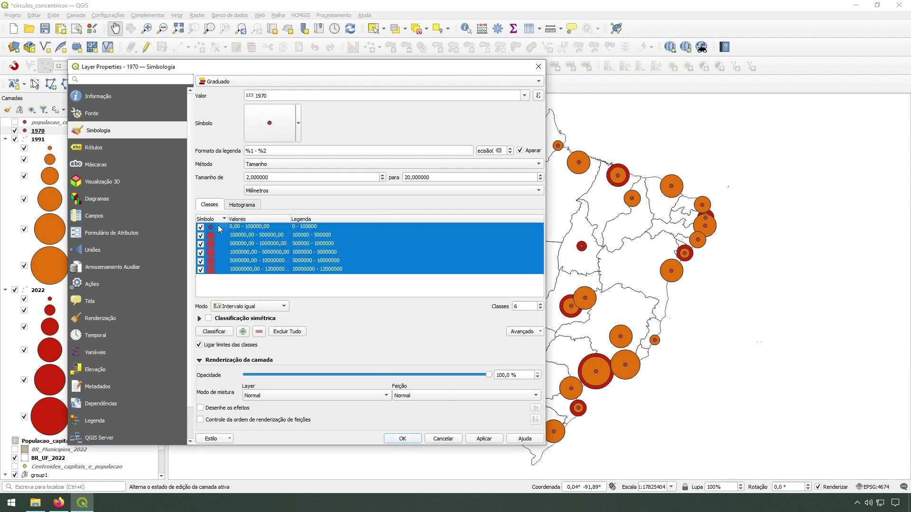
right_click(218, 226)
click(237, 250)
click(564, 155)
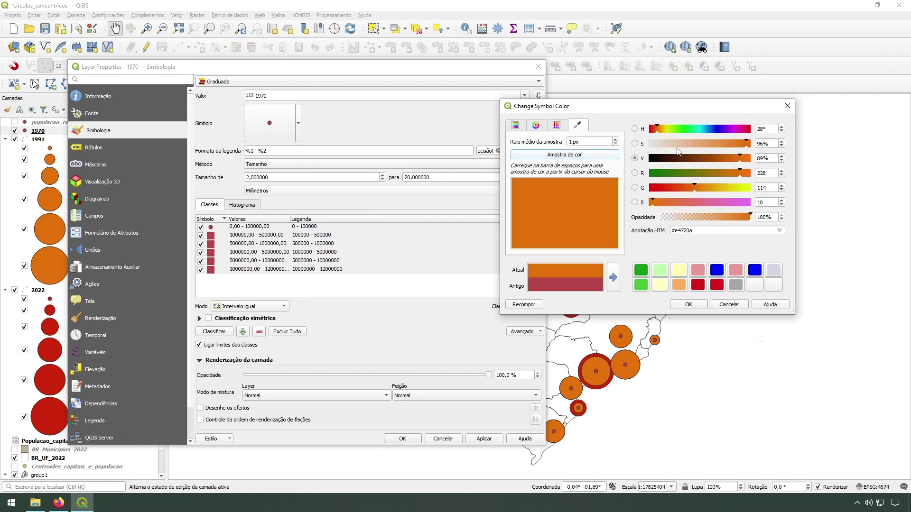
drag(746, 148, 687, 148)
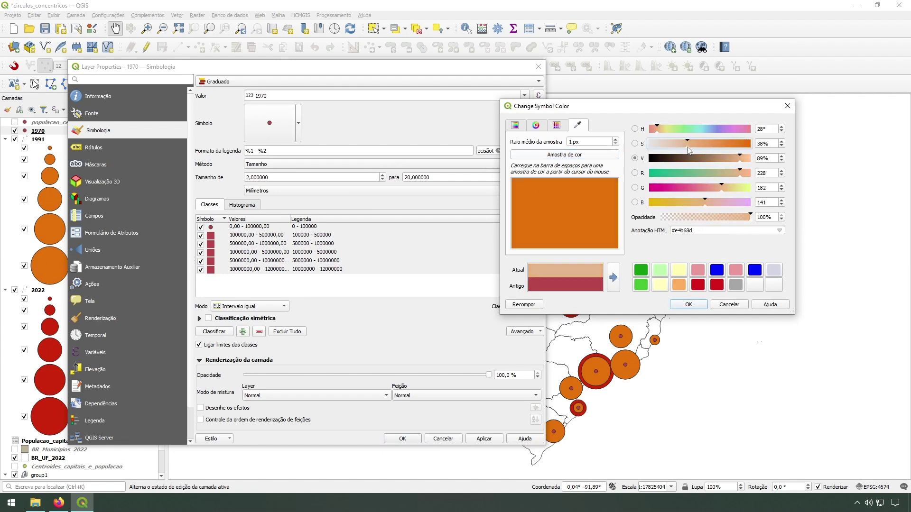
click(691, 304)
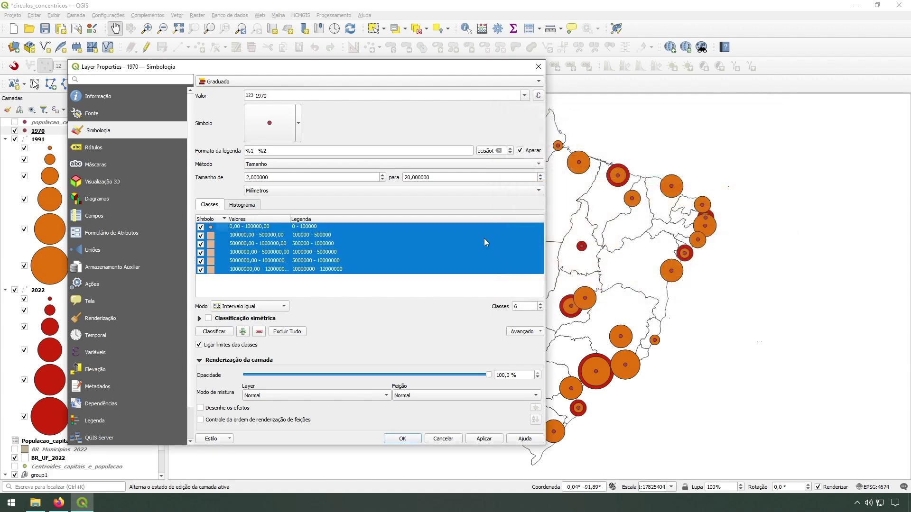
click(401, 439)
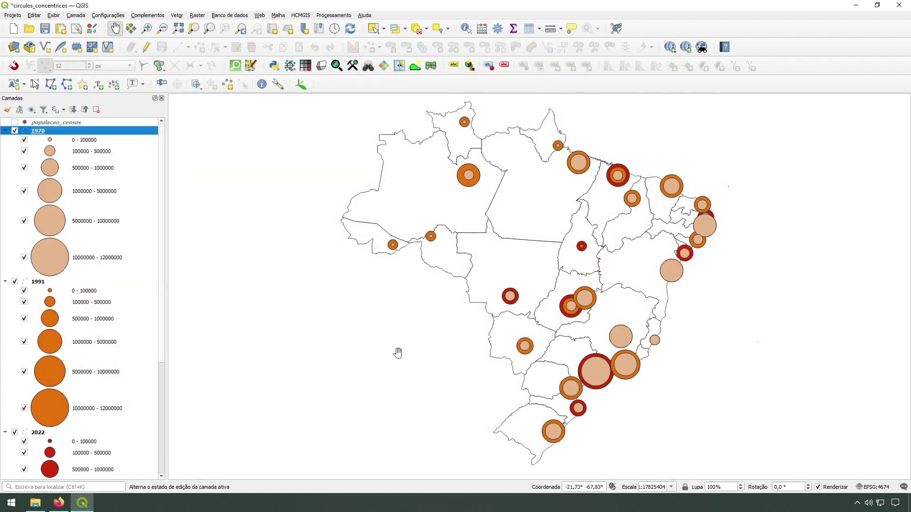
Enable symbol levels in the 1970 layer's symbology and enlarge the dialog to show all six classes
key(ctrl+shift+i)
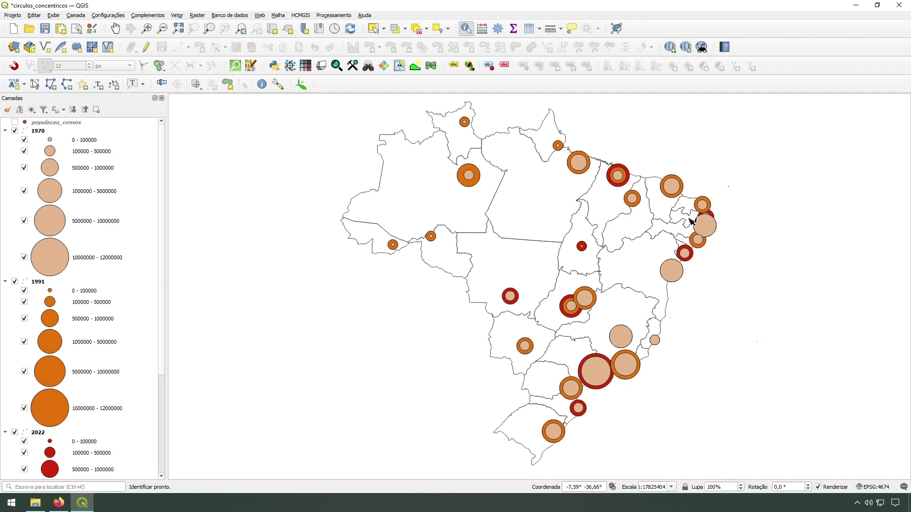
click(42, 132)
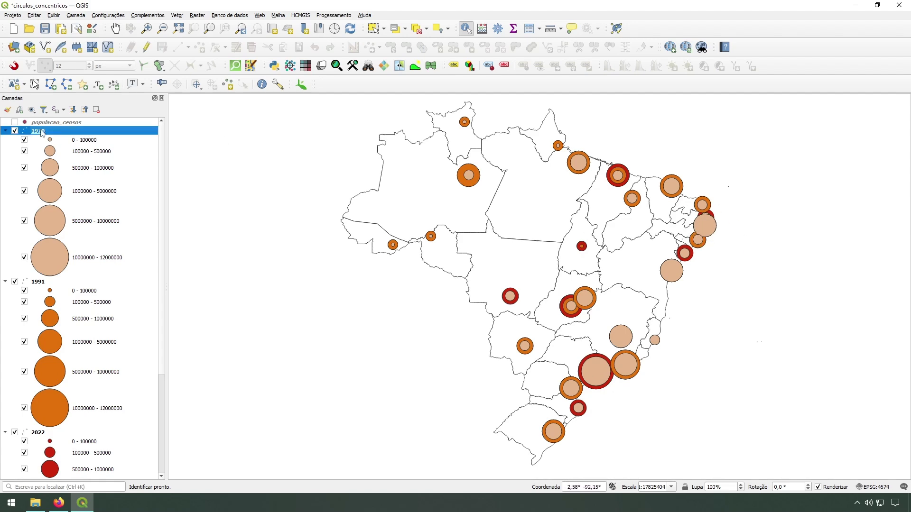
double_click(42, 132)
click(532, 331)
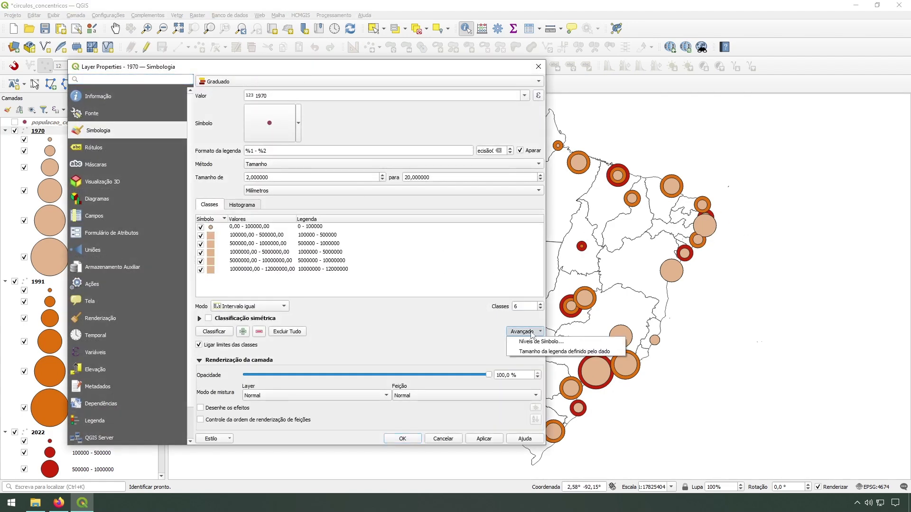
click(532, 342)
click(249, 196)
drag(379, 281, 459, 280)
drag(323, 338, 326, 364)
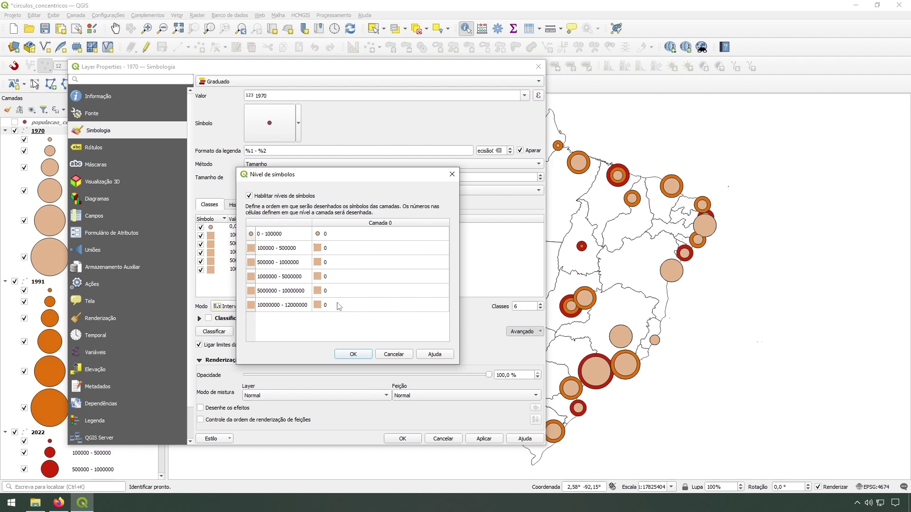
Set the 1970 layer's symbol levels from 1 for the 5000000 - 10000000 class up to 5 for the 0 - 100000 class
double_click(331, 292)
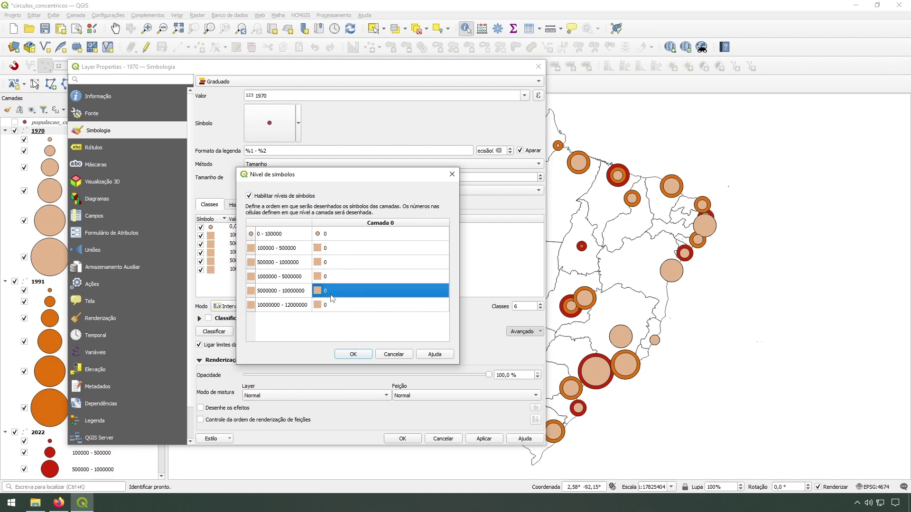
text(1)
double_click(343, 275)
text(2)
double_click(340, 262)
text(3)
double_click(338, 249)
text(45)
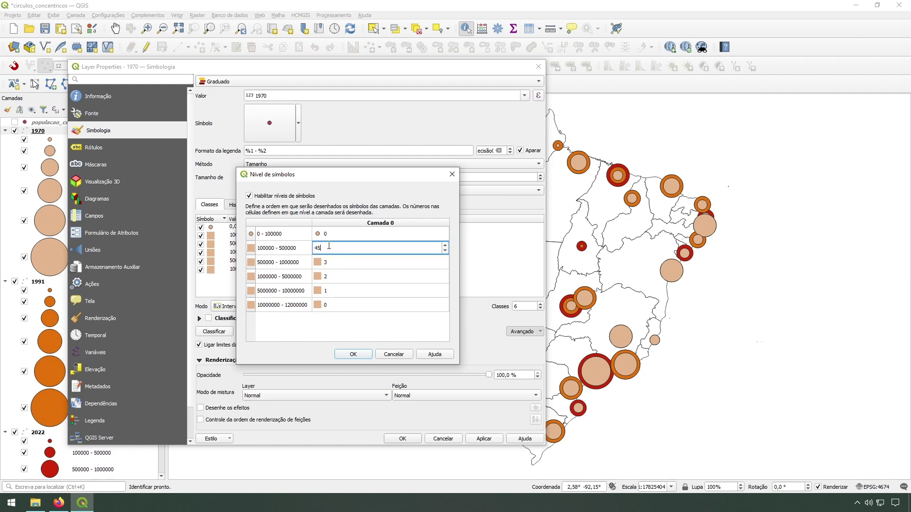
double_click(338, 234)
text(5)
key(Return)
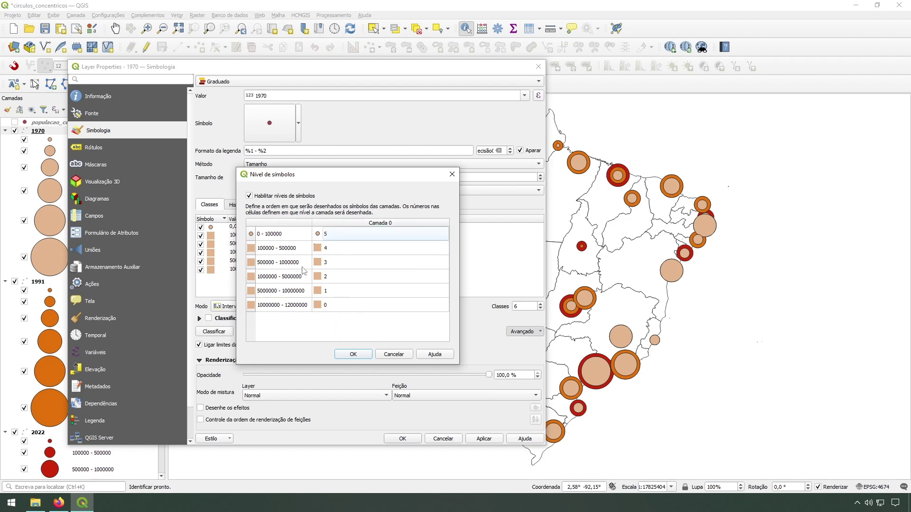
click(351, 357)
Set the 1970 layer's opacity to 60% and apply its symbology
drag(501, 375, 396, 351)
text(6)
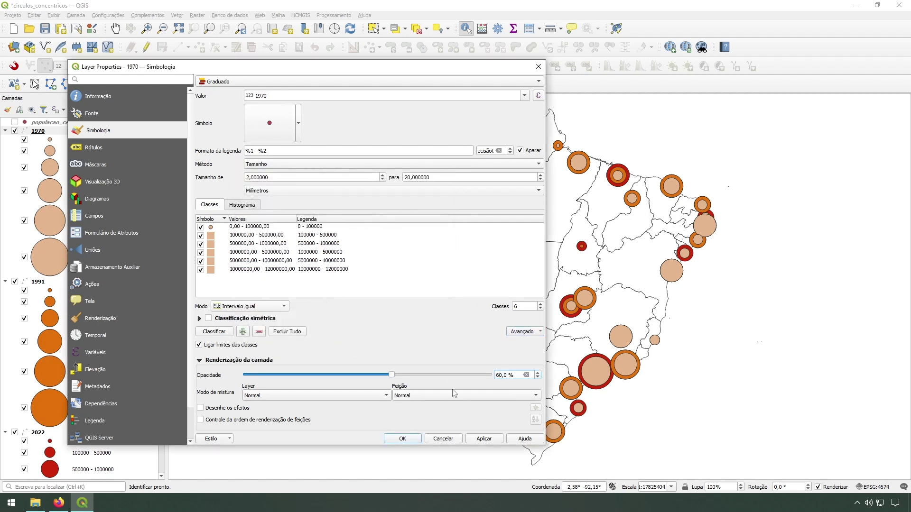
click(403, 438)
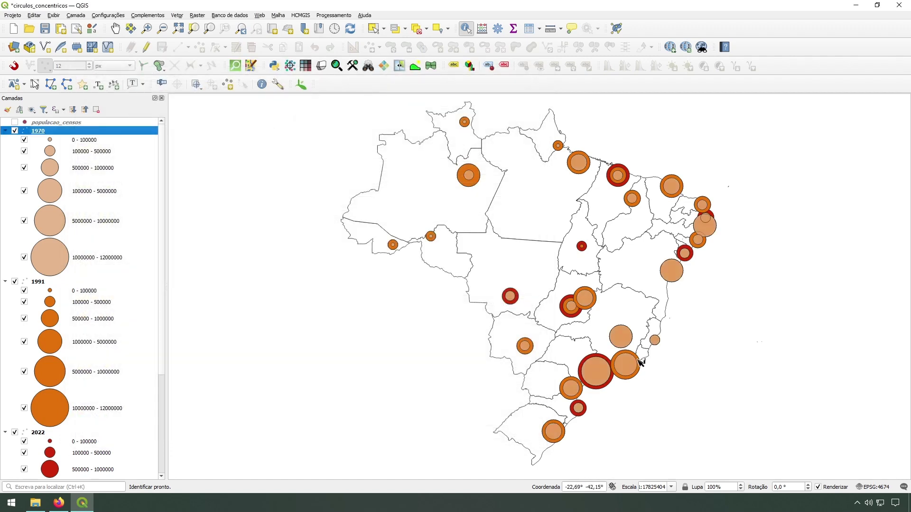
Collapse the 1970 legend and enable symbol levels in the 1991 layer's symbology
click(5, 131)
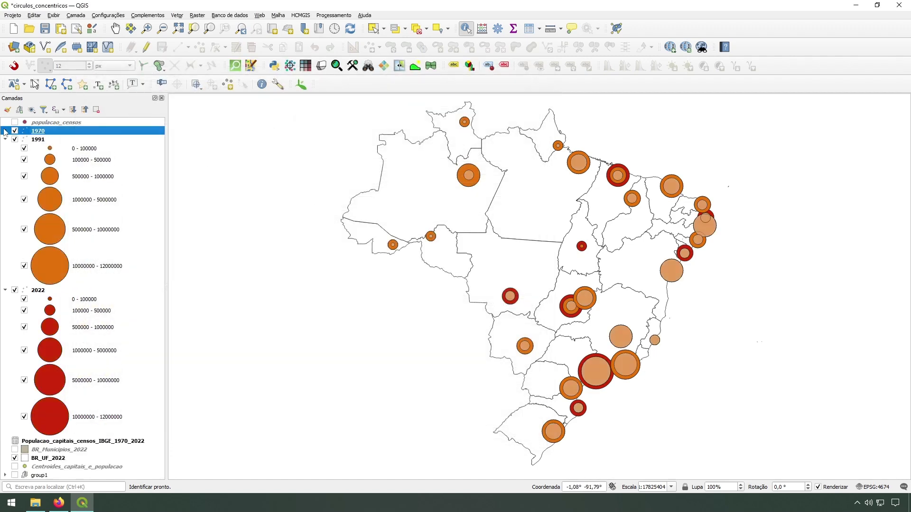
double_click(39, 140)
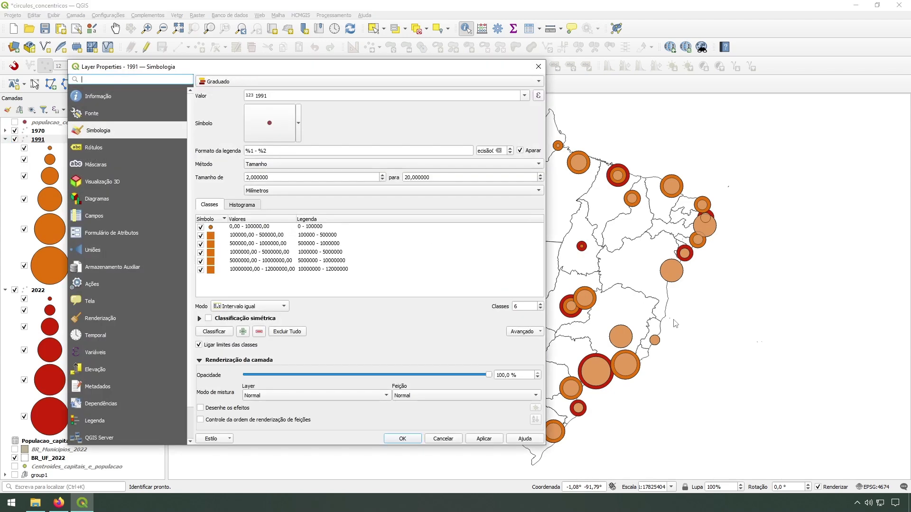
click(530, 332)
click(545, 339)
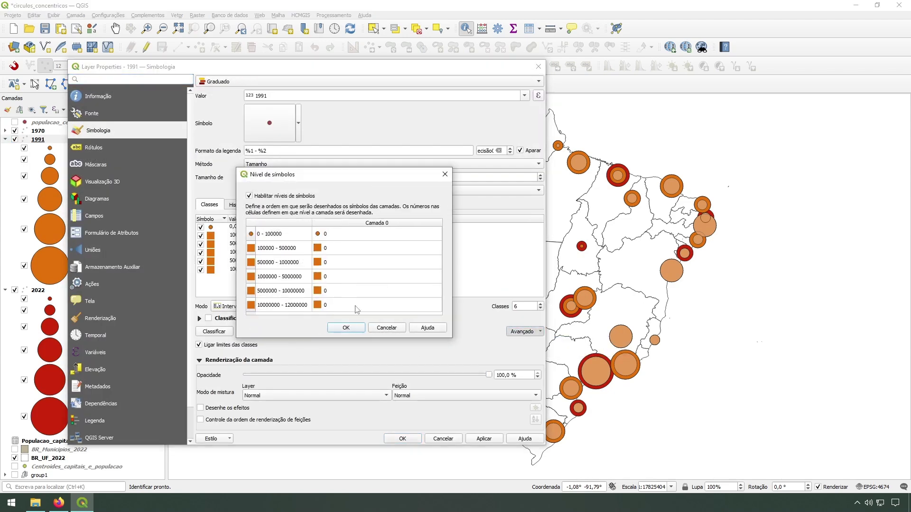
drag(319, 337, 319, 378)
Set the 1991 layer's symbol levels, with 1 for 5000000 - 10000000, 2 for 1000000 - 5000000 and 3 for 500000 - 1000000, increasing toward smaller classes
double_click(334, 292)
text(1)
double_click(337, 277)
text(2)
double_click(334, 262)
text(3)
double_click(329, 249)
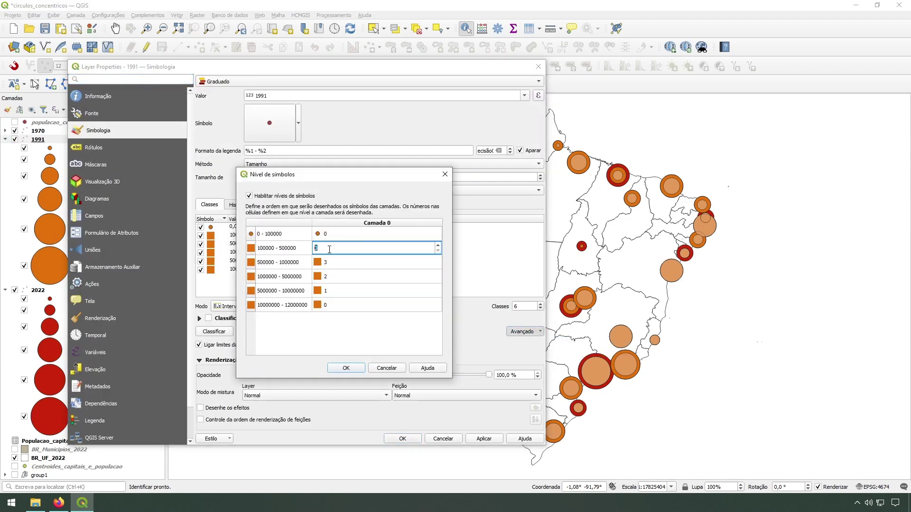
click(356, 372)
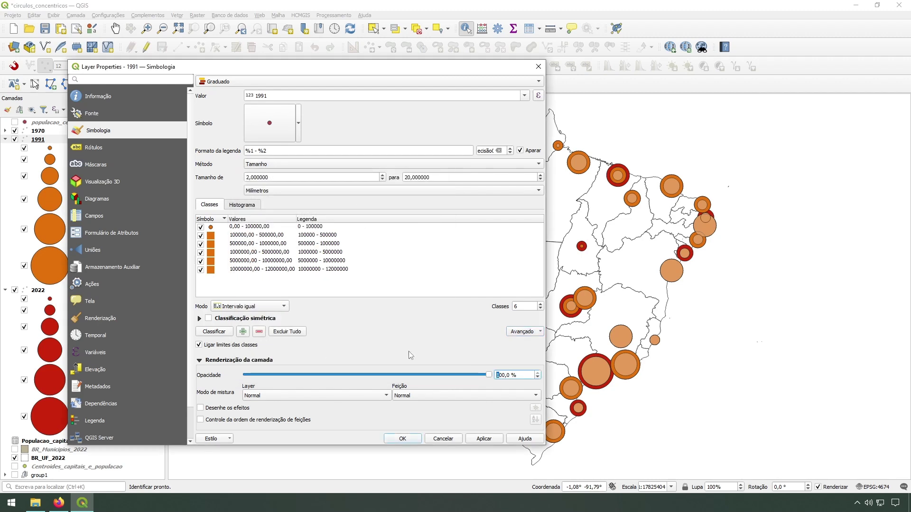
Set the 1991 layer's opacity to 60% and apply its symbology
key(BackSpace)
text(6)
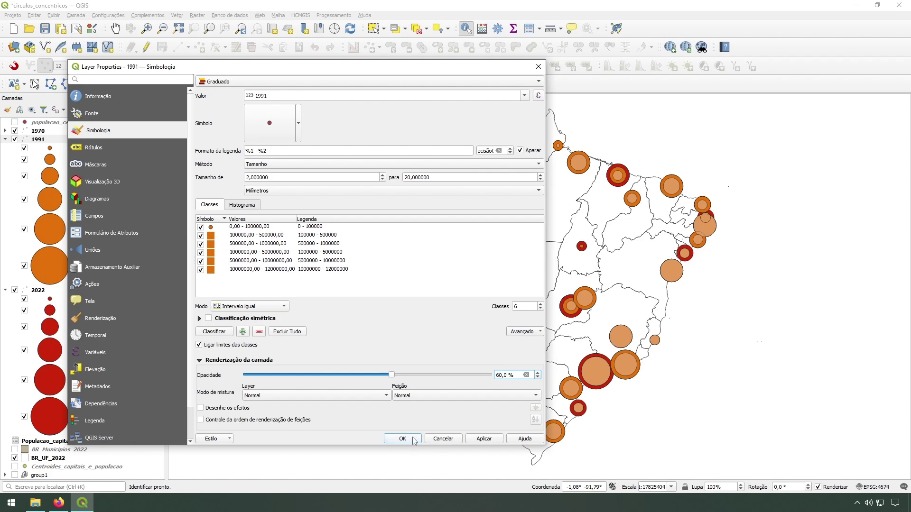
click(412, 440)
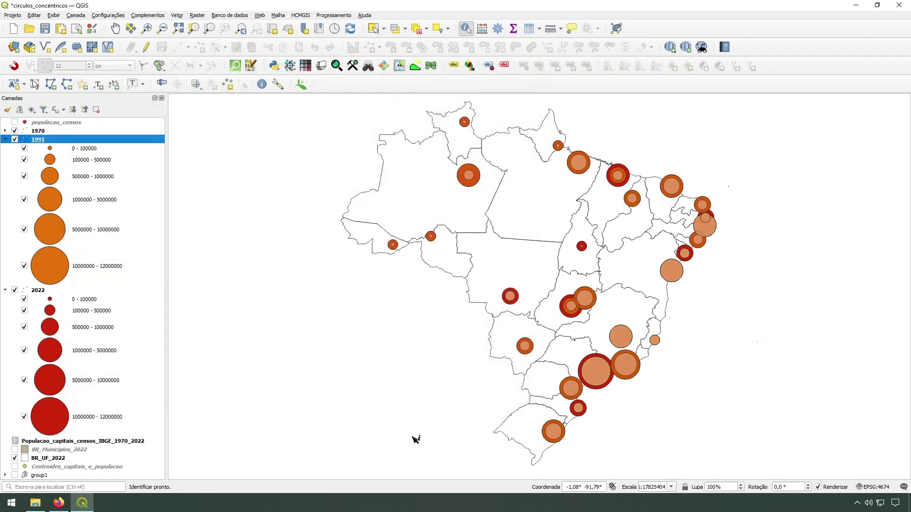
Enable symbol levels in the 2022 layer's symbology and enlarge the dialog to show all six classes
double_click(43, 293)
click(516, 332)
click(538, 341)
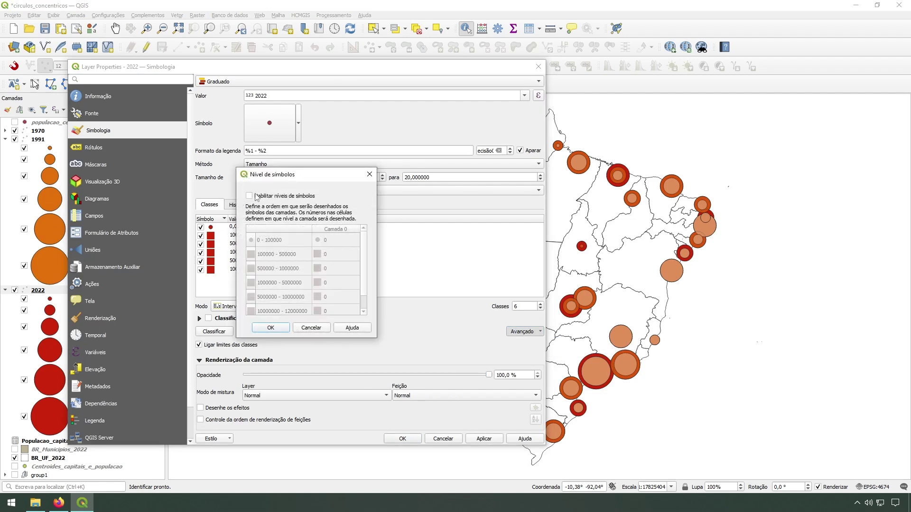
click(254, 196)
drag(377, 338, 449, 375)
Set the 2022 layer's symbol levels from 1 for the 5000000 - 10000000 class up to 5 for the 0 - 100000 class, and apply
double_click(346, 305)
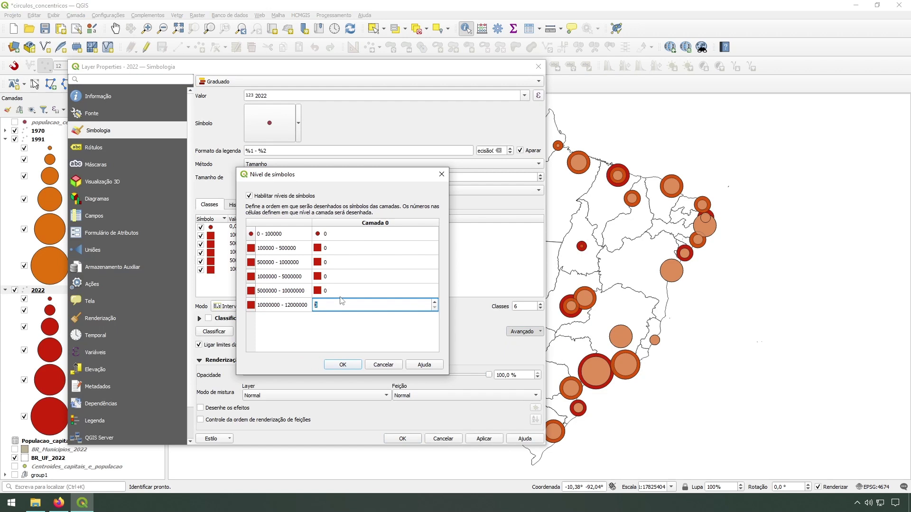
double_click(336, 295)
text(1)
double_click(339, 277)
text(2)
double_click(335, 263)
text(3)
double_click(331, 248)
text(45)
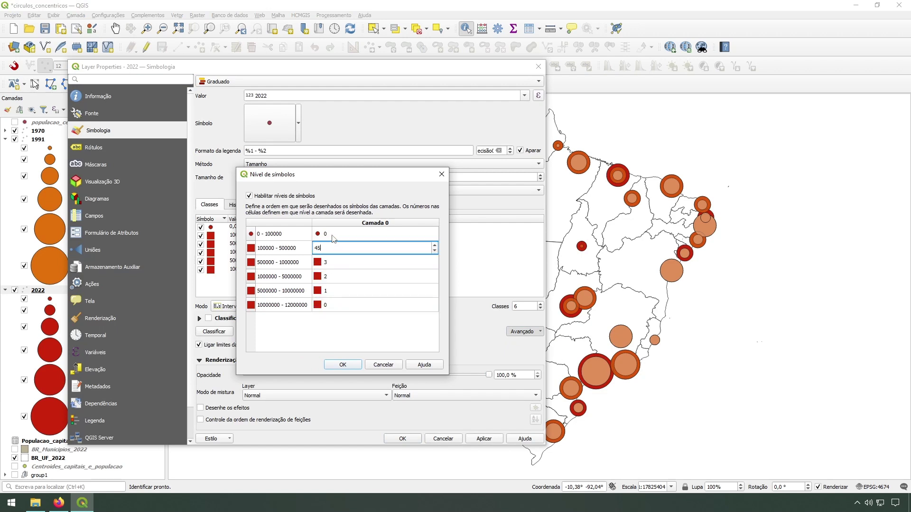
double_click(333, 234)
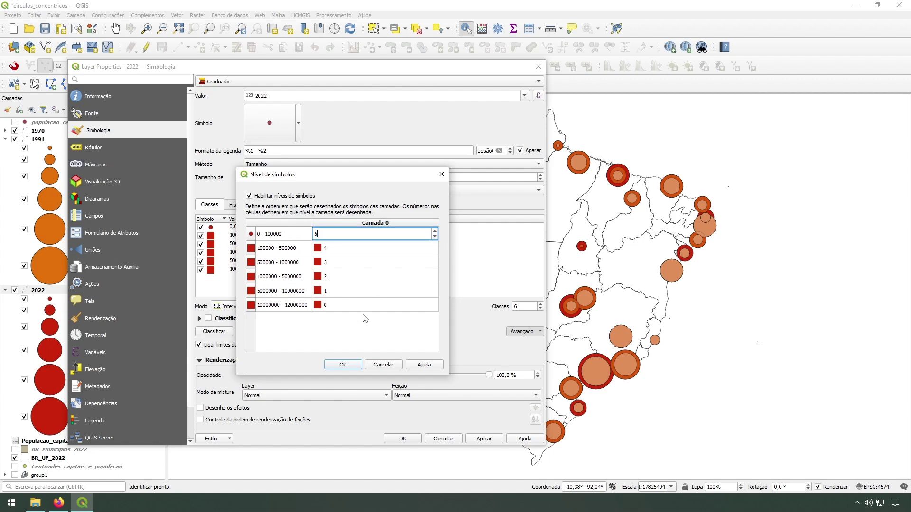
click(342, 364)
click(402, 438)
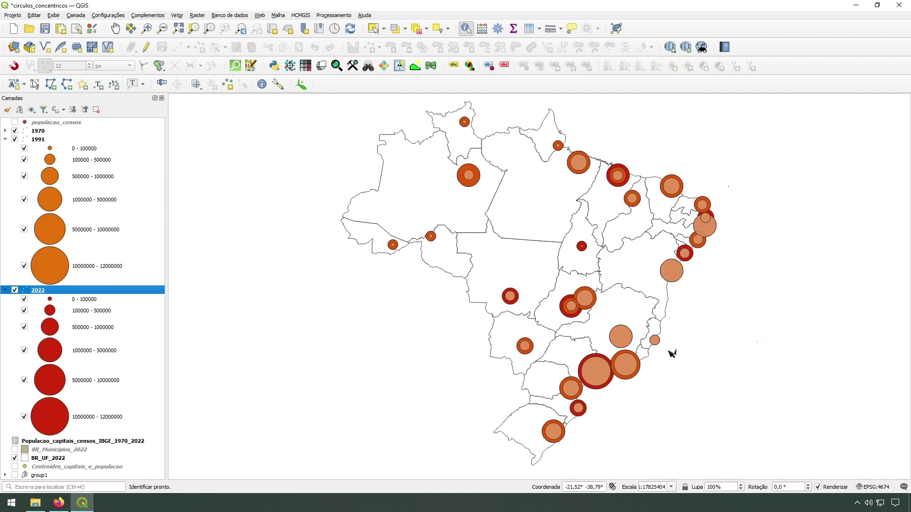
Compare the map with the reference figure "Crescimento das capitais" in Firefox, and examine the concentric circles in central Brazil back in QGIS
click(58, 502)
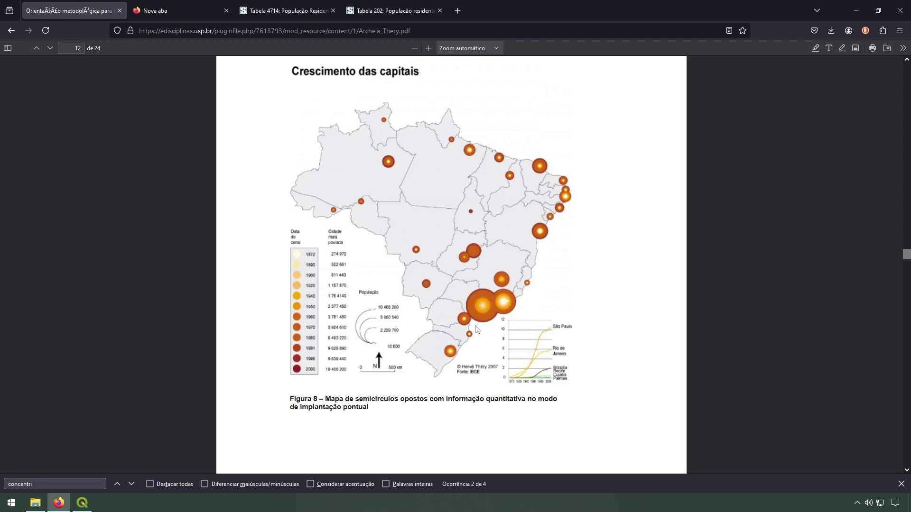
click(82, 502)
scroll(588, 310, up, 2)
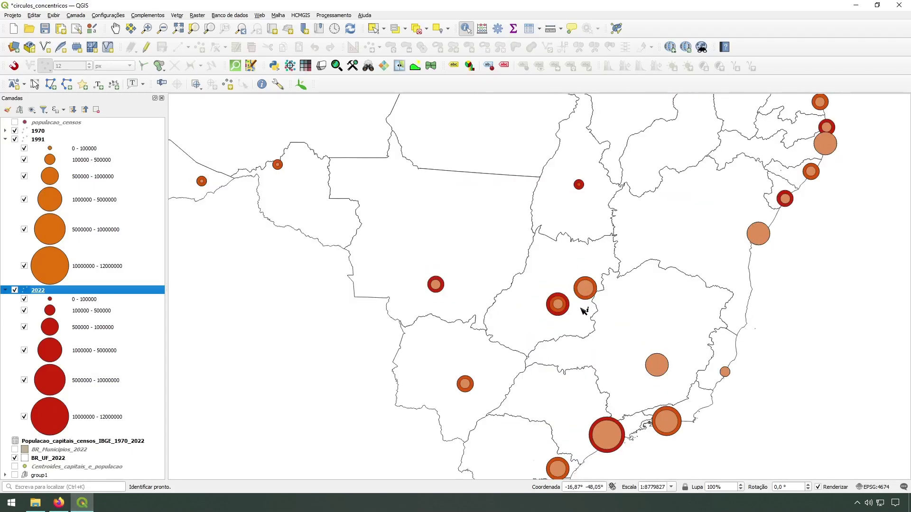
drag(576, 319, 548, 303)
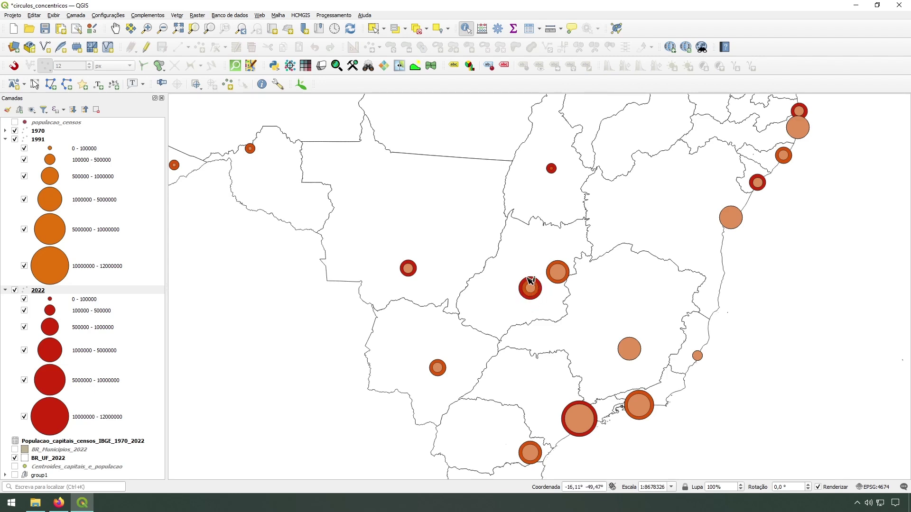
Examine the 1970 circles by hiding and reshowing the layer and its 100000 - 500000 class, and collapse the layer's legend
click(14, 133)
click(14, 132)
click(6, 131)
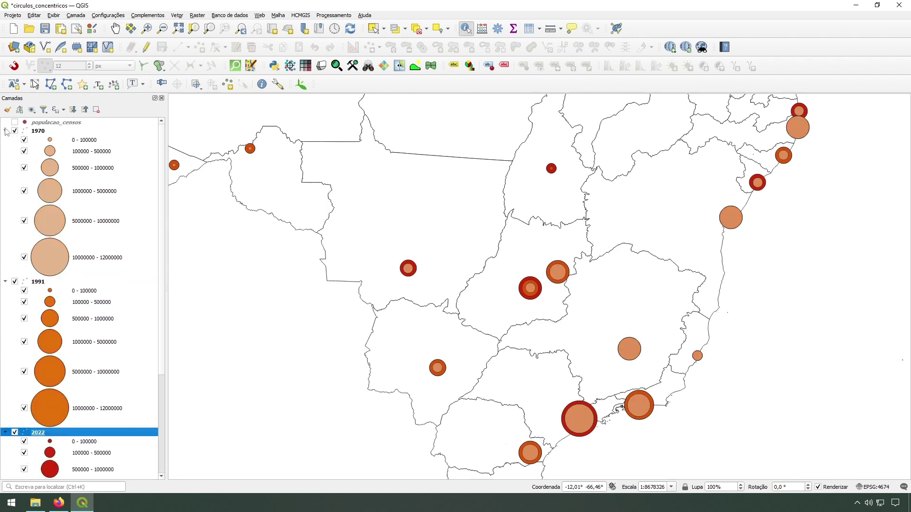
click(25, 151)
click(24, 151)
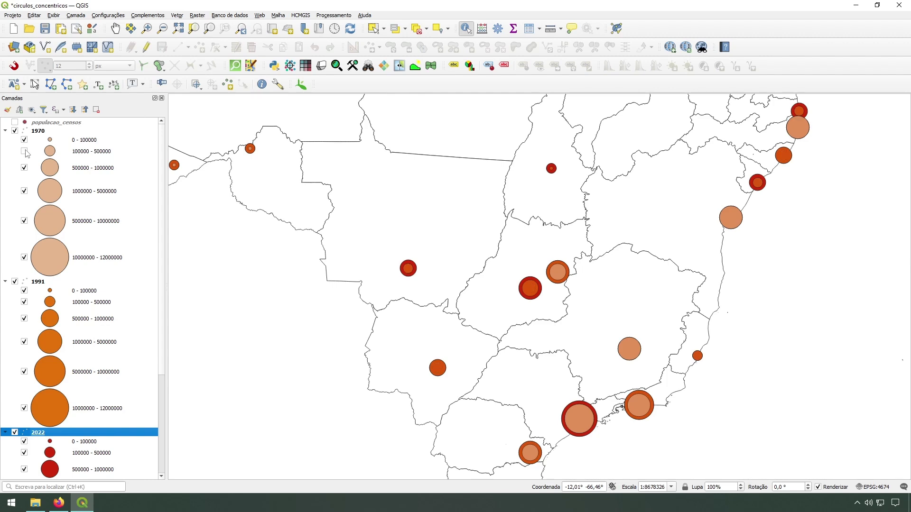
click(5, 131)
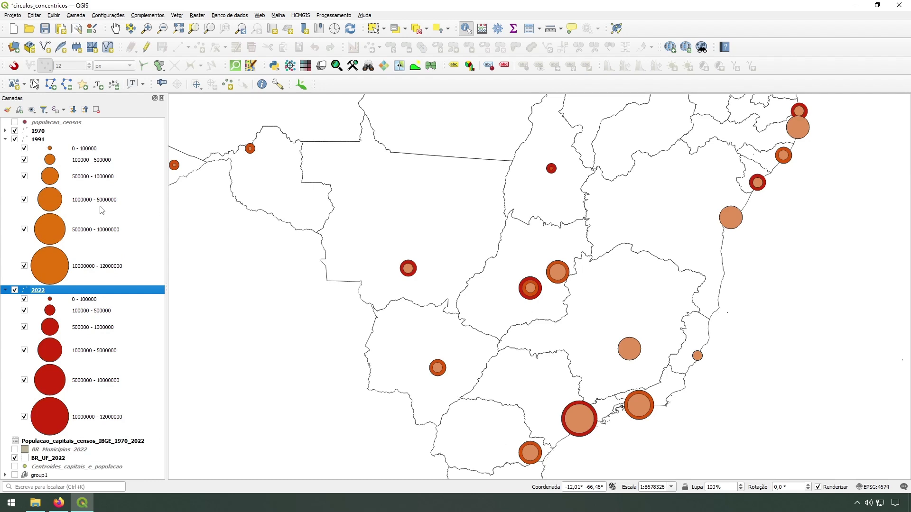
Examine the 1991 circles by hiding and reshowing the 1000000 - 5000000 class, and collapse the layer's legend
click(24, 200)
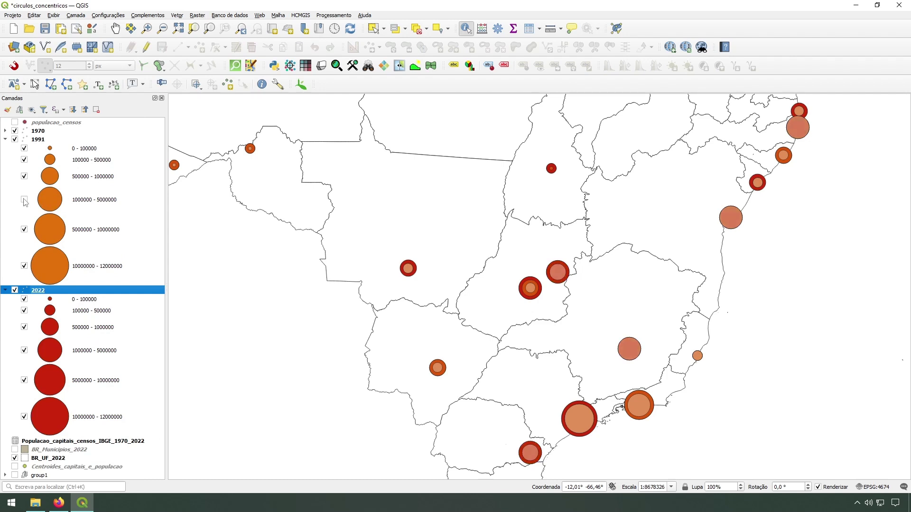
click(24, 200)
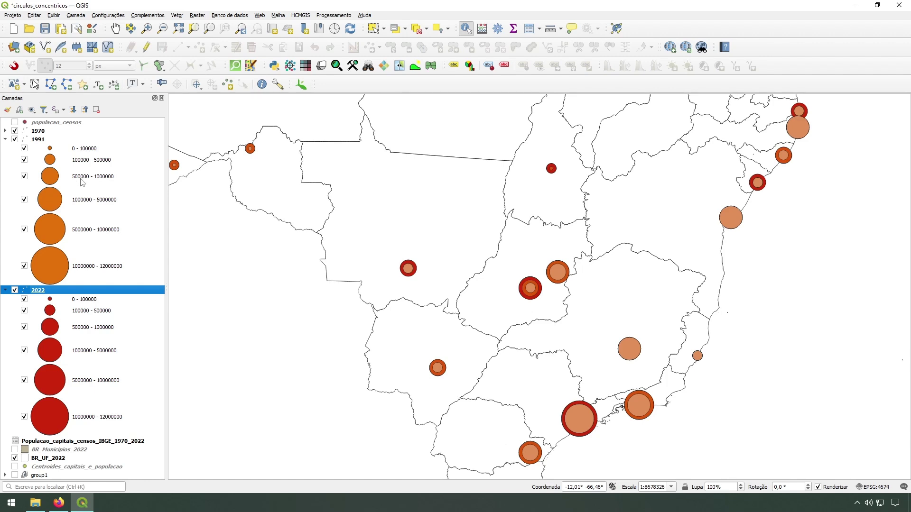
click(6, 139)
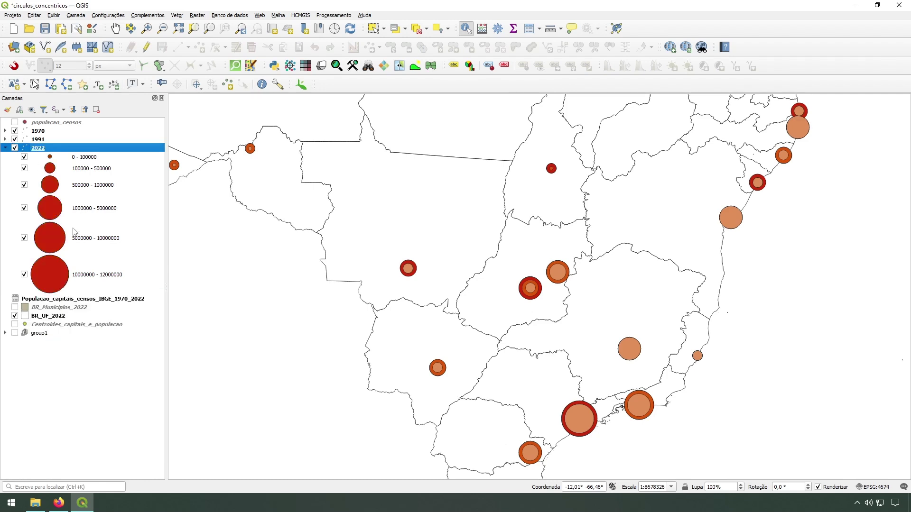
Examine the 2022 circles by hiding and reshowing the 5000000 - 10000000 and 1000000 - 5000000 classes, and collapse the layer's legend
click(25, 239)
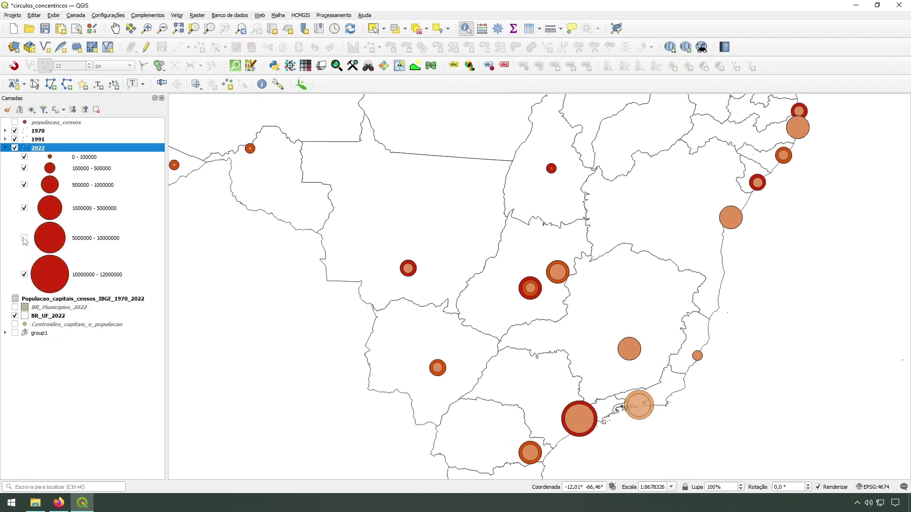
click(24, 239)
click(23, 209)
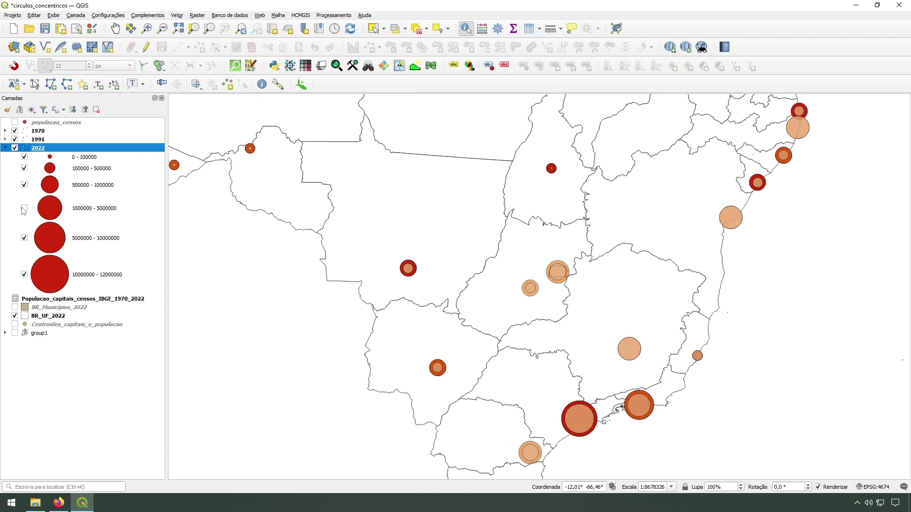
click(24, 210)
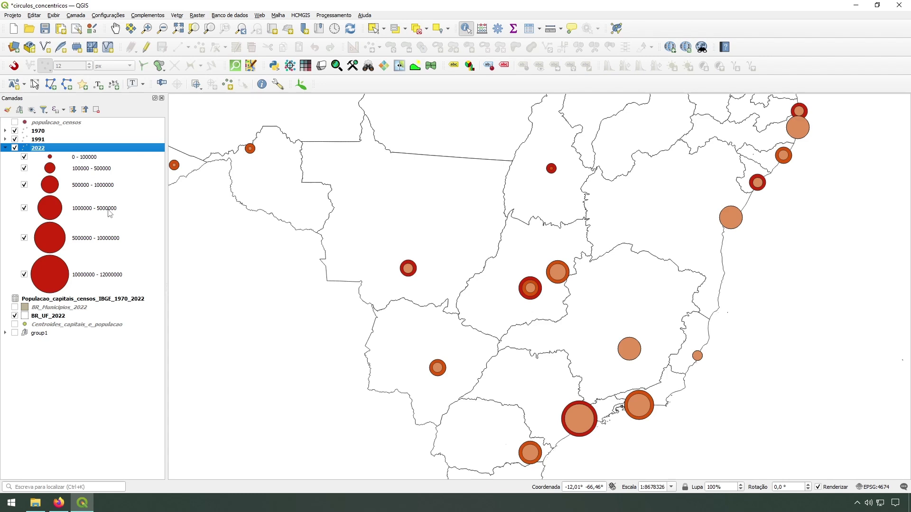
click(6, 148)
Examine the southern capitals' circles by hiding and reshowing the 1970 layer, and compare the 1991 and 2022 legends before collapsing both
drag(537, 416, 505, 327)
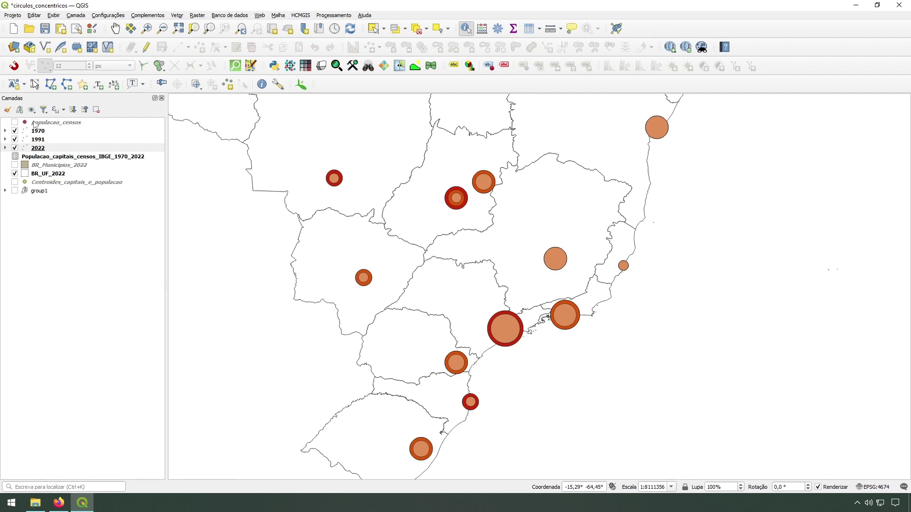
click(14, 132)
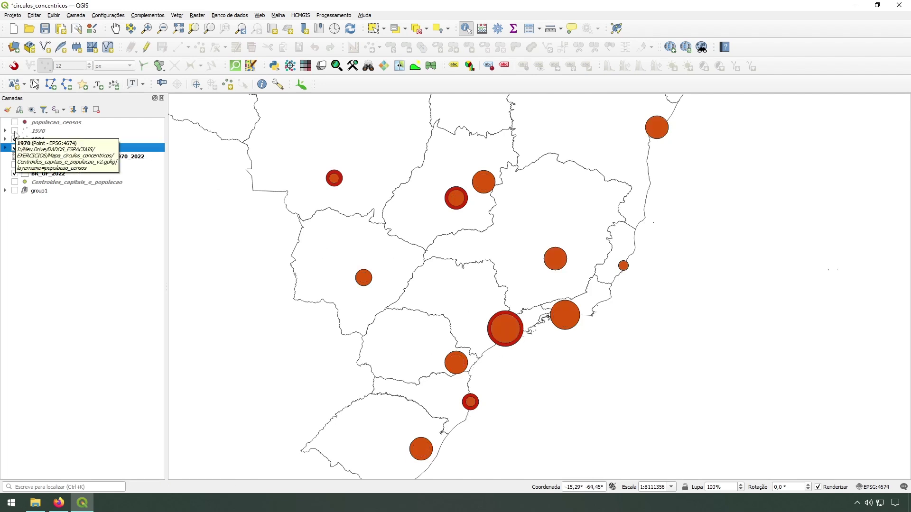
click(14, 132)
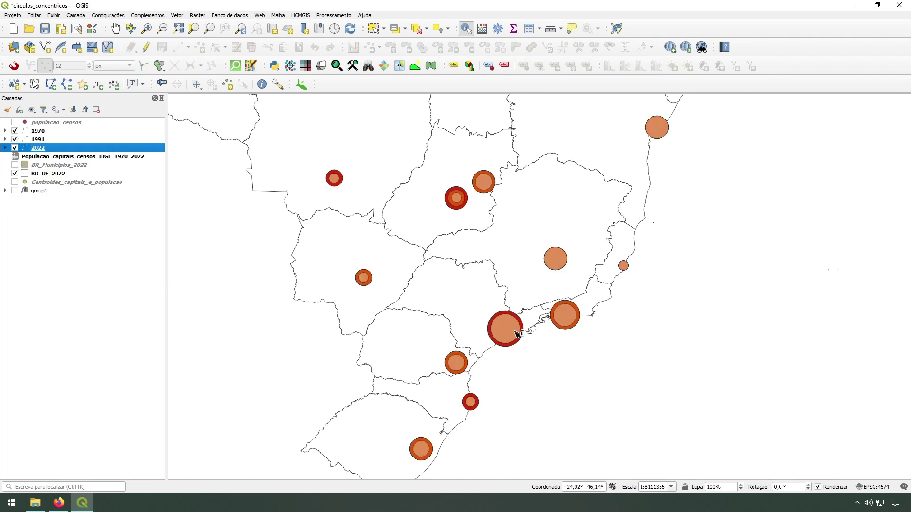
click(5, 139)
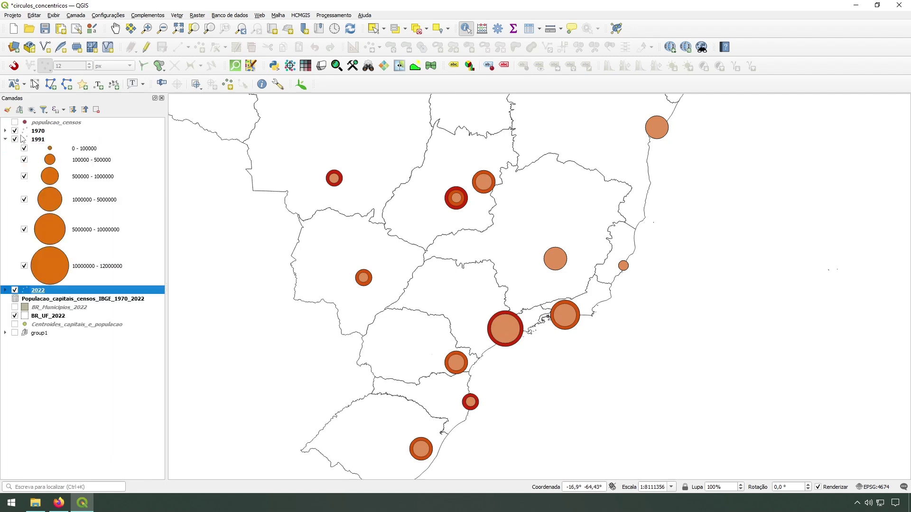
click(4, 290)
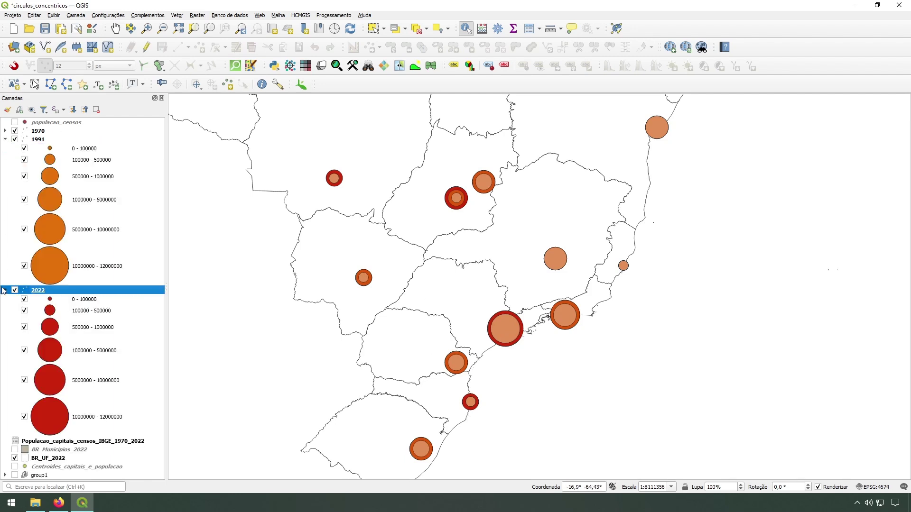
click(5, 139)
click(6, 148)
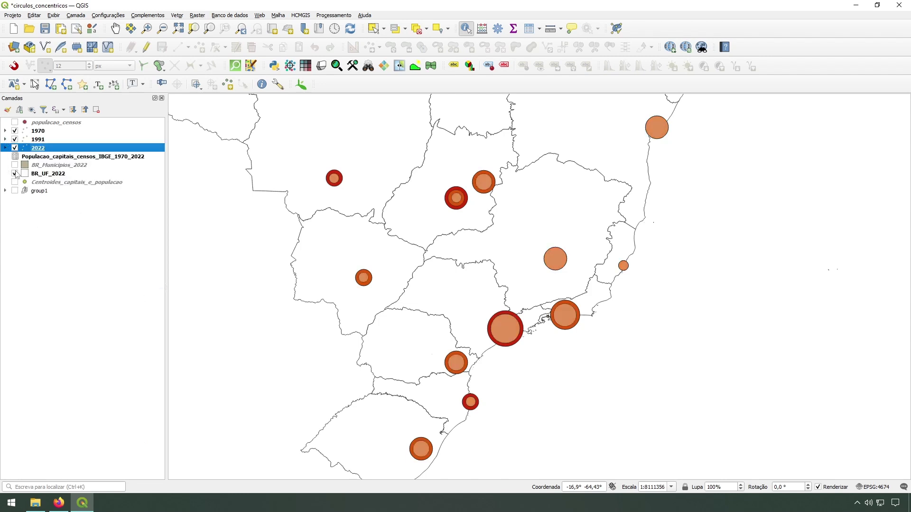
Frame the whole of Brazil in the map view and save the project
scroll(491, 365, down, 1)
drag(469, 343, 495, 380)
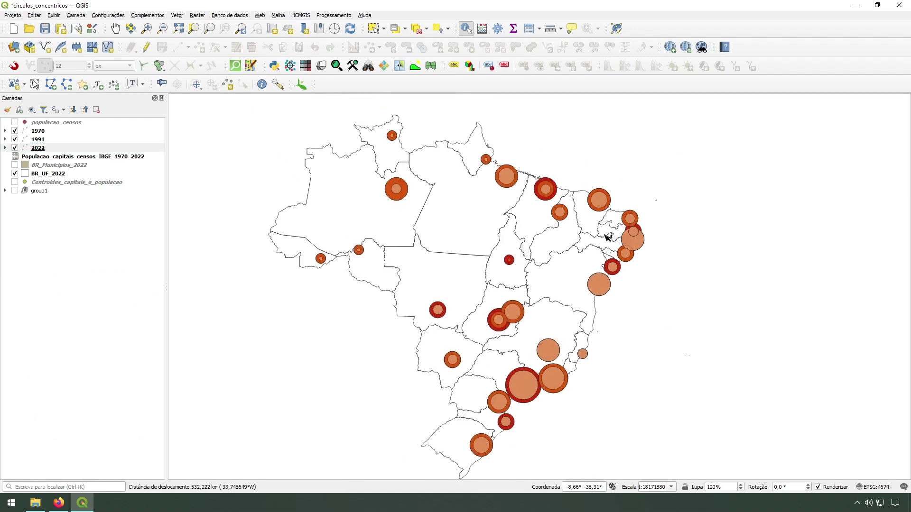
click(45, 29)
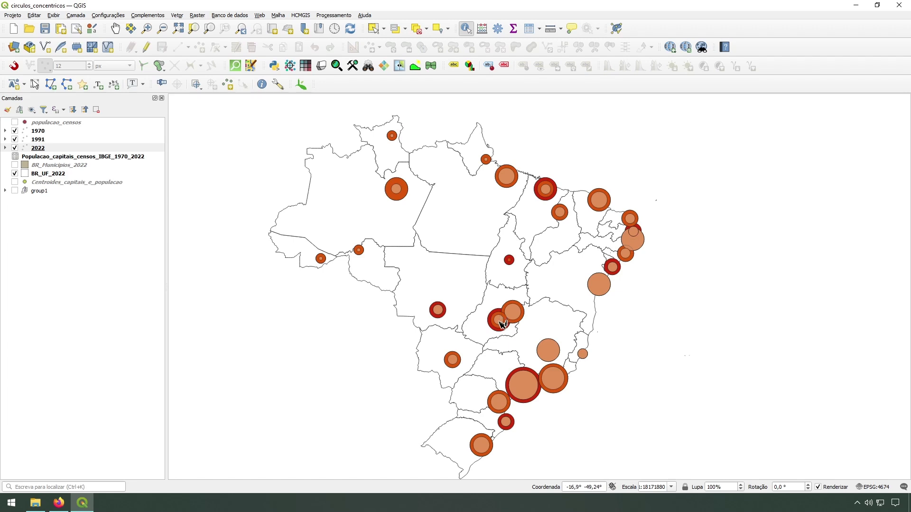
Compare the finished map with the "Crescimento das capitais" figure in Firefox, and return to the map in QGIS
click(59, 503)
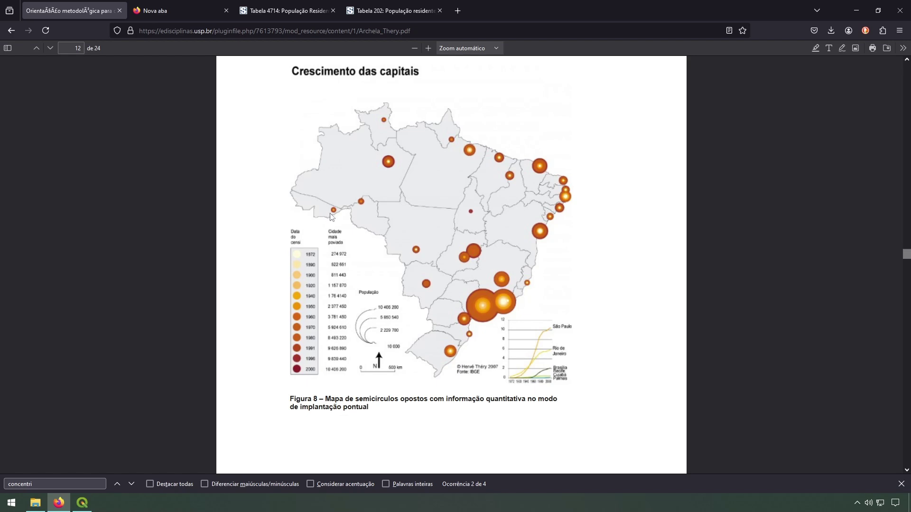
click(82, 503)
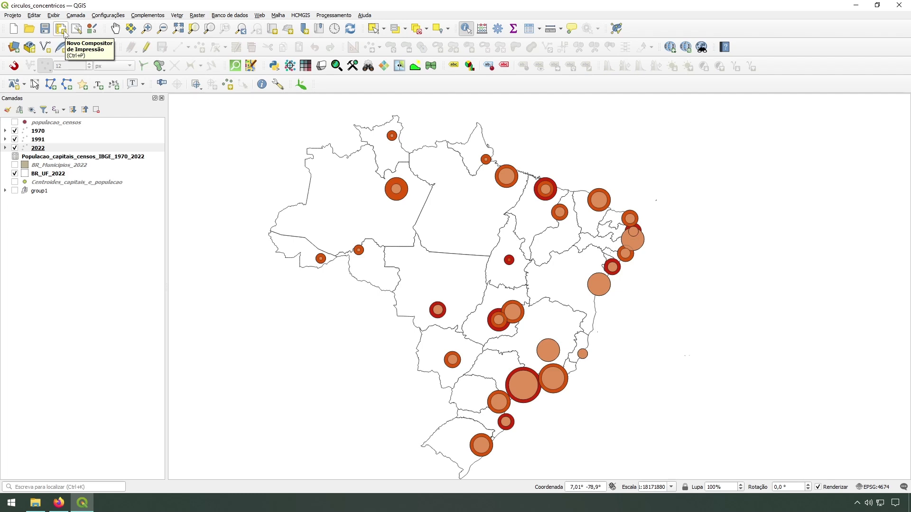
drag(700, 356, 701, 350)
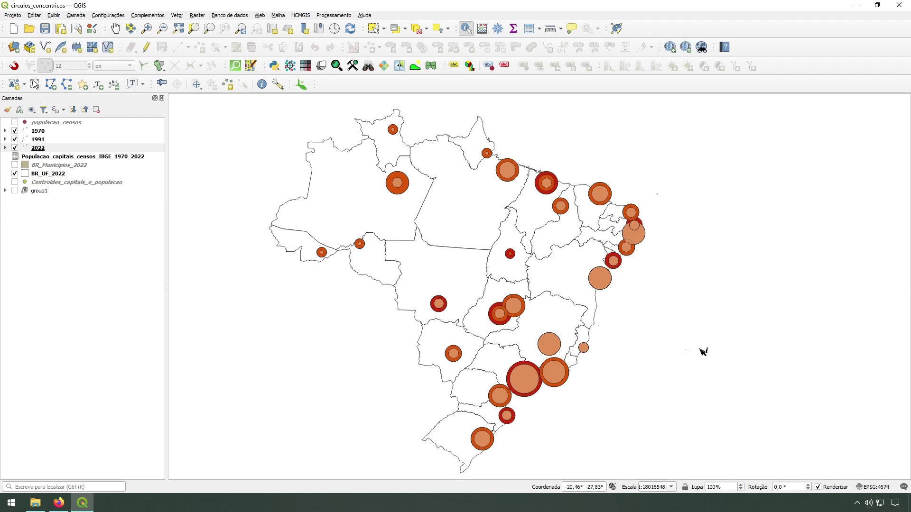